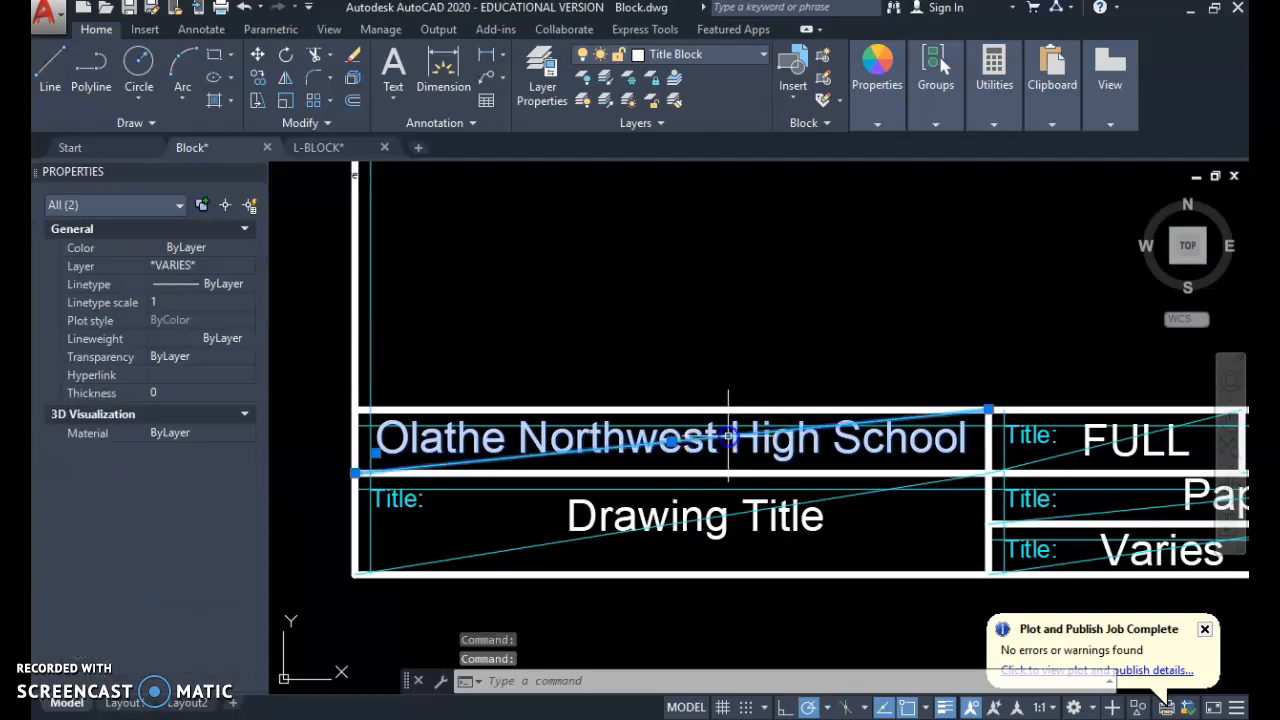
Move the "Drawing Title" text so its middle sits on the midpoint of the cell's diagonal line
click(812, 503)
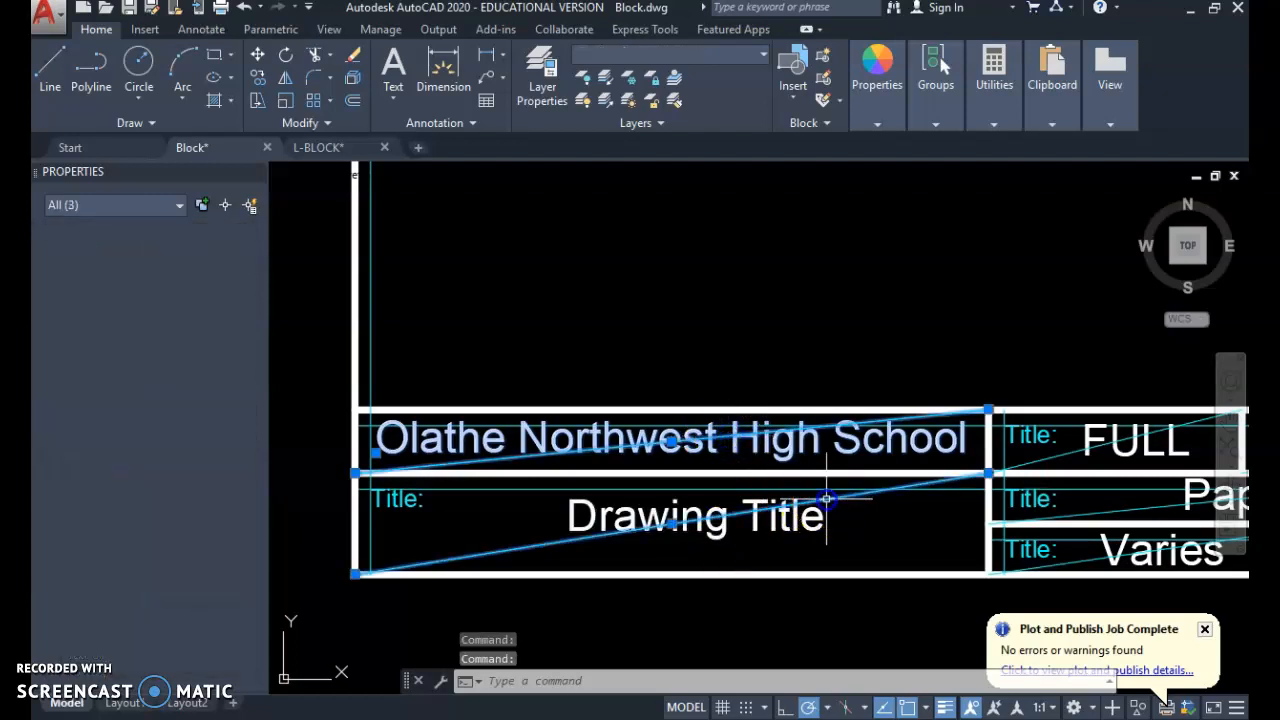
click(716, 520)
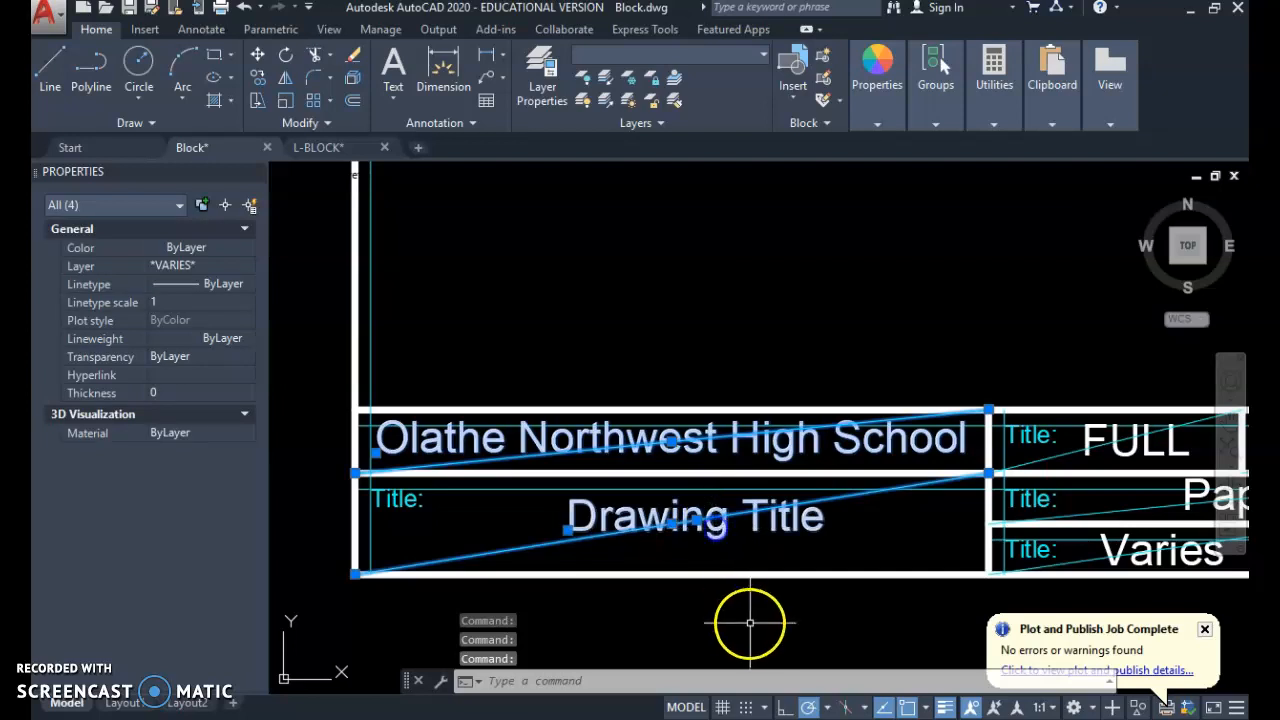
click(698, 519)
click(674, 524)
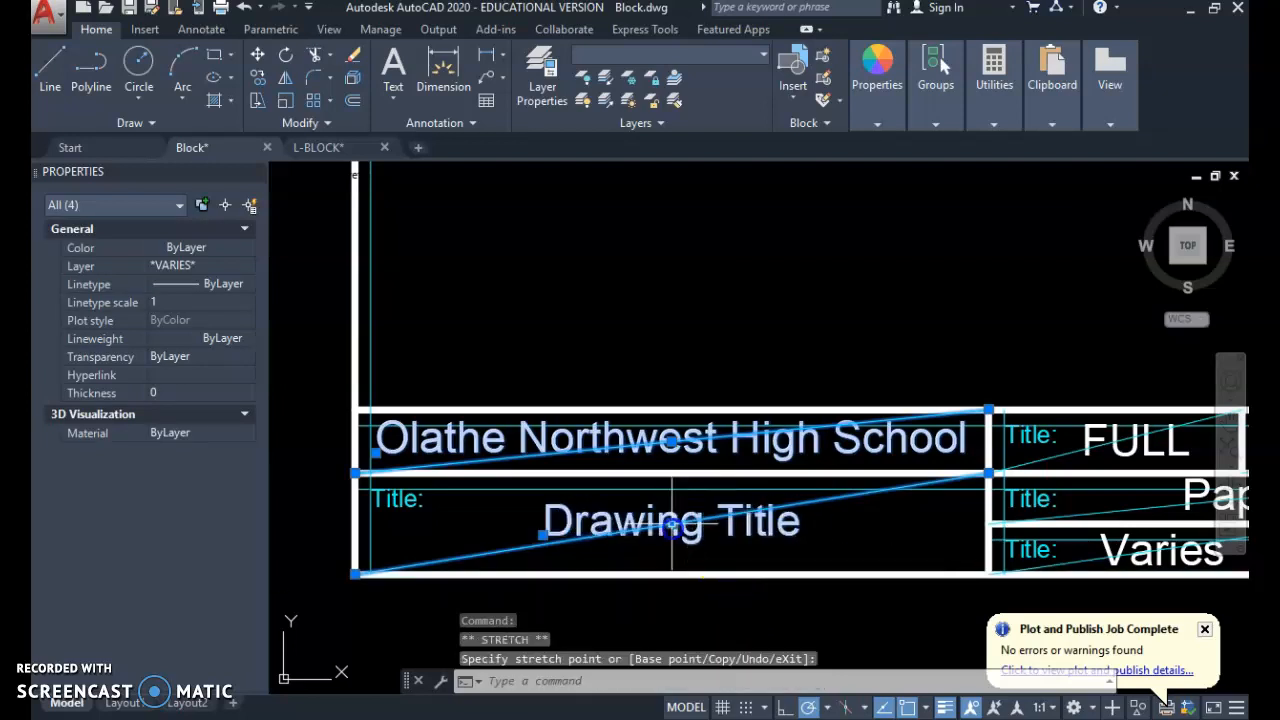
key(Escape)
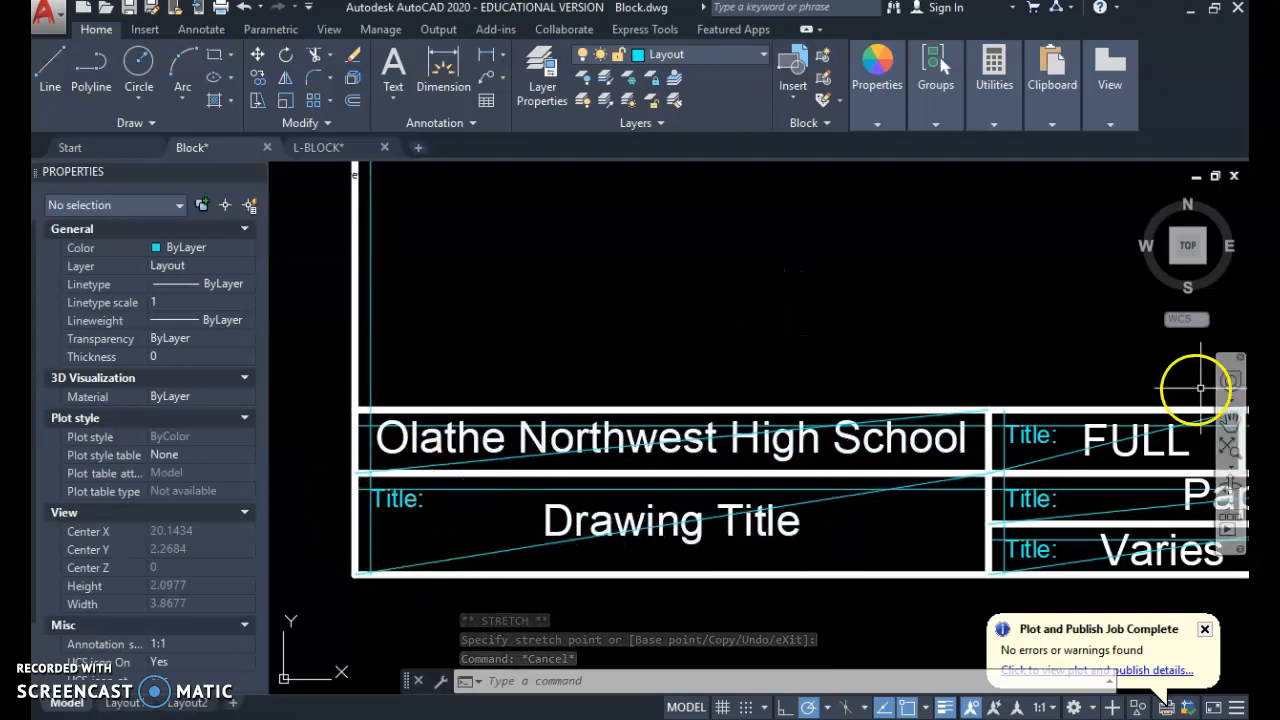
Examine the finished title block's cells, guide lines and small "Title:" labels from the school name to the Engineering Academy column
scroll(814, 417, up, 2)
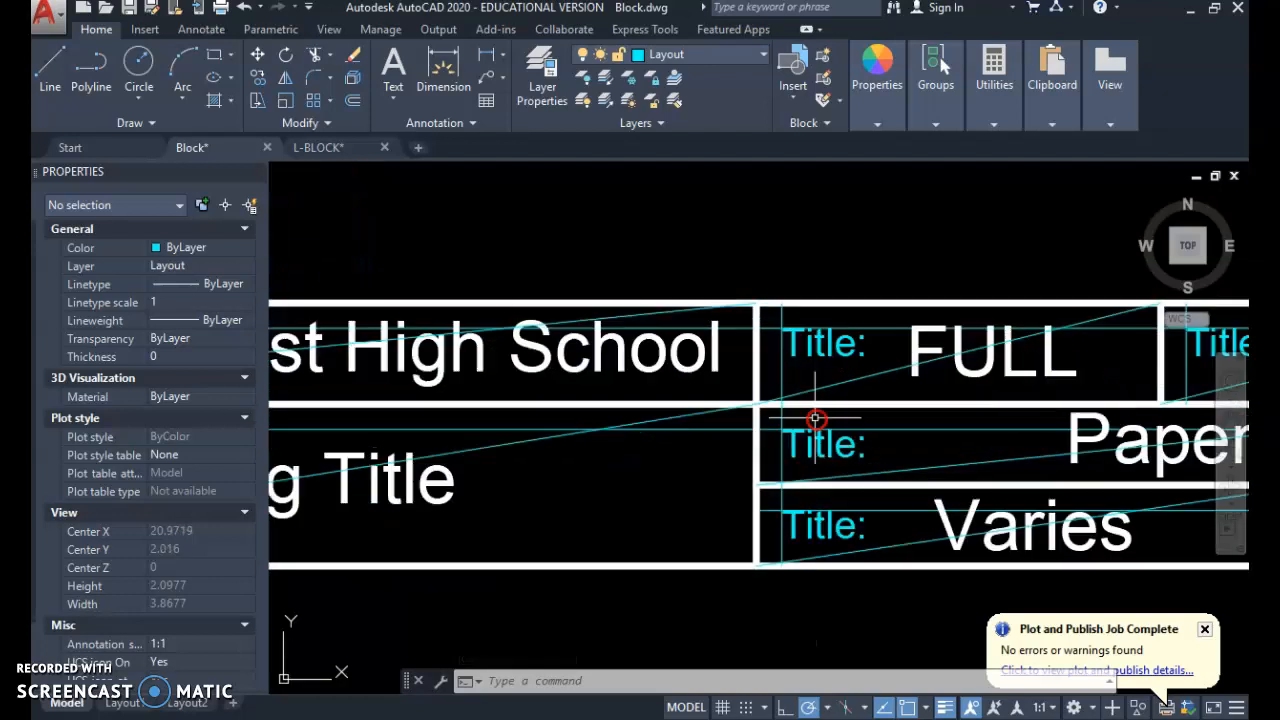
middle_drag(877, 460, 378, 477)
scroll(877, 450, down, 2)
scroll(757, 466, down, 2)
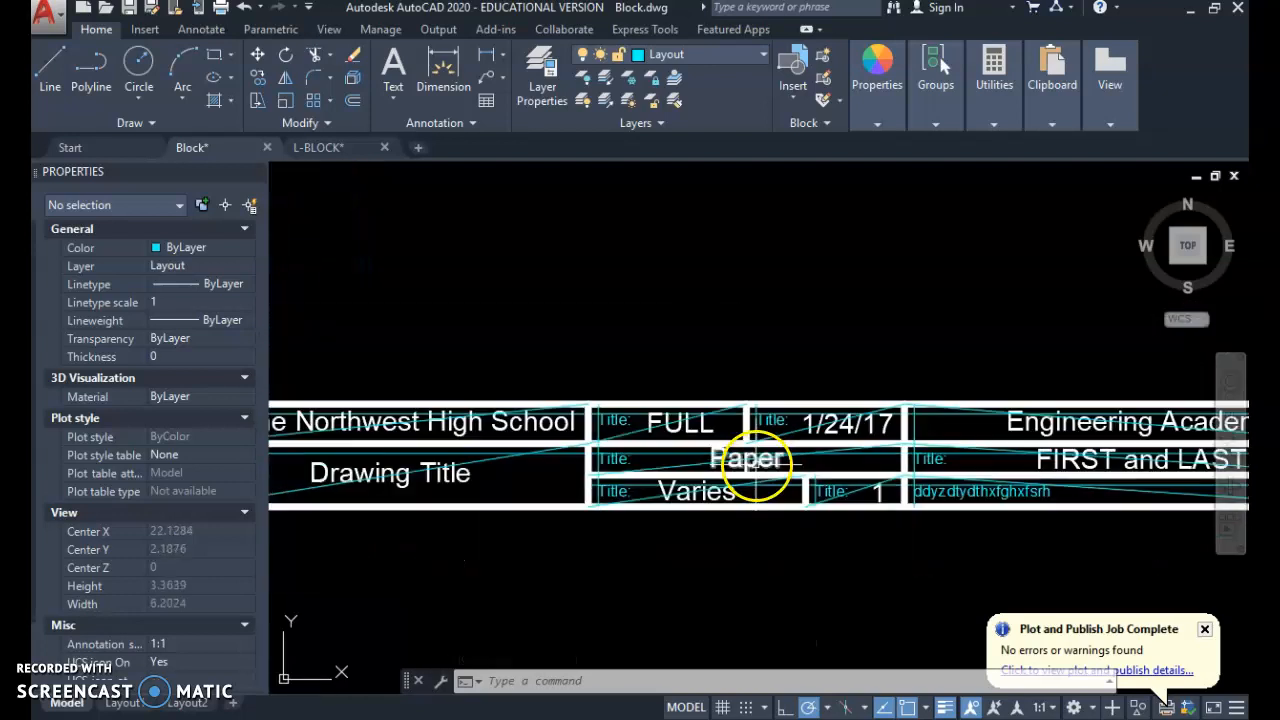
middle_drag(757, 466, 987, 443)
middle_drag(771, 397, 206, 418)
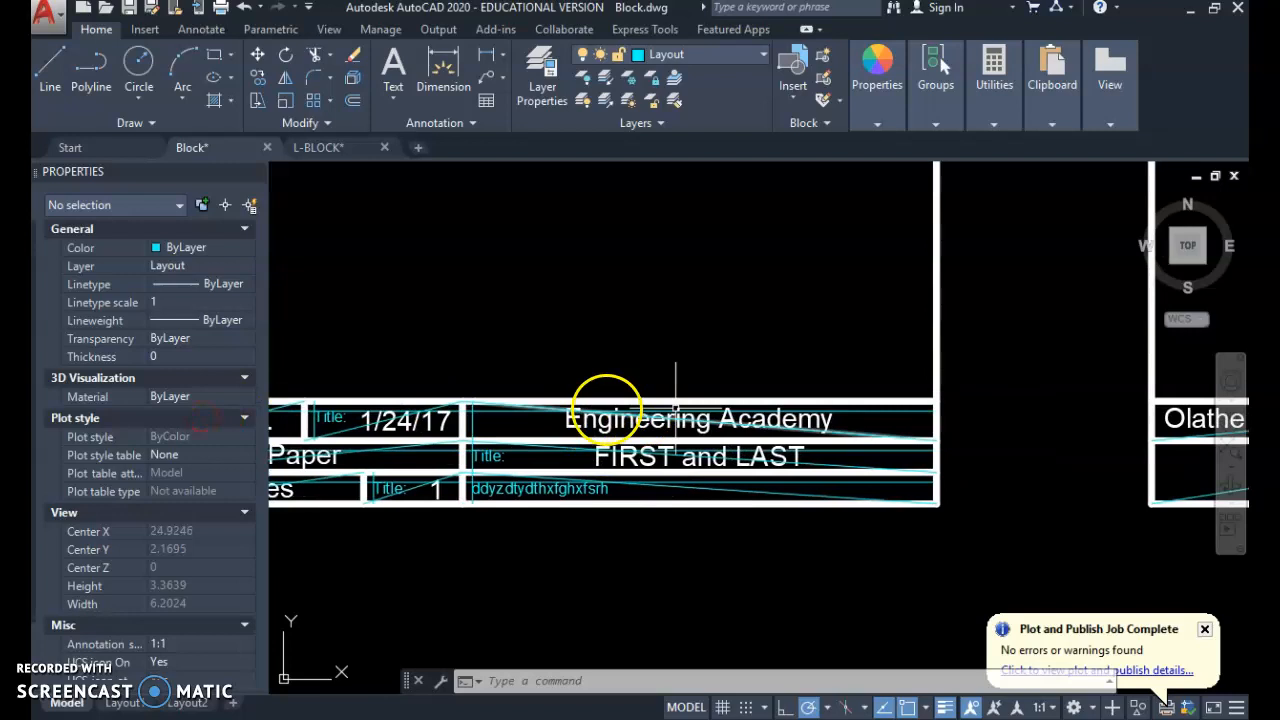
mouse_move(640, 400)
middle_down()
mouse_move(697, 415)
mouse_move(875, 393)
middle_up()
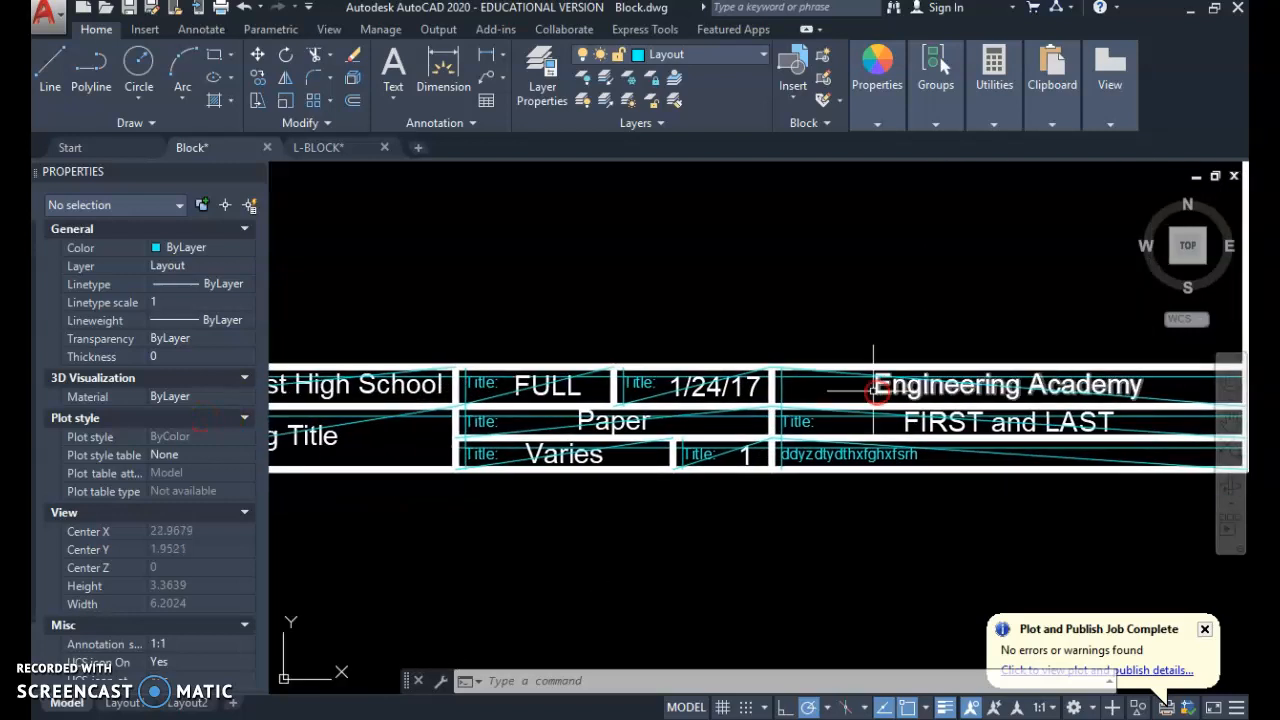
scroll(875, 393, down, 2)
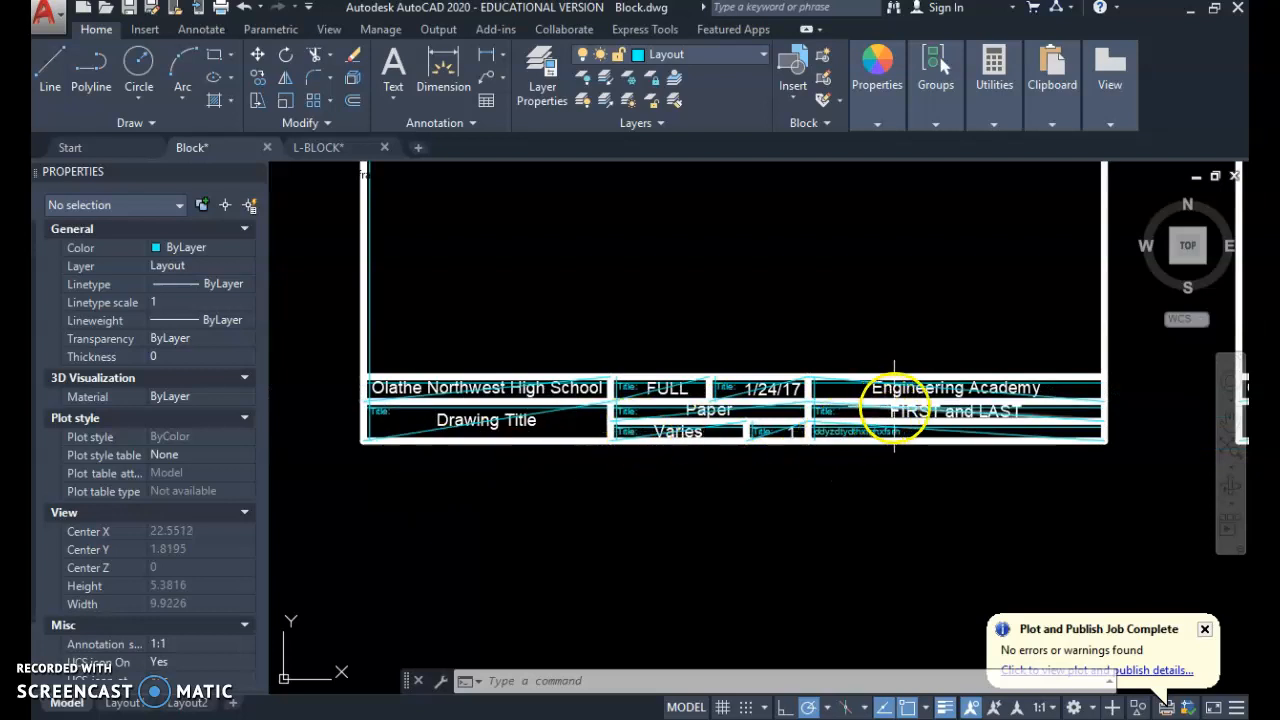
scroll(434, 407, up, 2)
scroll(422, 362, up, 2)
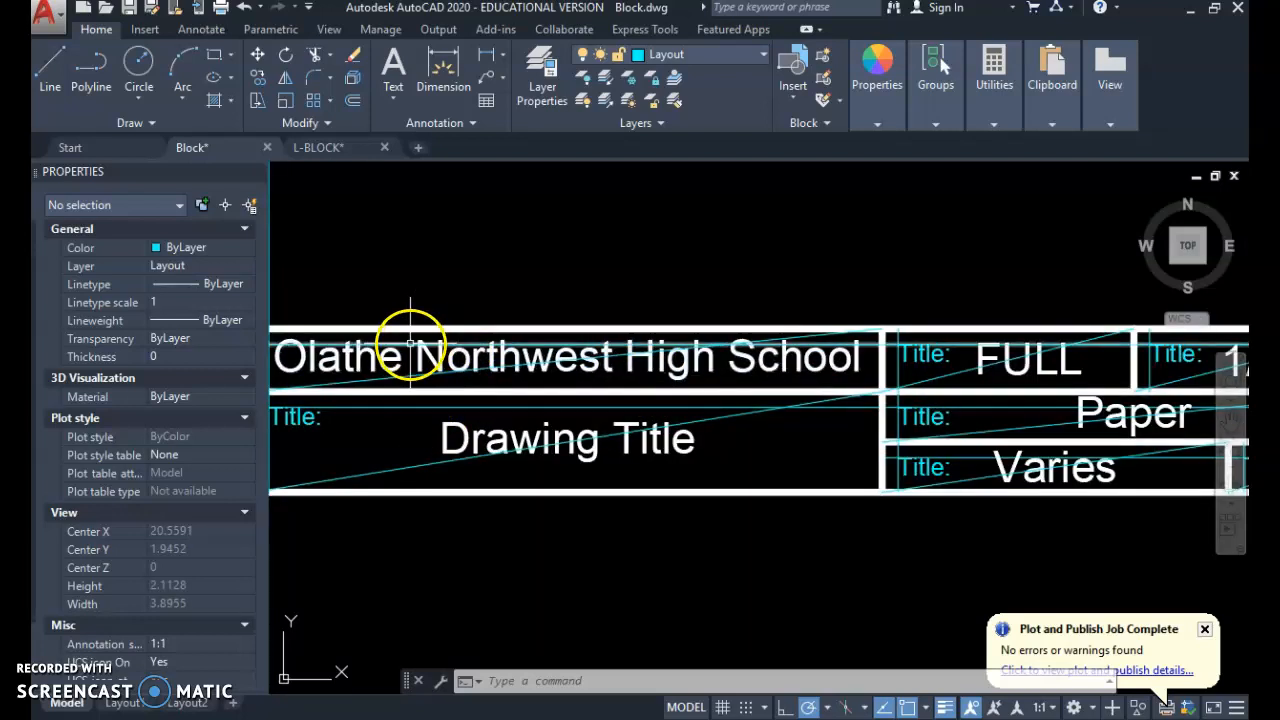
In the unlabelled title block, offset the line above and the line below the school name downward by 0.0625
scroll(1022, 390, down, 2)
mouse_move(1022, 395)
middle_down()
mouse_move(957, 394)
mouse_move(977, 451)
mouse_move(929, 443)
middle_up()
scroll(545, 397, up, 2)
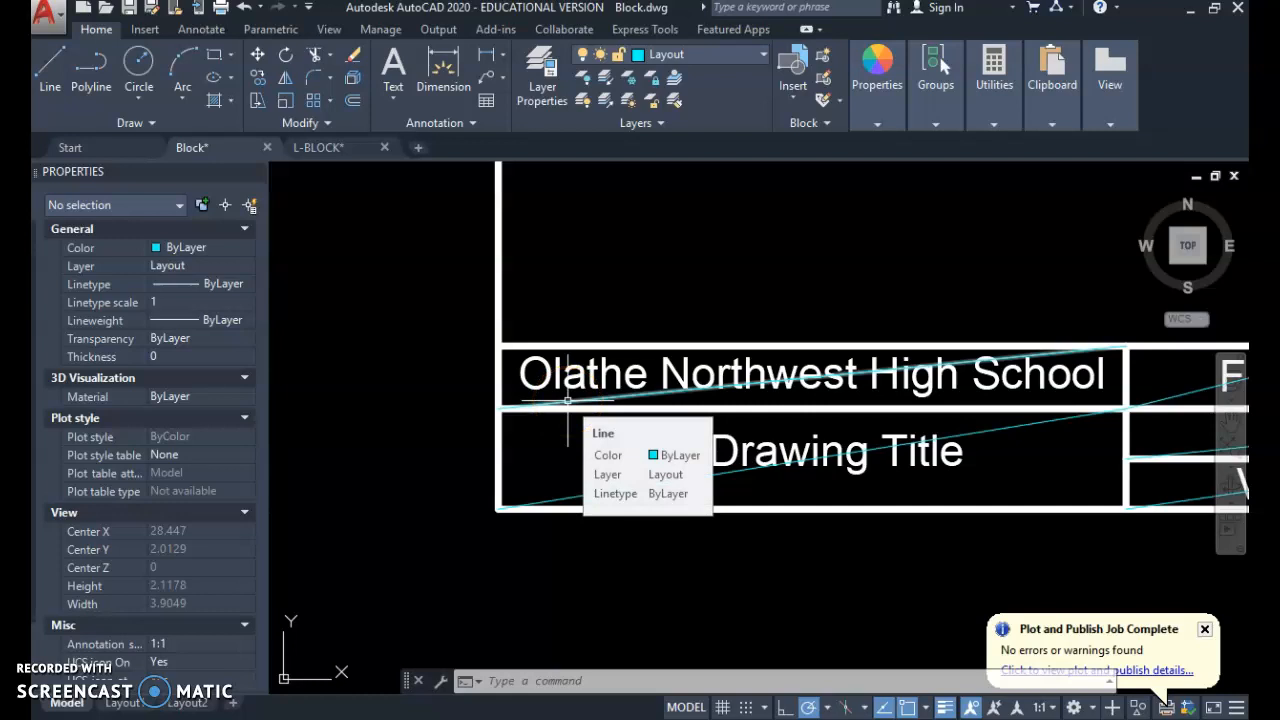
text(o)
key(Return)
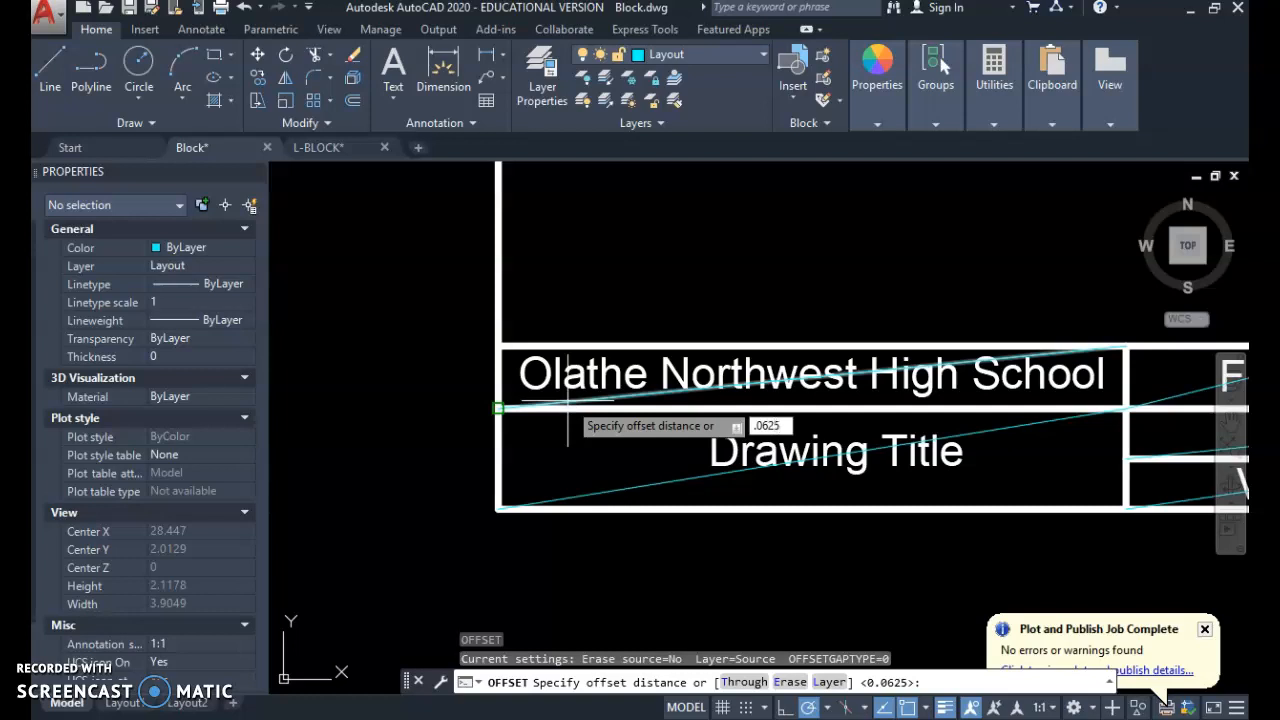
text(.0625)
key(Return)
click(558, 346)
click(560, 395)
click(601, 408)
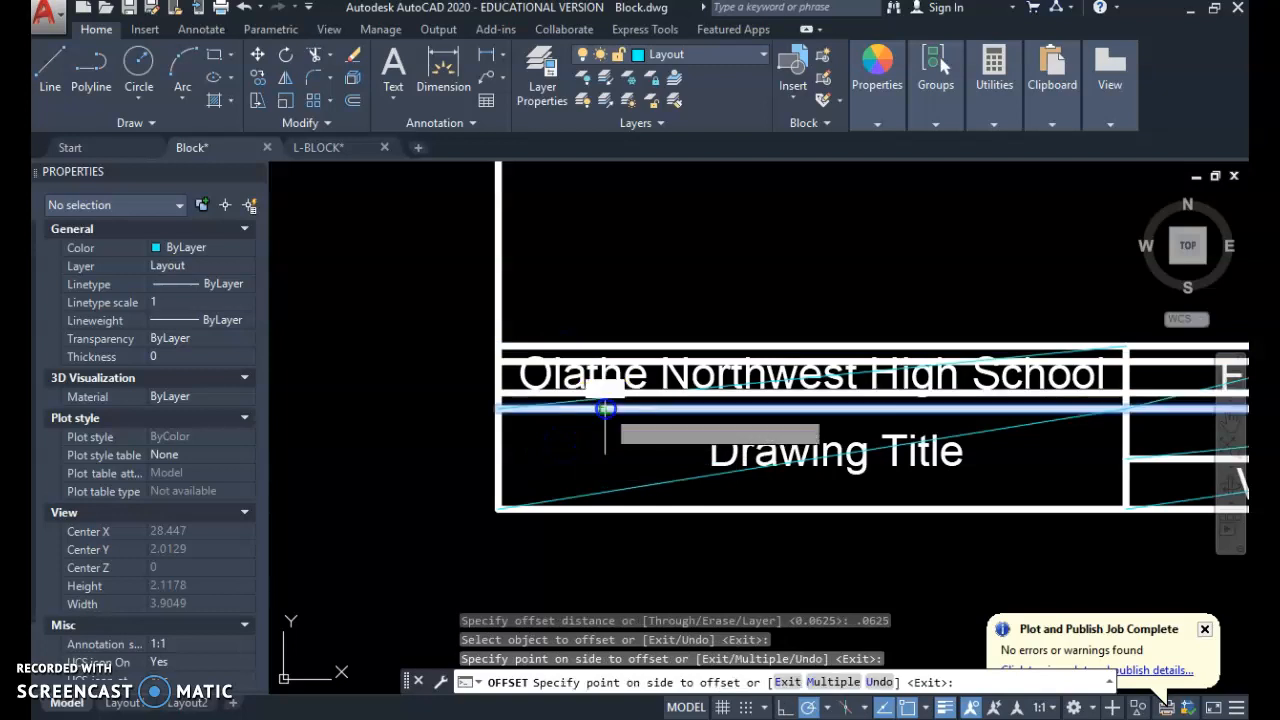
click(606, 457)
Offset the title block's left border and the divider before the FULL cell inward to the right by 0.0625
click(499, 463)
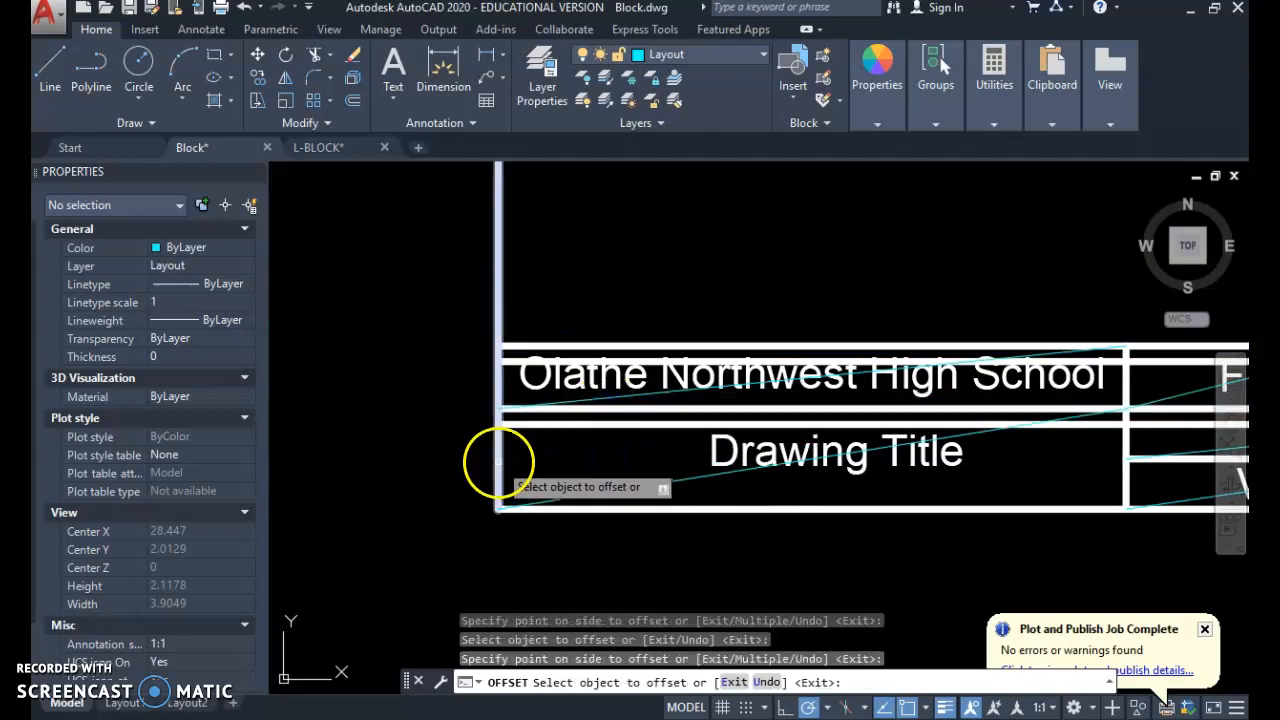
click(512, 432)
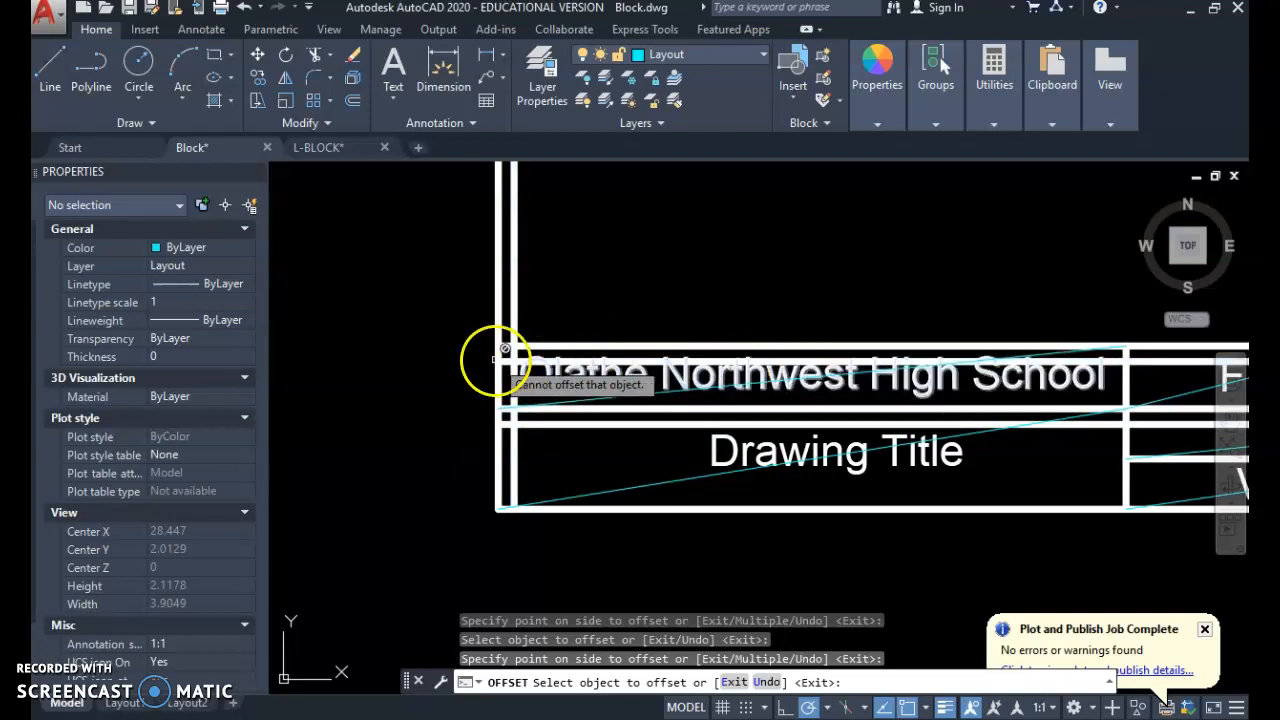
click(1055, 379)
mouse_move(1057, 380)
middle_down()
mouse_move(933, 392)
mouse_move(911, 377)
mouse_move(605, 362)
middle_up()
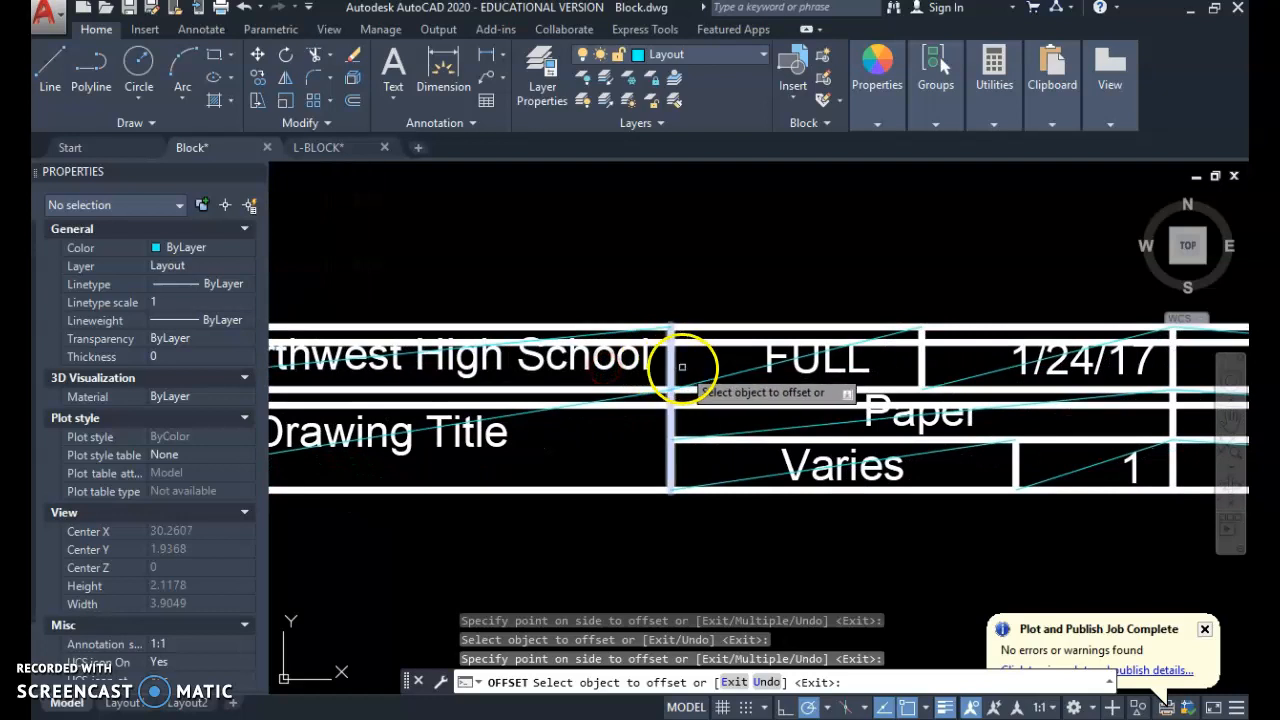
click(674, 360)
click(737, 352)
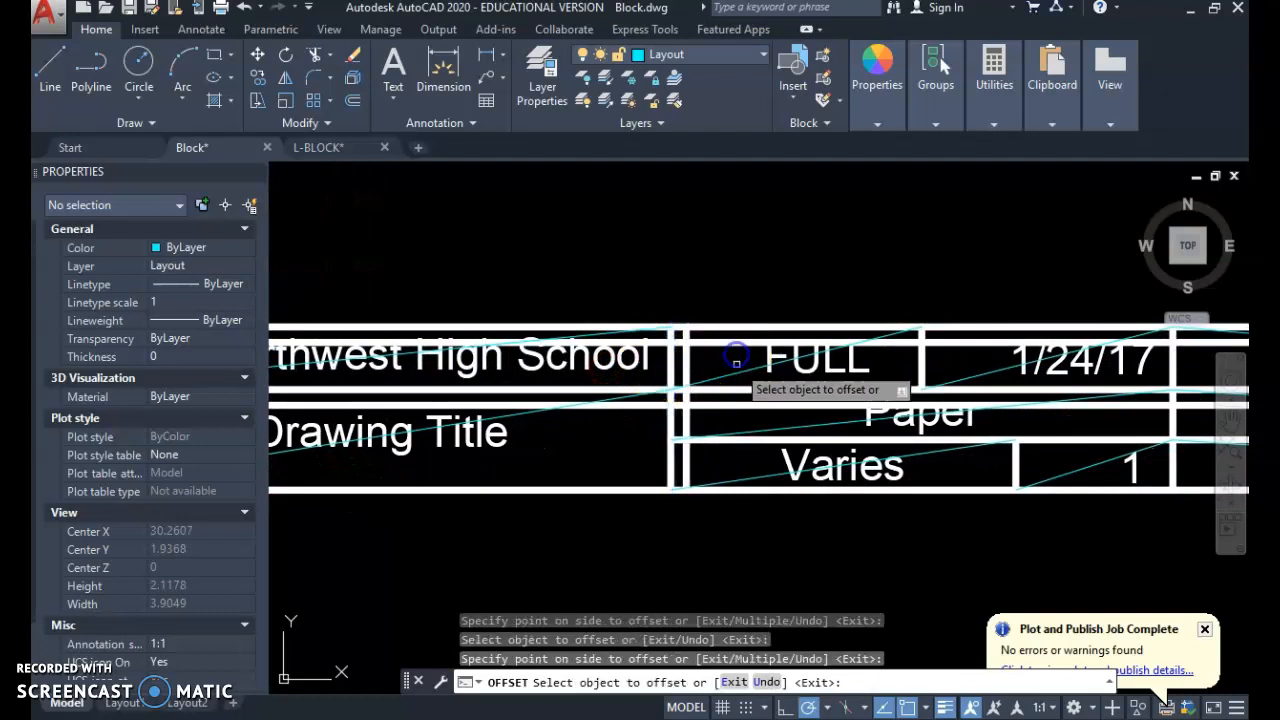
Offset the line below Paper downward and the divider between FULL and the date to the right by 0.0625
click(768, 441)
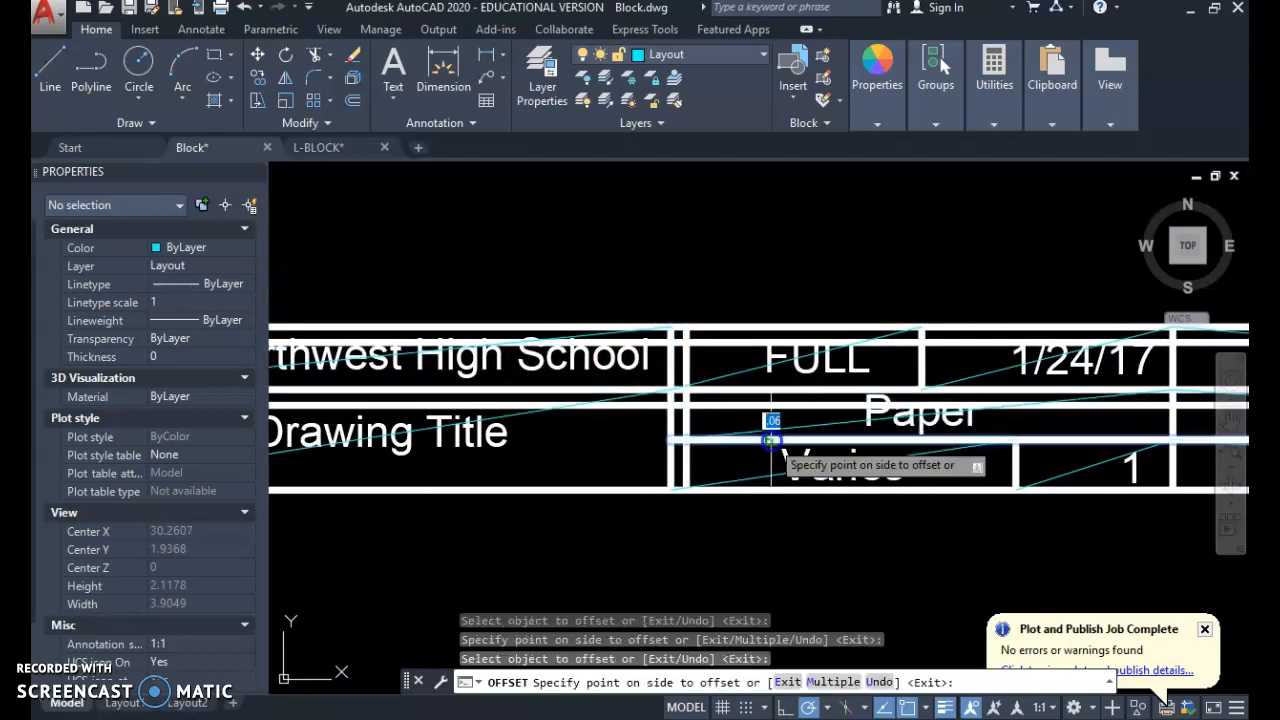
click(829, 457)
middle_drag(960, 460, 625, 425)
click(604, 336)
click(630, 338)
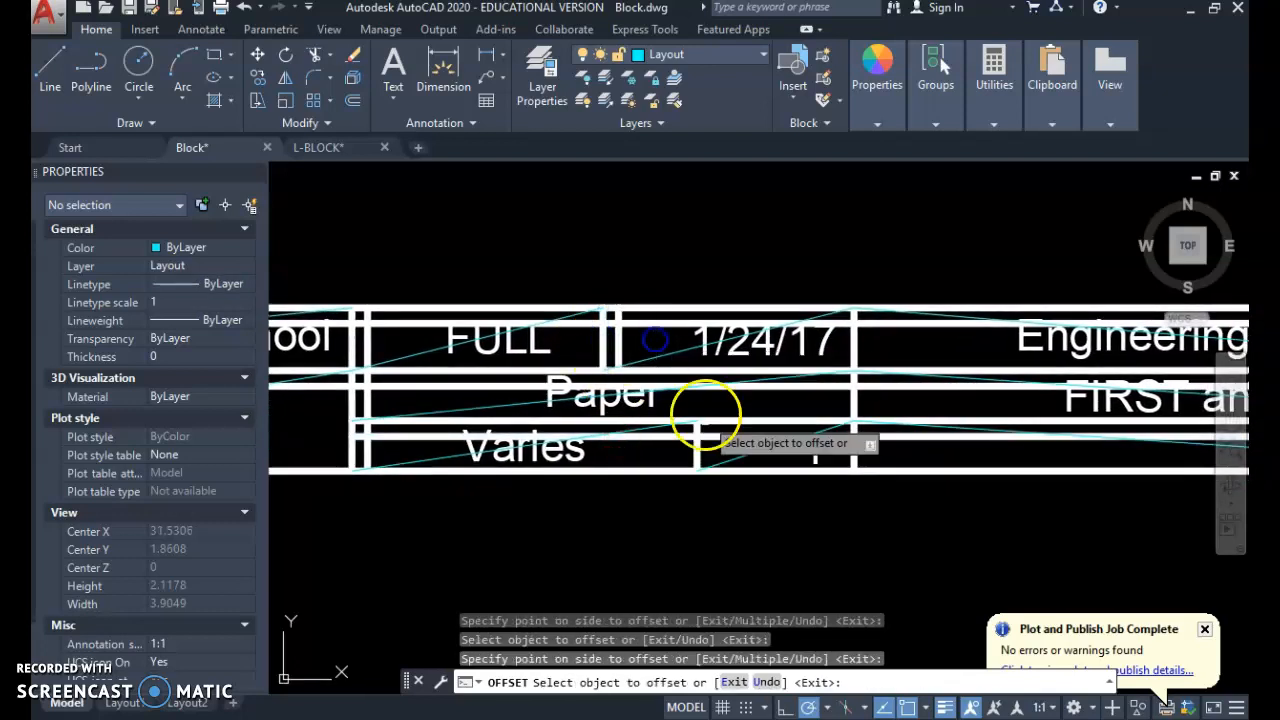
Offset the divider before the sheet number and the divider before the Engineering Academy column to the right by 0.0625
click(697, 448)
click(752, 443)
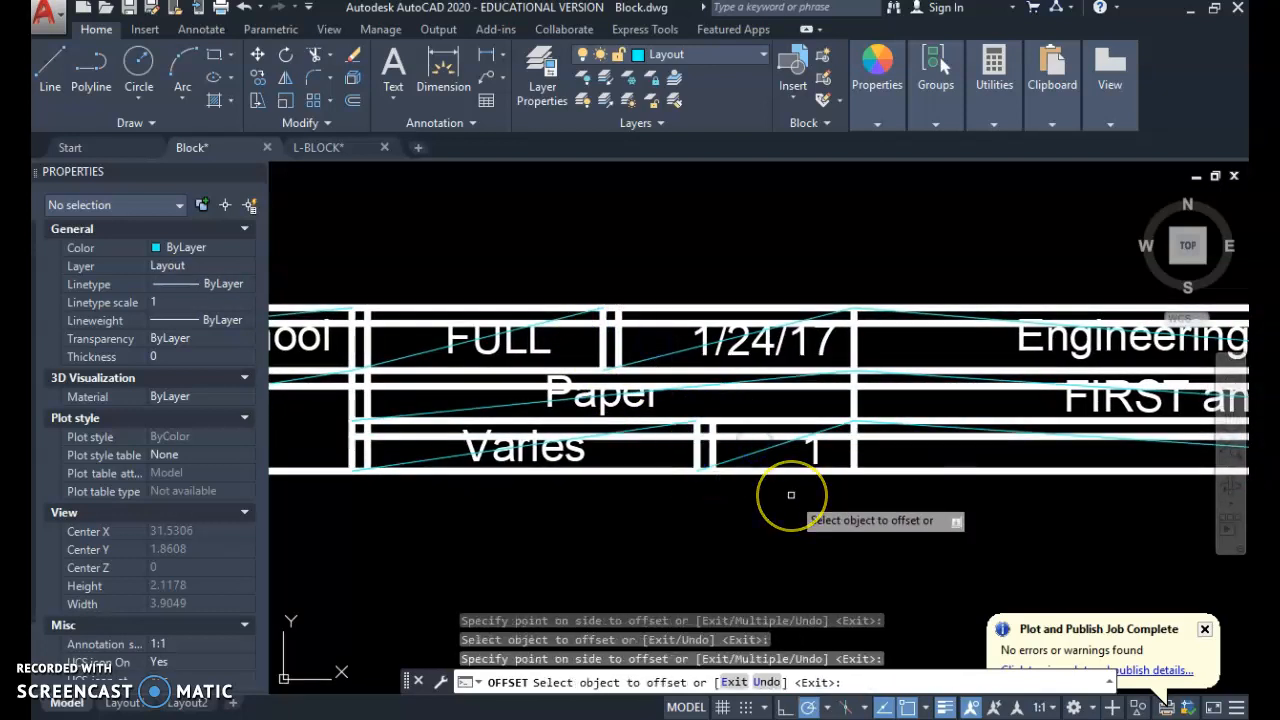
click(855, 410)
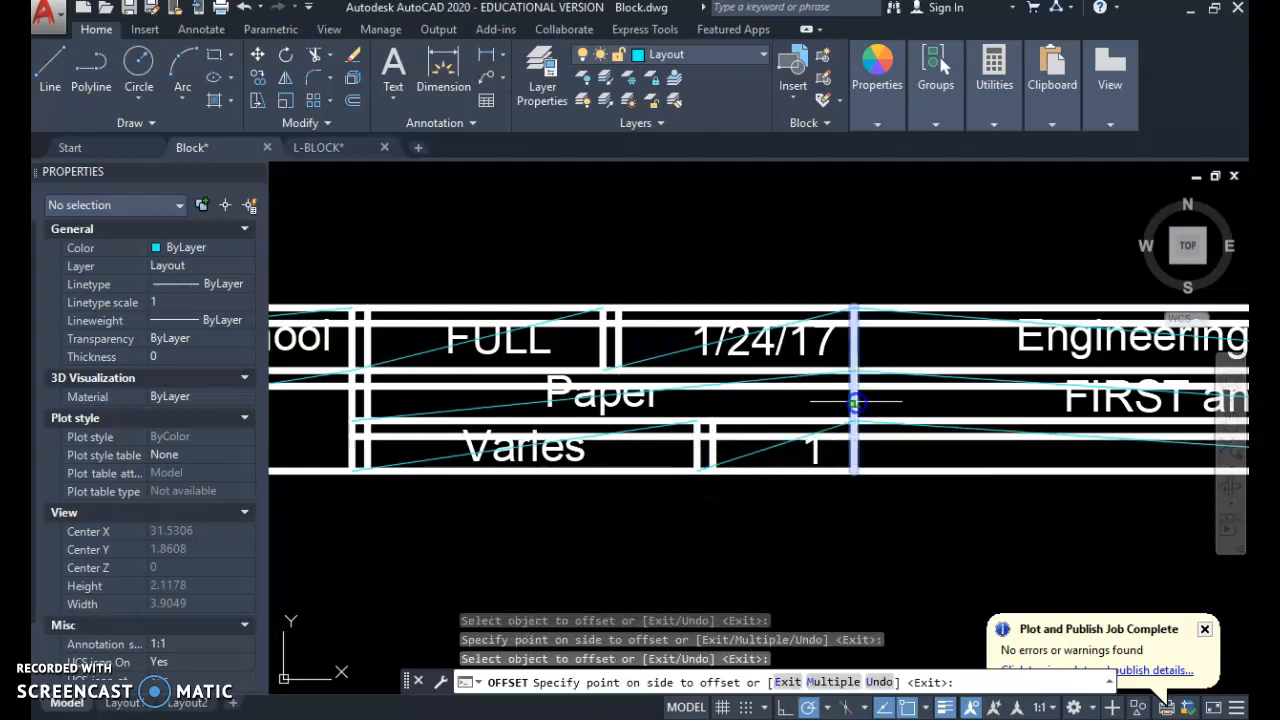
click(948, 415)
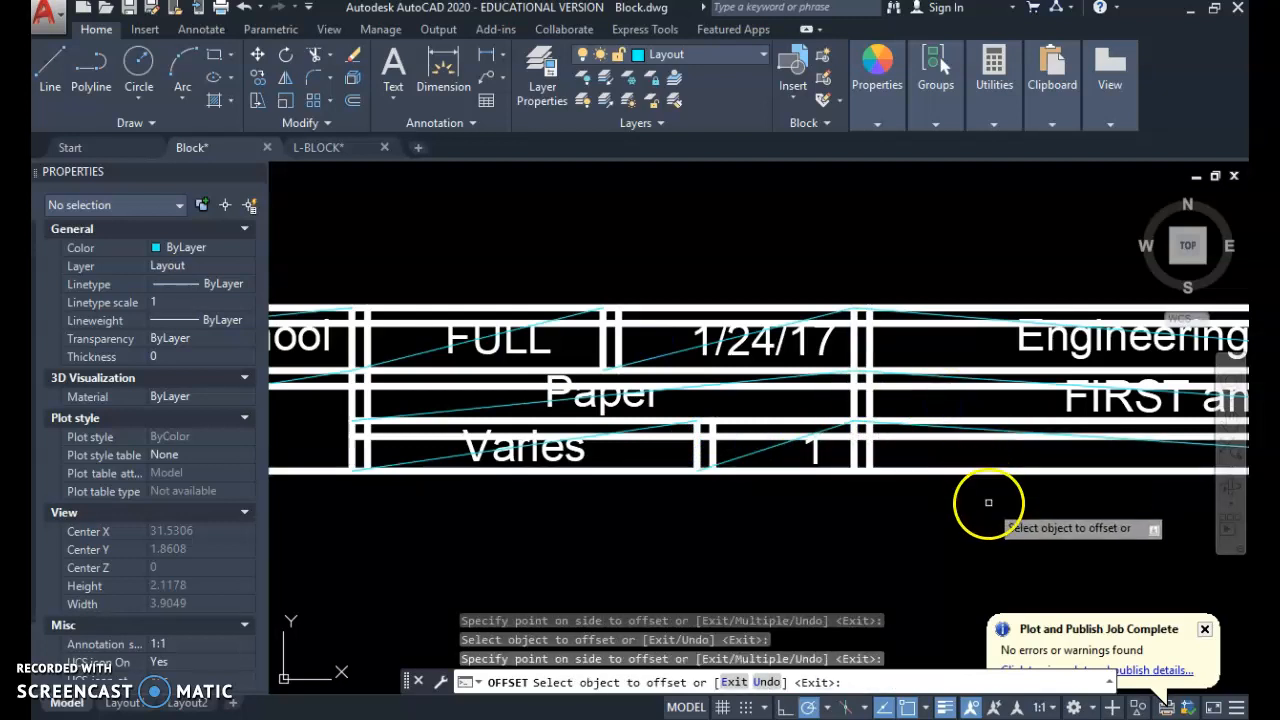
key(Escape)
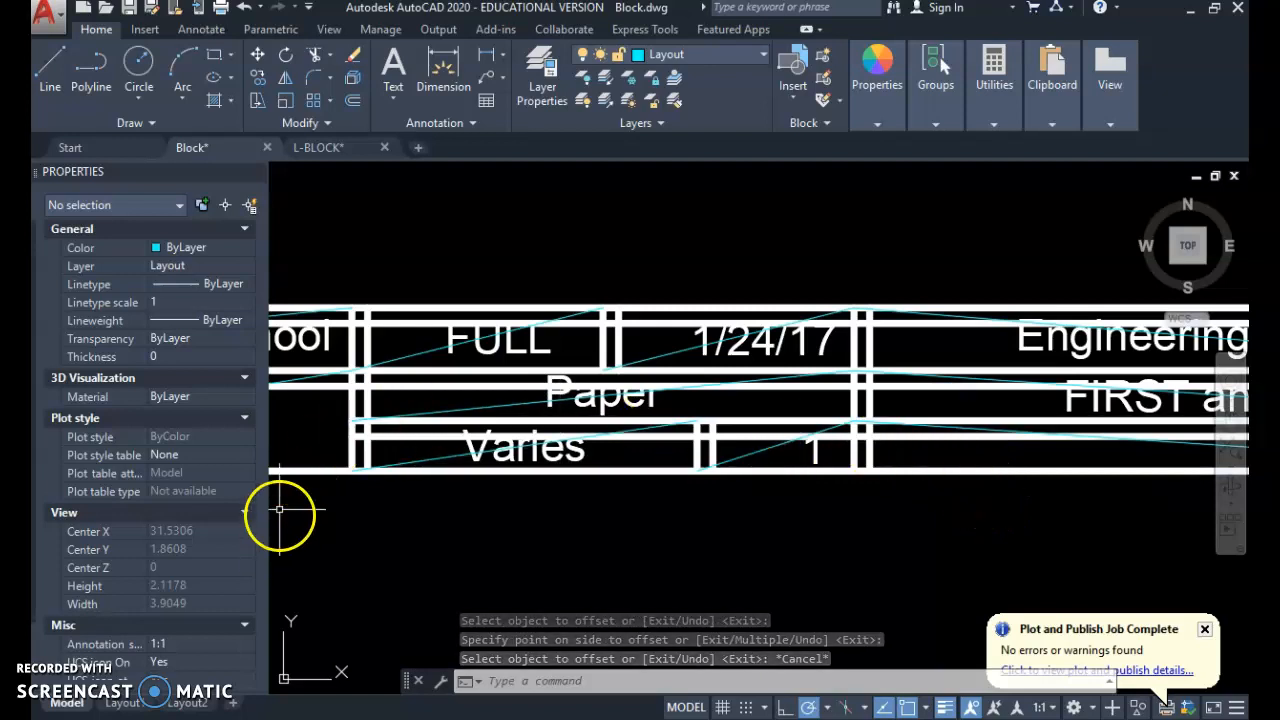
Put all eight offset lines, three horizontal and five vertical, on the Layout layer and clear the selection
click(898, 435)
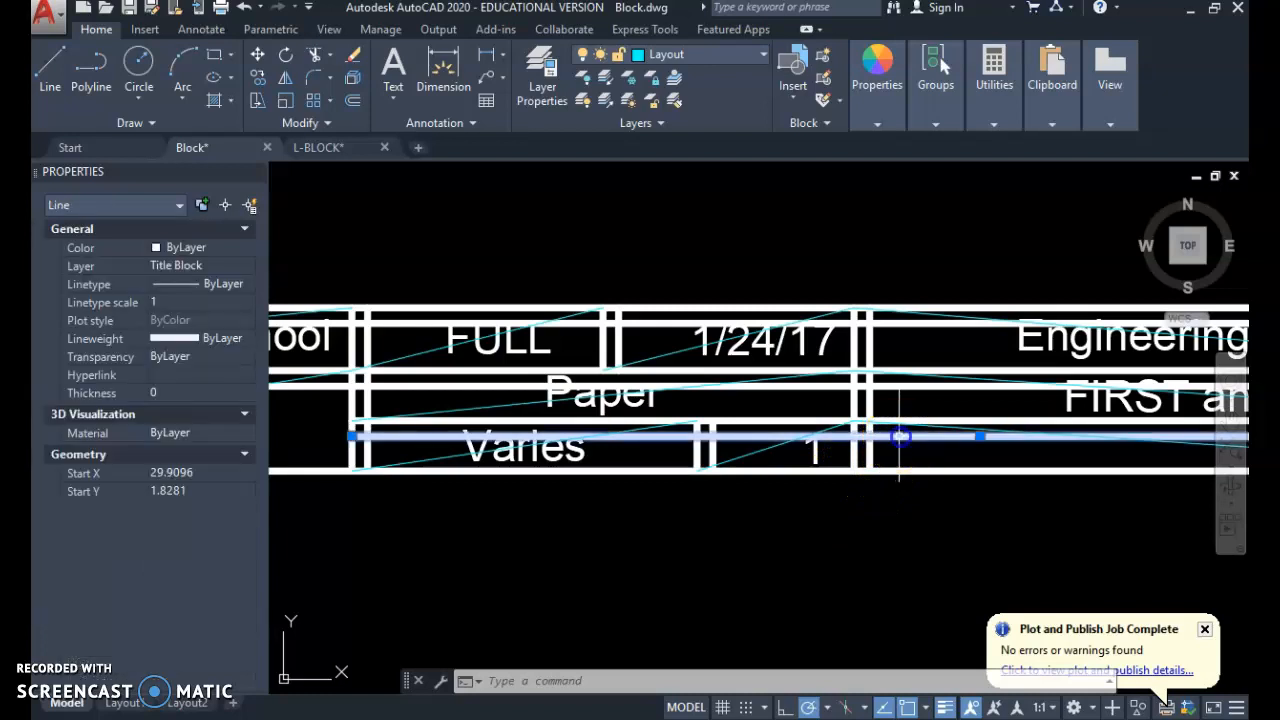
click(870, 410)
click(866, 446)
click(619, 330)
click(707, 452)
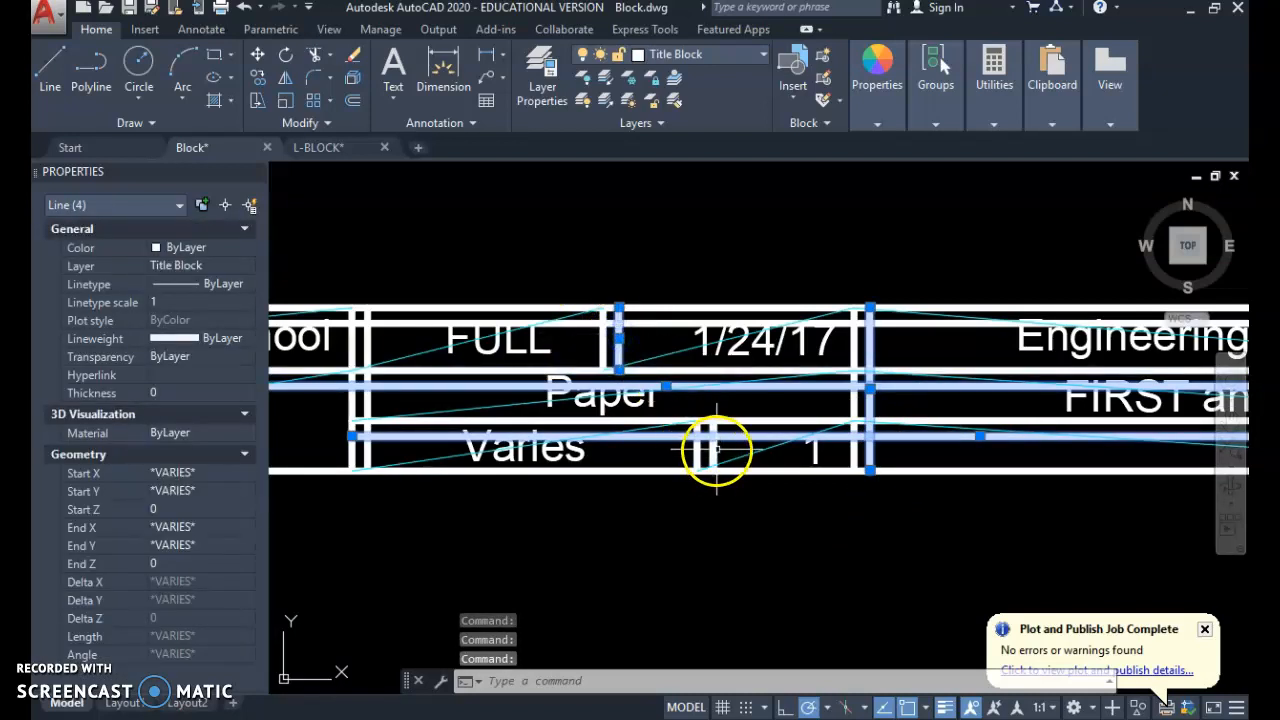
click(712, 465)
click(357, 345)
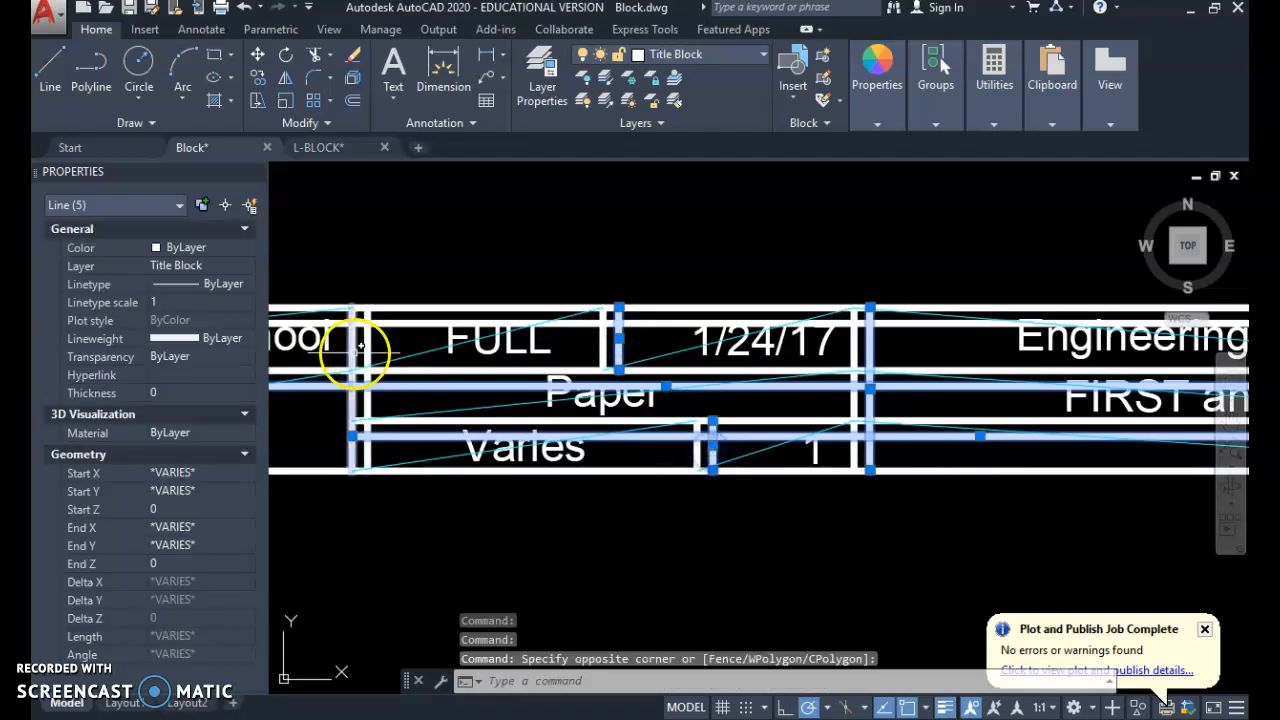
click(369, 340)
click(394, 325)
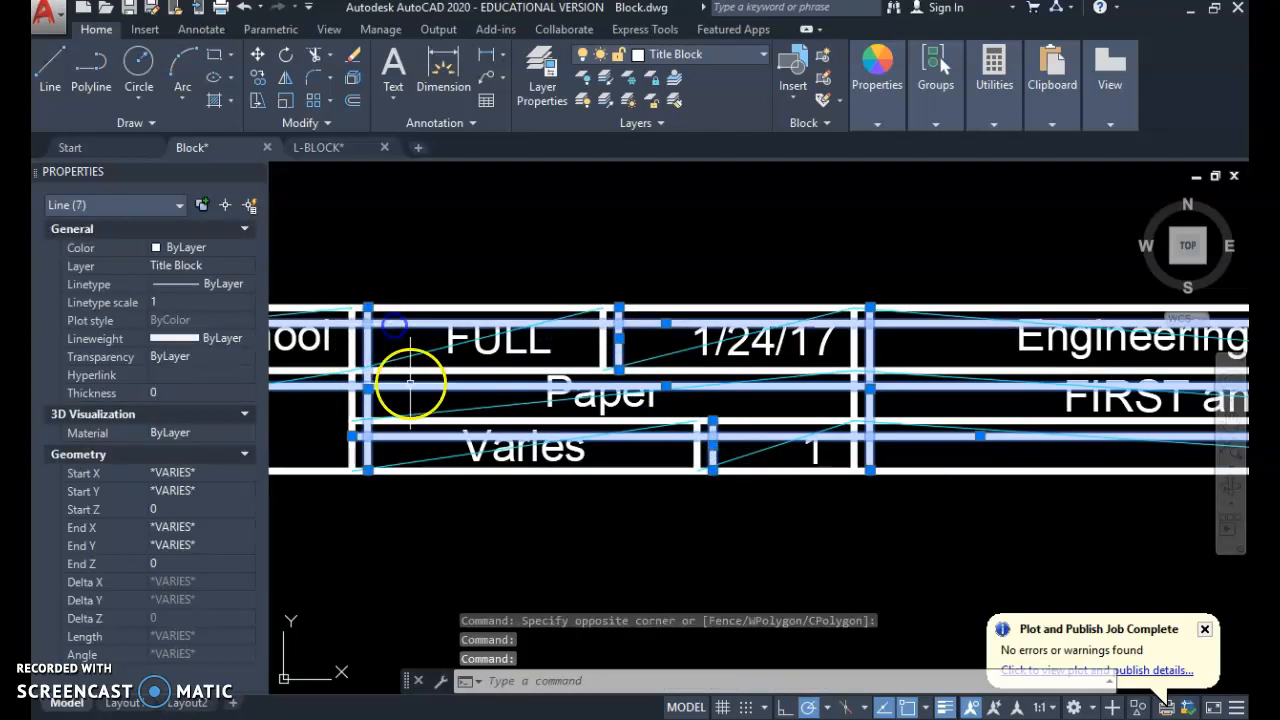
middle_drag(388, 393, 938, 393)
middle_drag(512, 451, 641, 435)
click(421, 432)
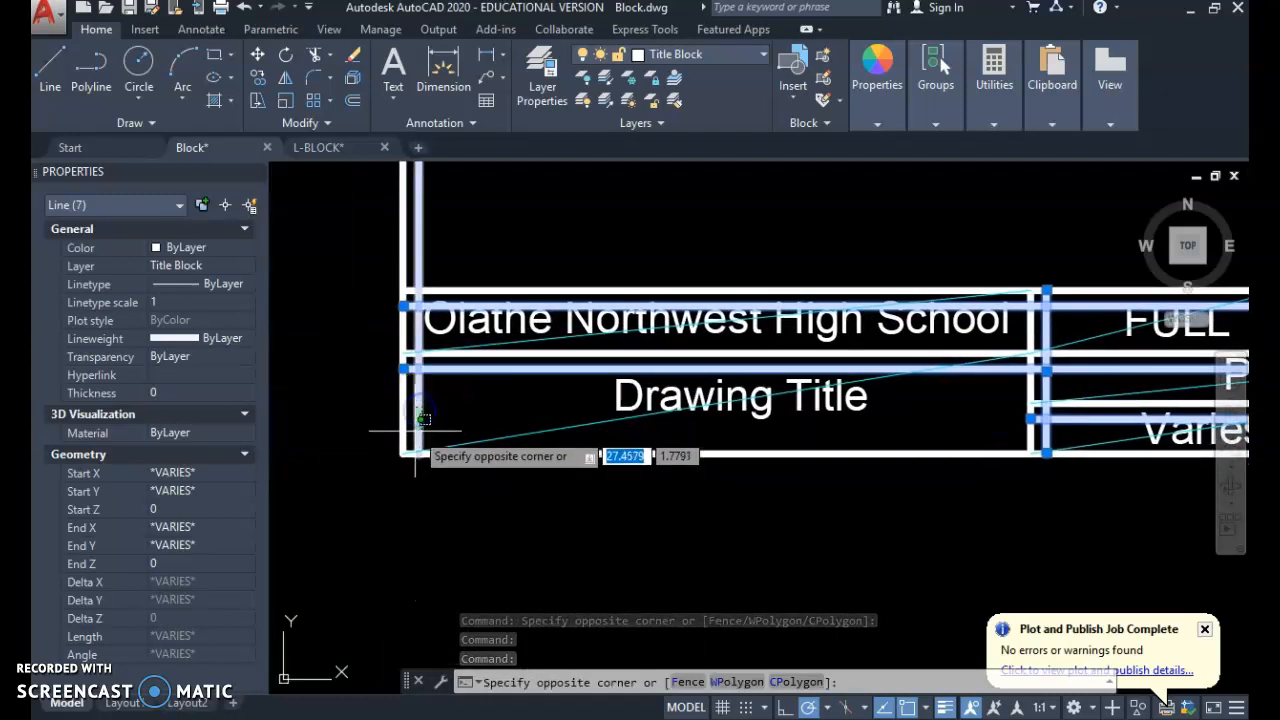
click(576, 440)
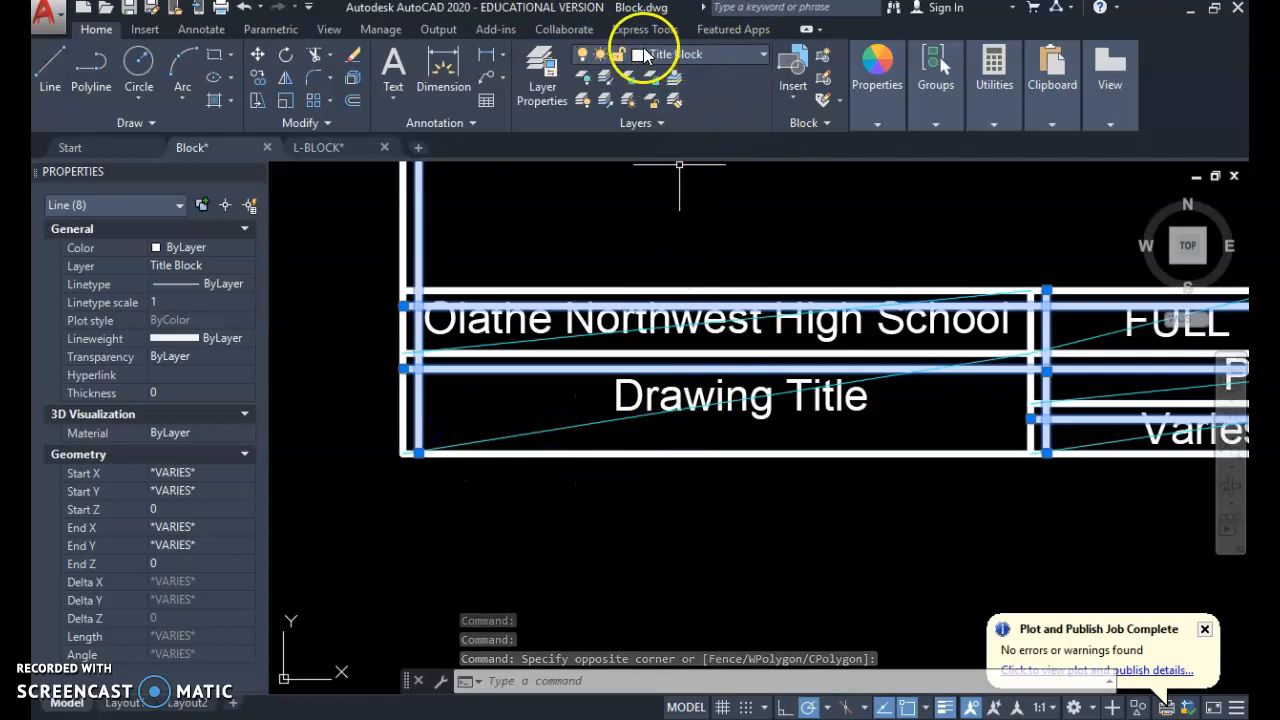
click(682, 56)
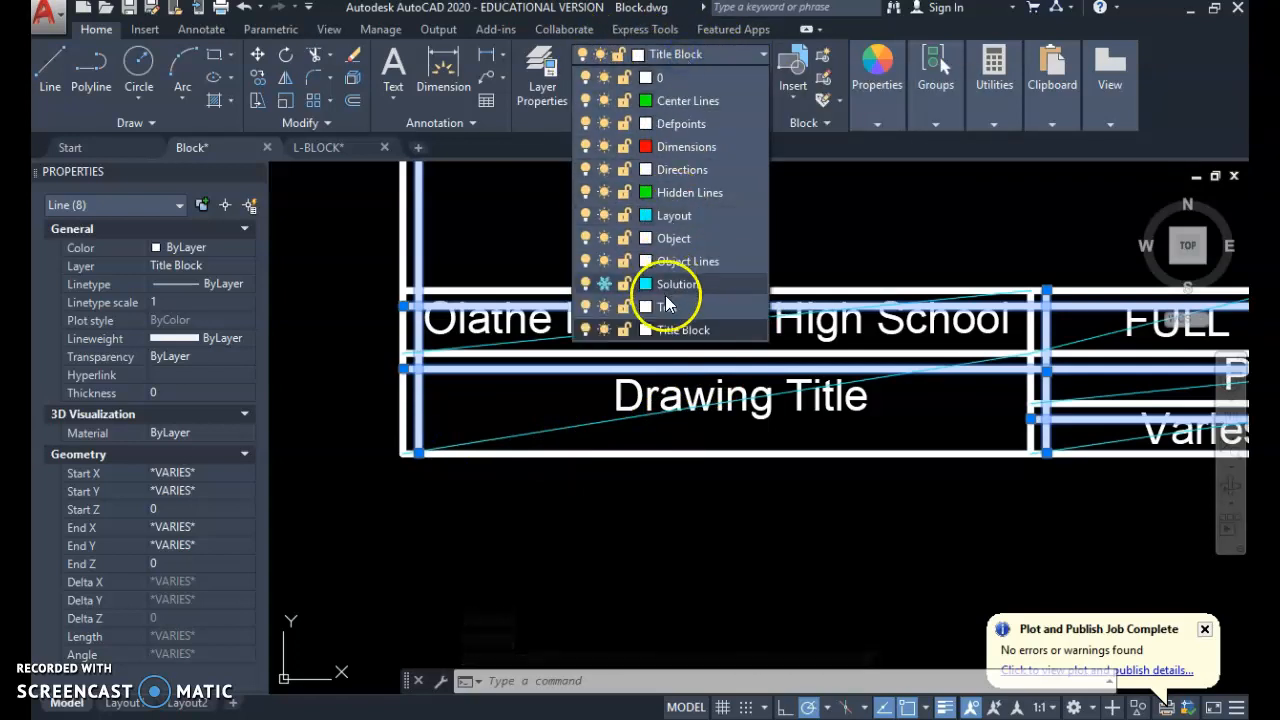
click(673, 222)
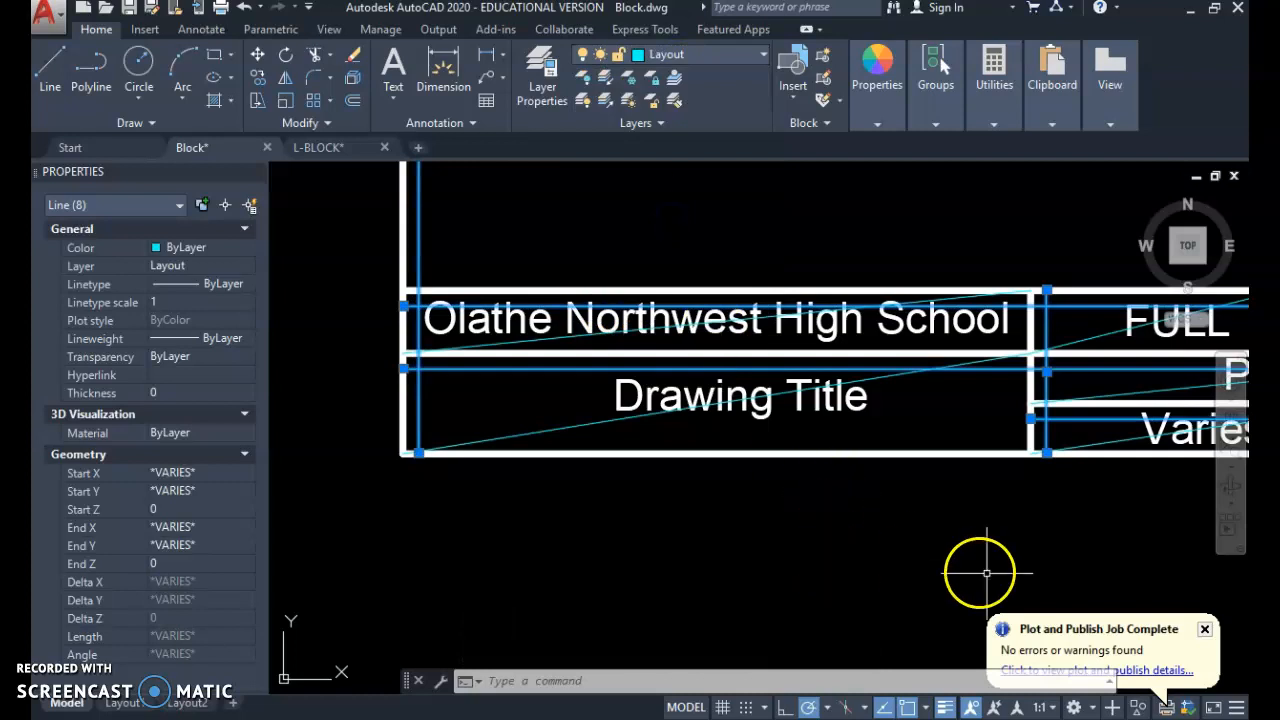
click(900, 580)
key(Escape)
key(Escape)
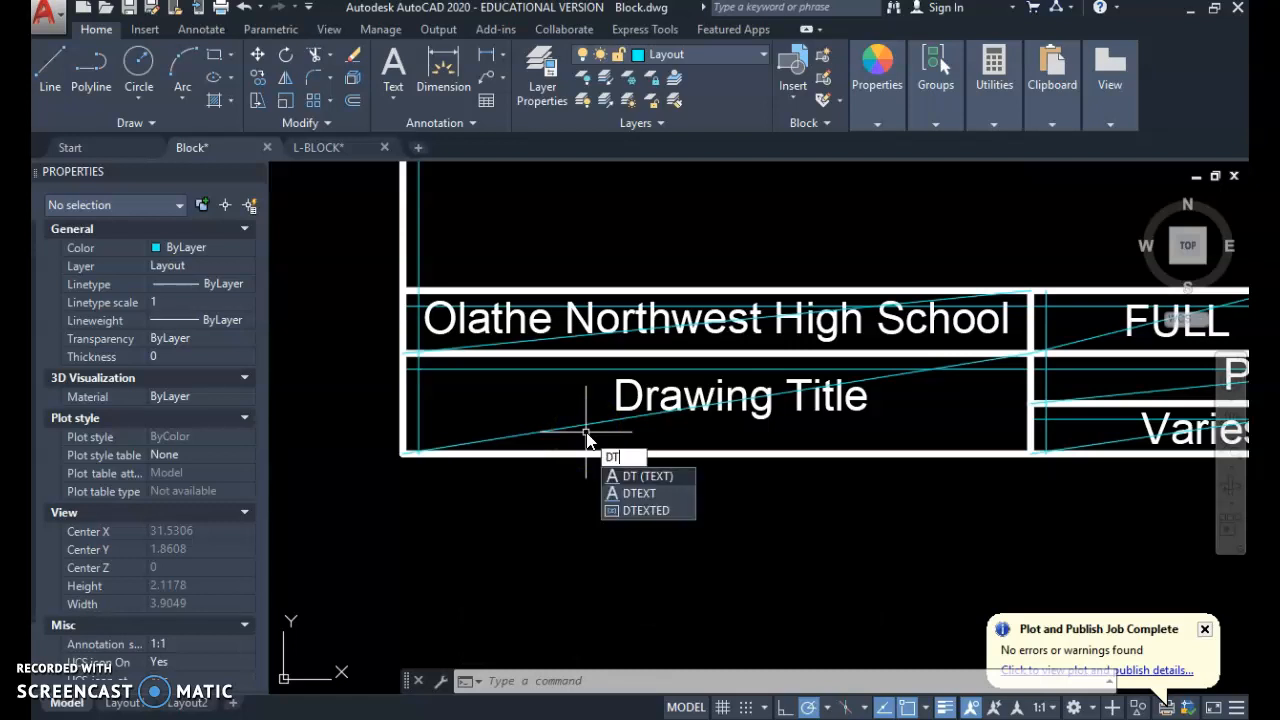
Place single-line text "Title:" with TL justification, height .07 and rotation 0 at the guide-line intersection in the Drawing Title cell
key(Return)
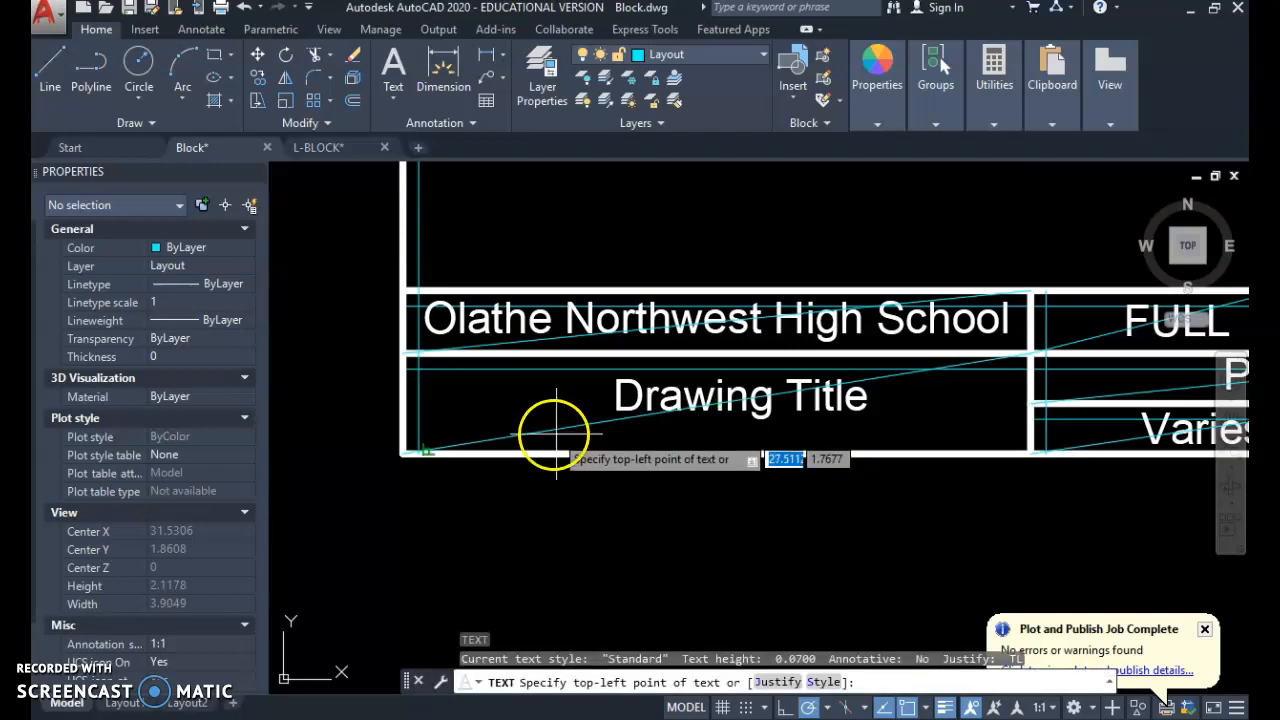
key(Return)
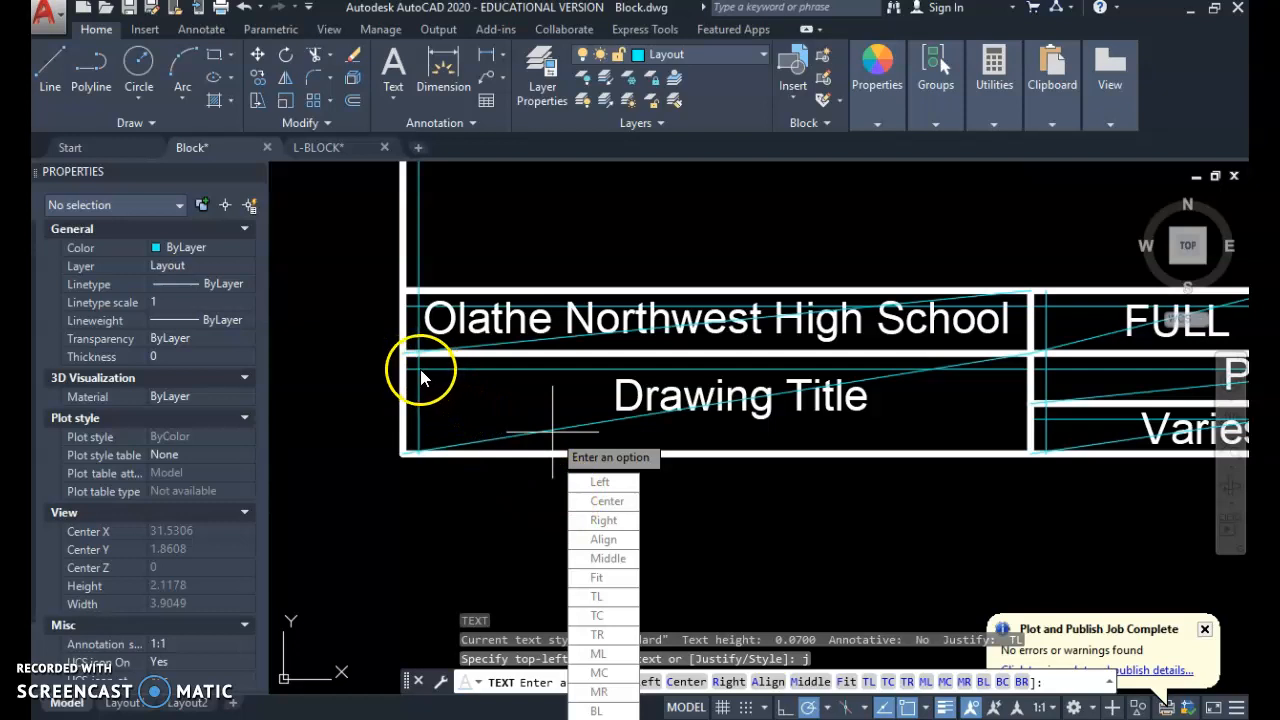
click(600, 598)
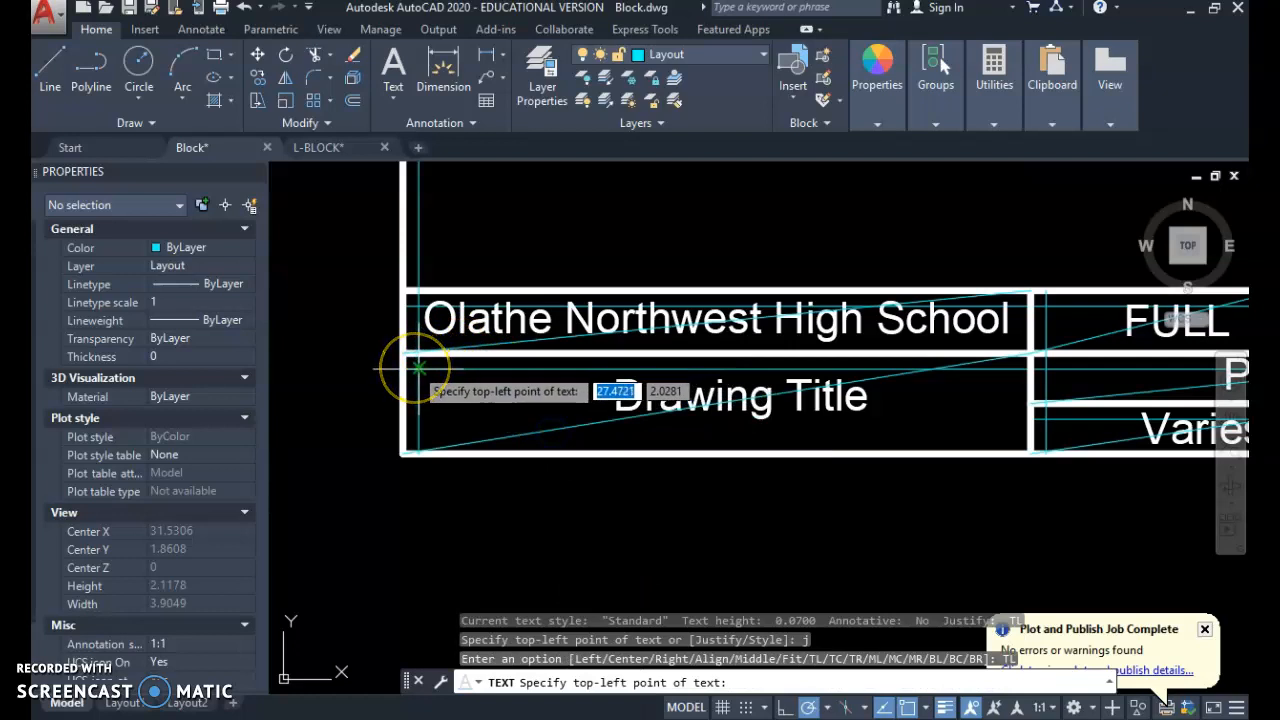
click(418, 368)
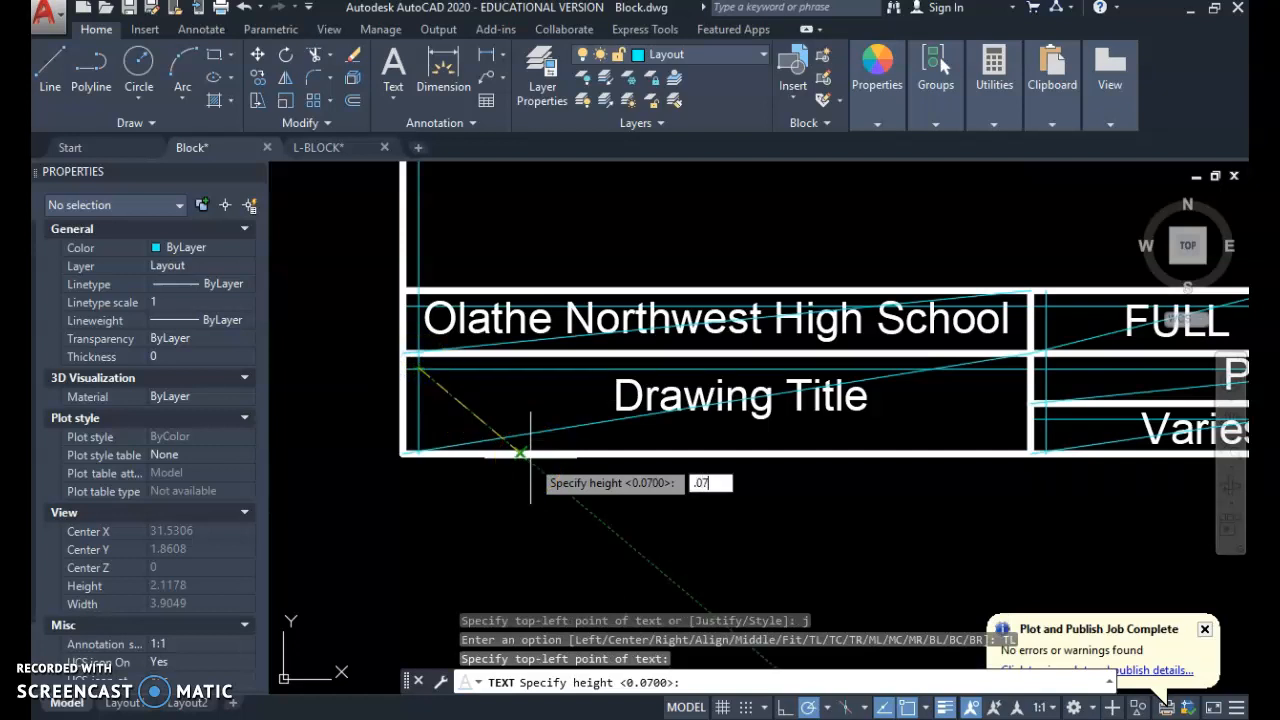
key(Return)
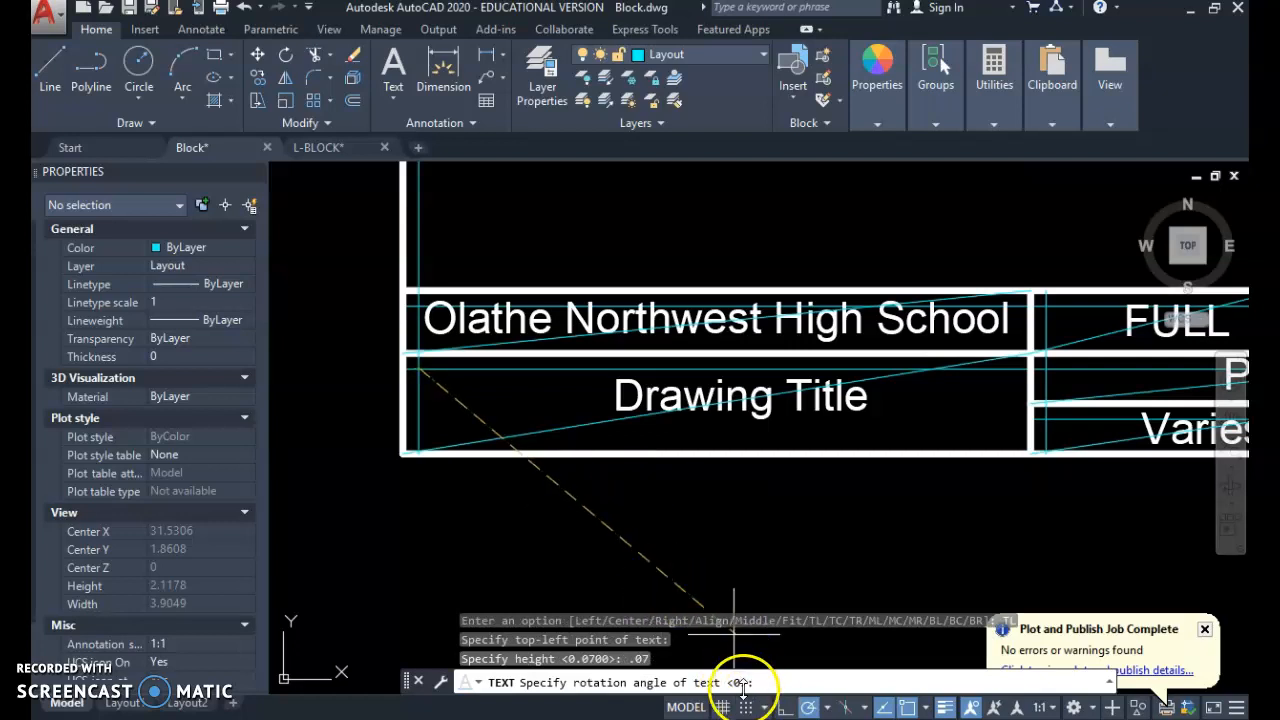
key(Return)
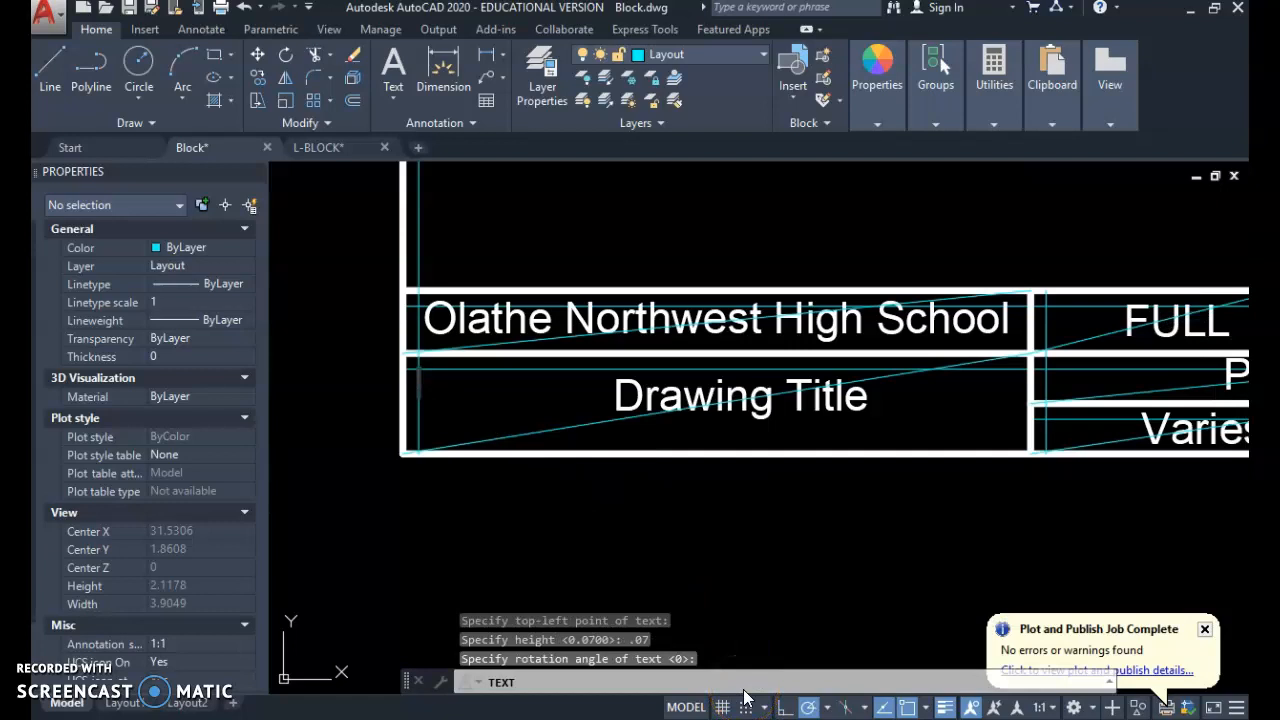
text(T)
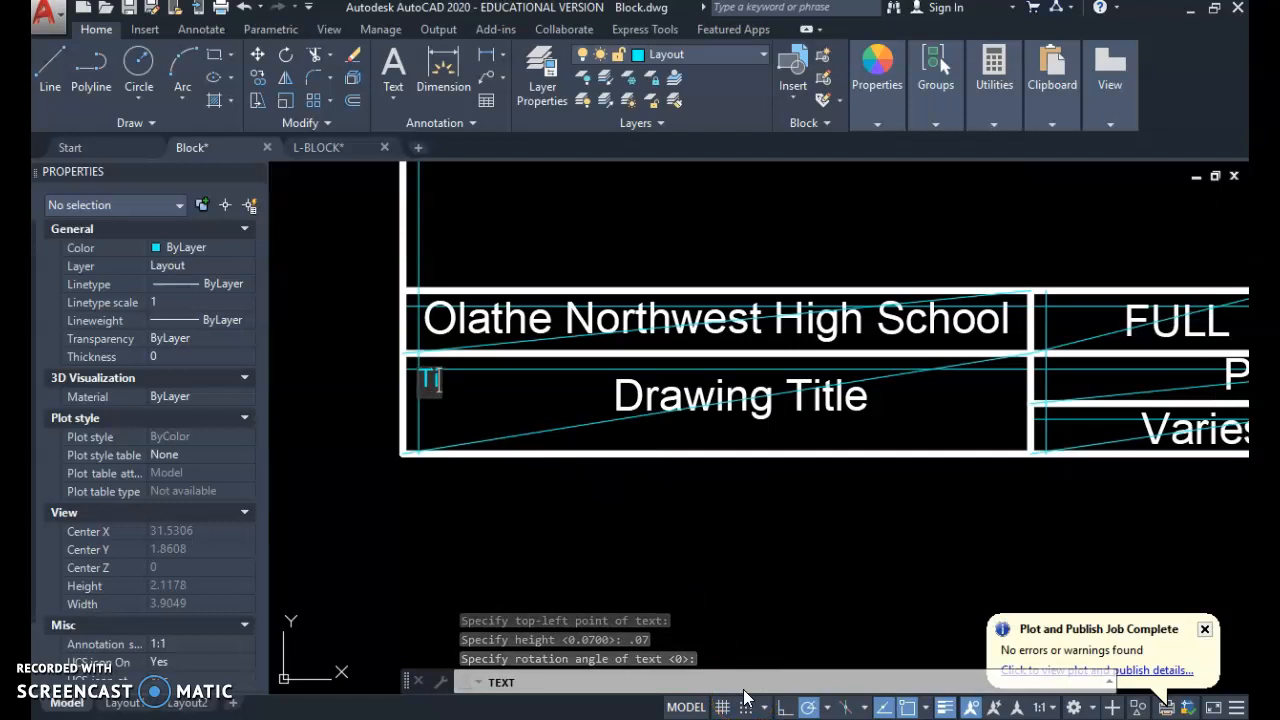
text(itle:)
key(Return)
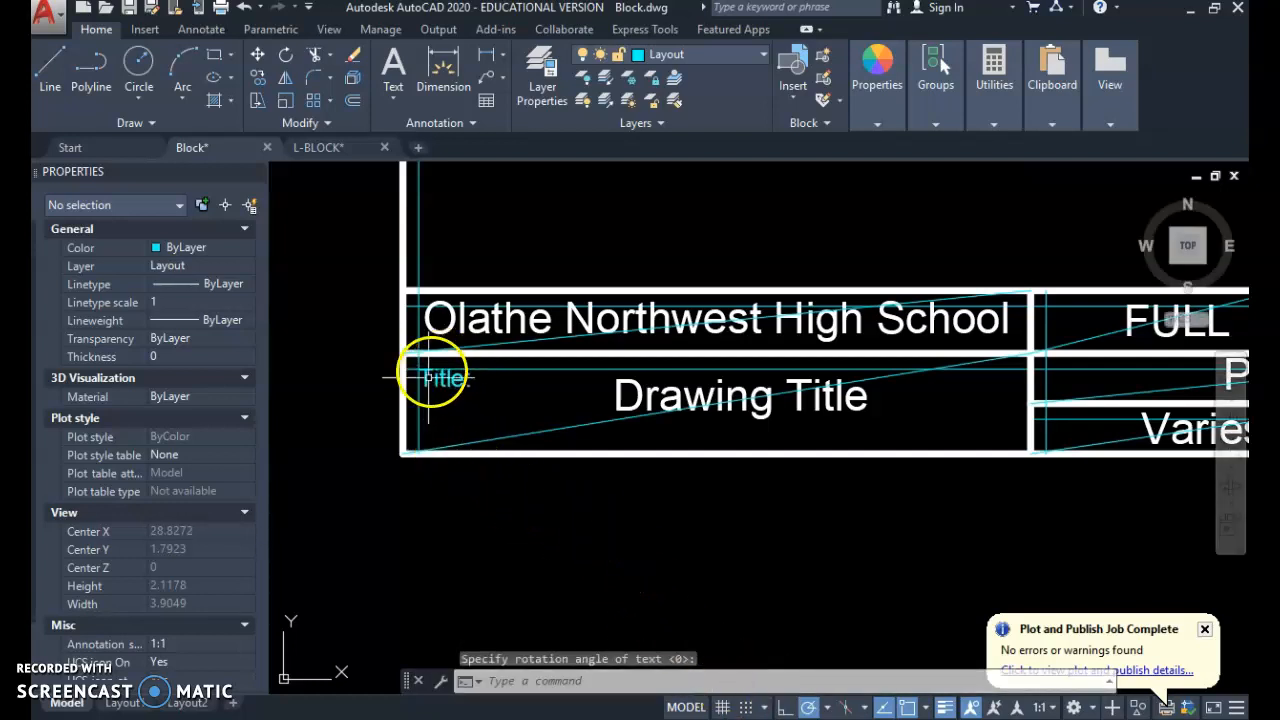
Copy the Title: label from its guide-line intersection to the matching intersections in the FULL, Paper and Varies cells
middle_drag(1057, 300, 930, 320)
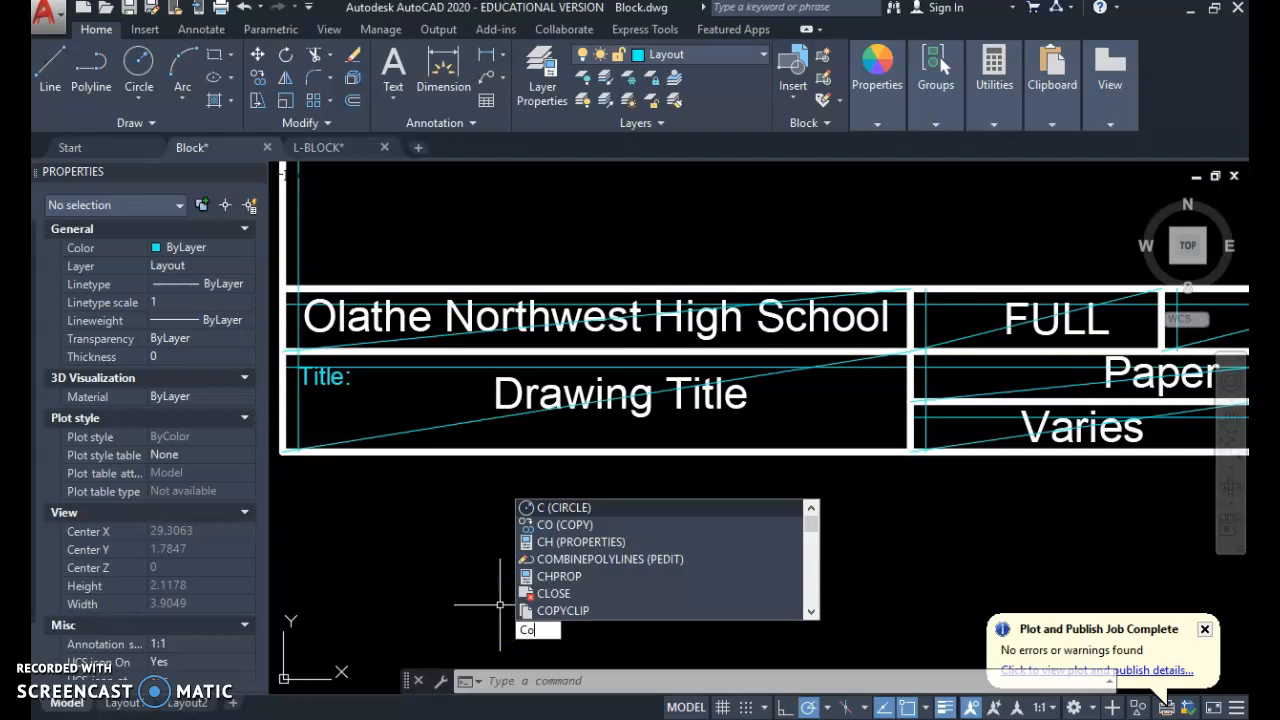
key(Return)
click(322, 380)
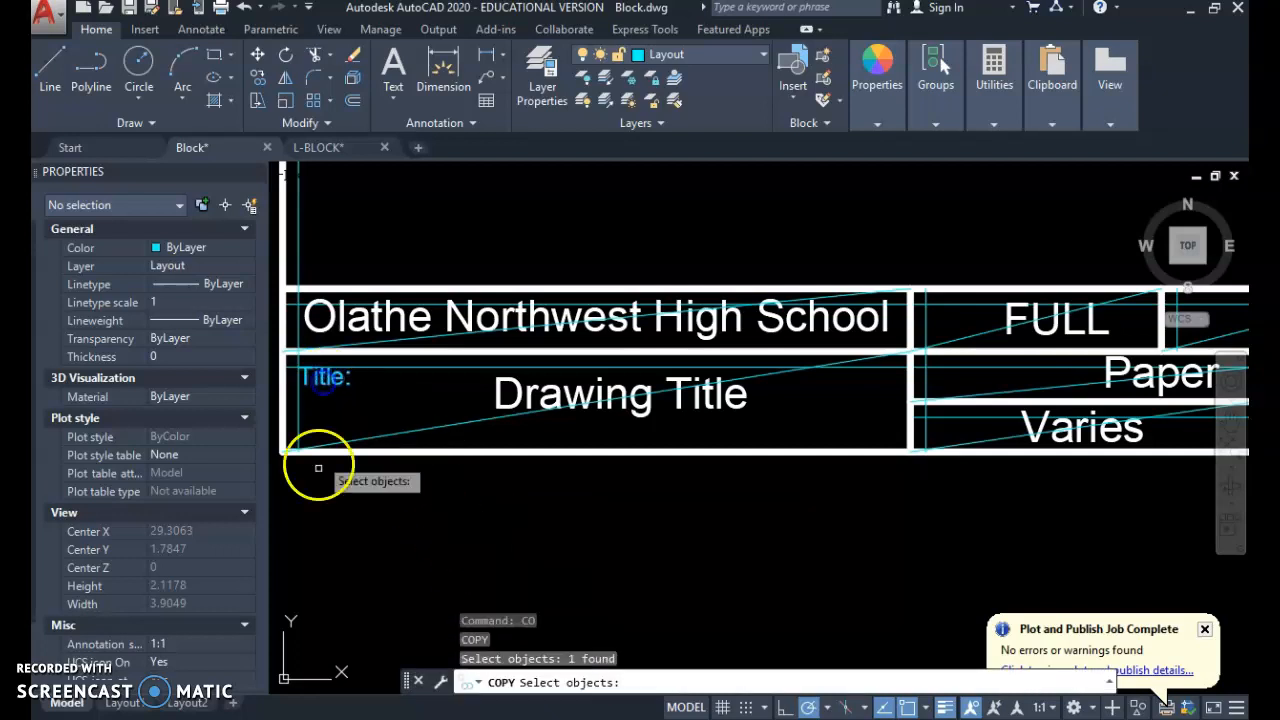
key(Return)
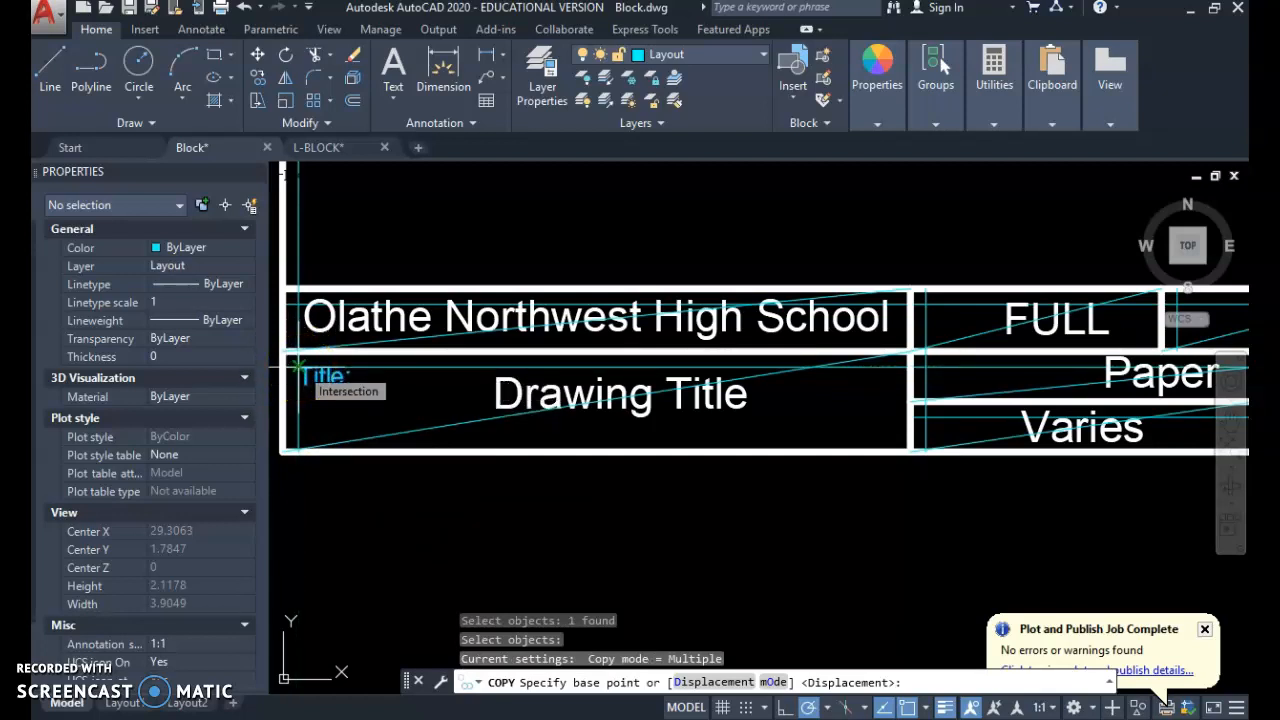
click(298, 368)
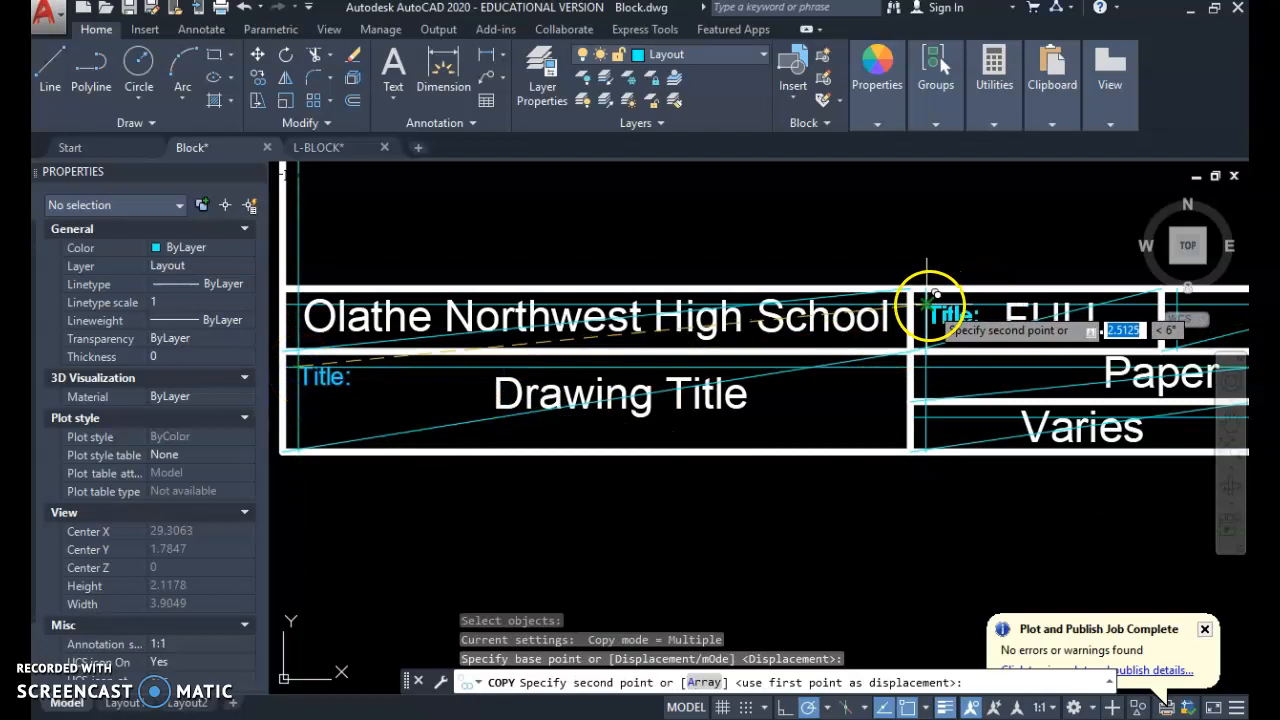
click(930, 296)
click(930, 358)
click(927, 416)
Place further copies of the Title: label in the date, sheet number and FIRST cells and the cell below FIRST
middle_drag(1032, 404, 538, 402)
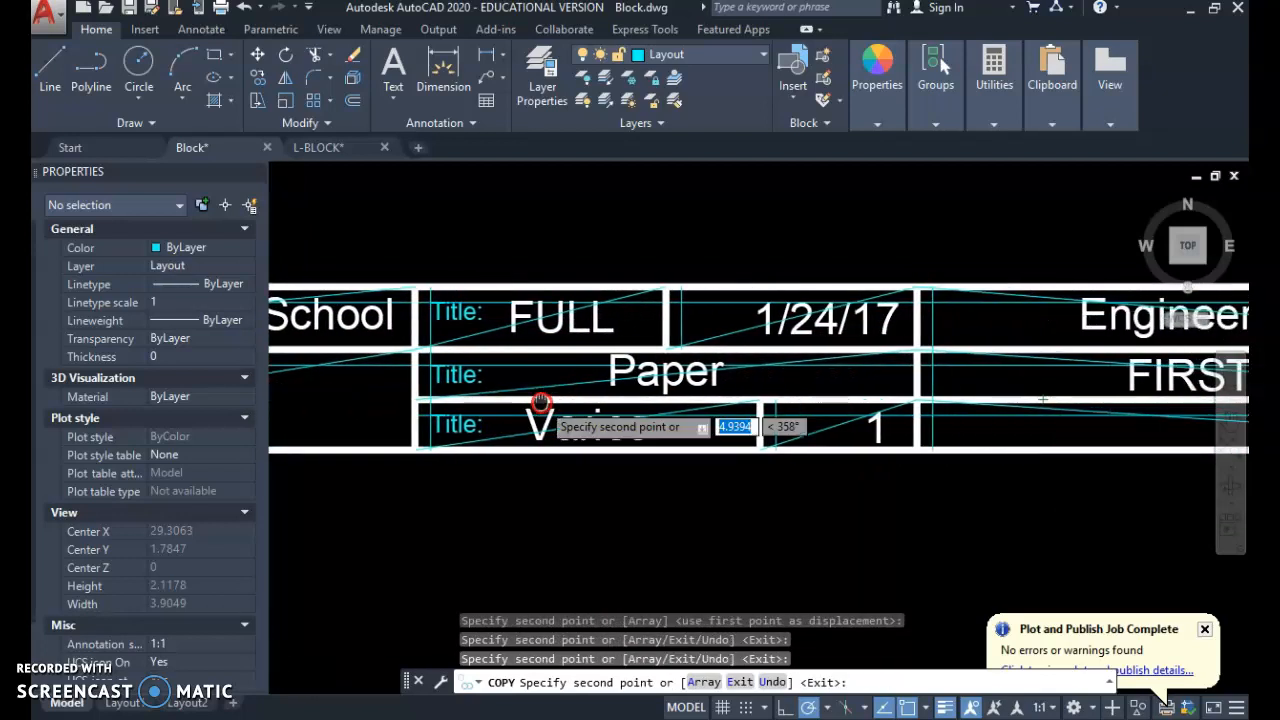
click(684, 292)
click(779, 412)
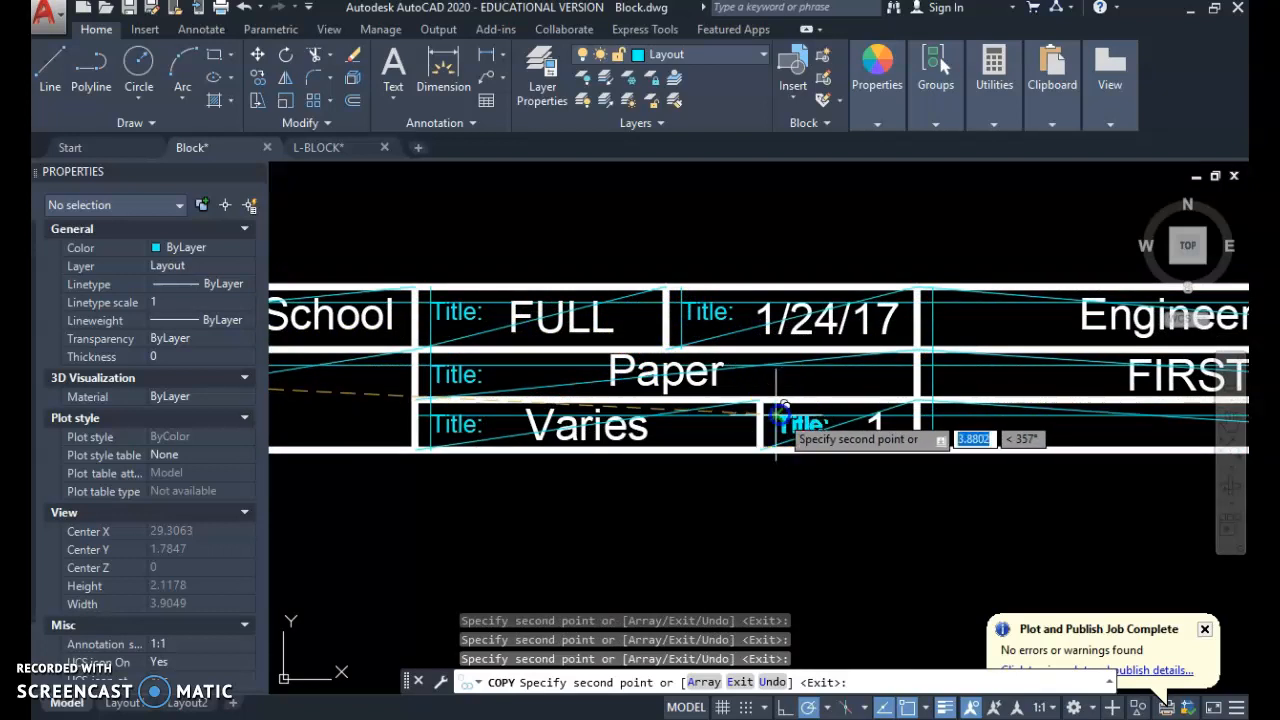
click(938, 358)
click(940, 408)
key(Escape)
Change the copied label beside FULL to "Scale:"
mouse_move(563, 506)
middle_down()
mouse_move(1128, 448)
mouse_move(1134, 474)
mouse_move(951, 480)
mouse_move(1157, 480)
middle_up()
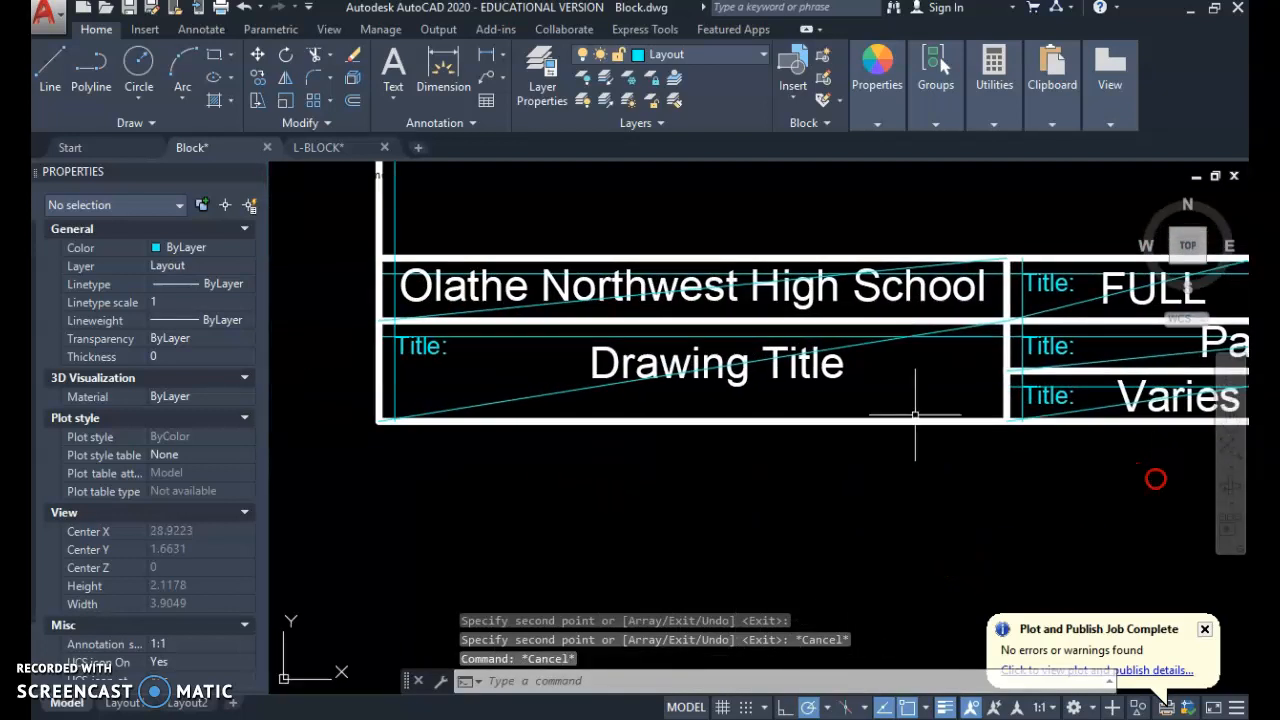
mouse_move(779, 390)
middle_down()
mouse_move(371, 408)
mouse_move(355, 423)
middle_up()
click(591, 318)
double_click(591, 318)
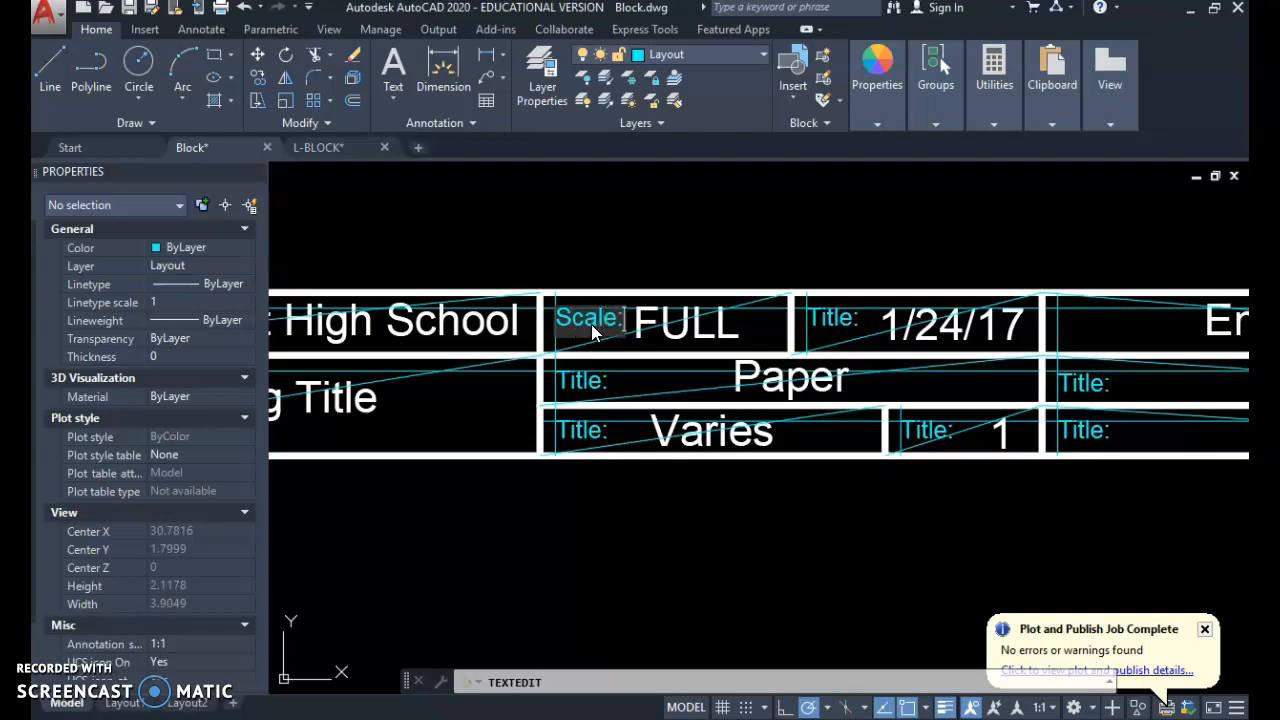
click(643, 380)
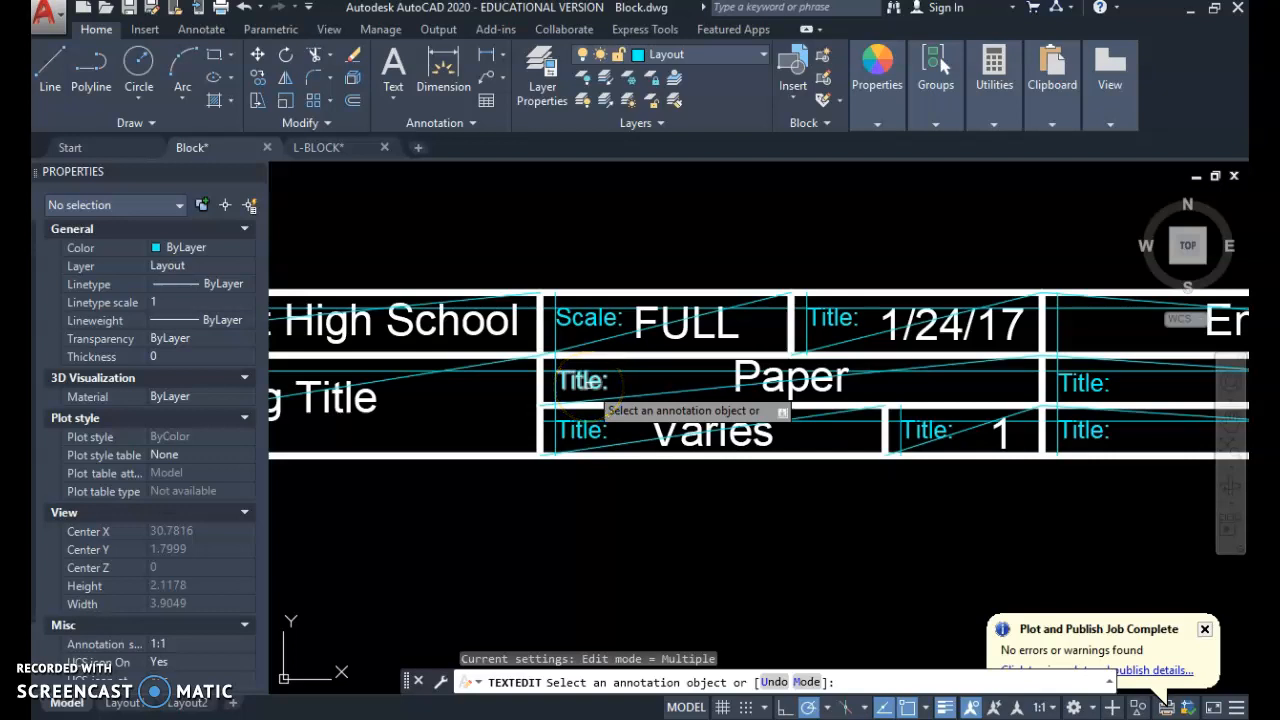
Change the copied label beside Paper to "Material:"
click(589, 385)
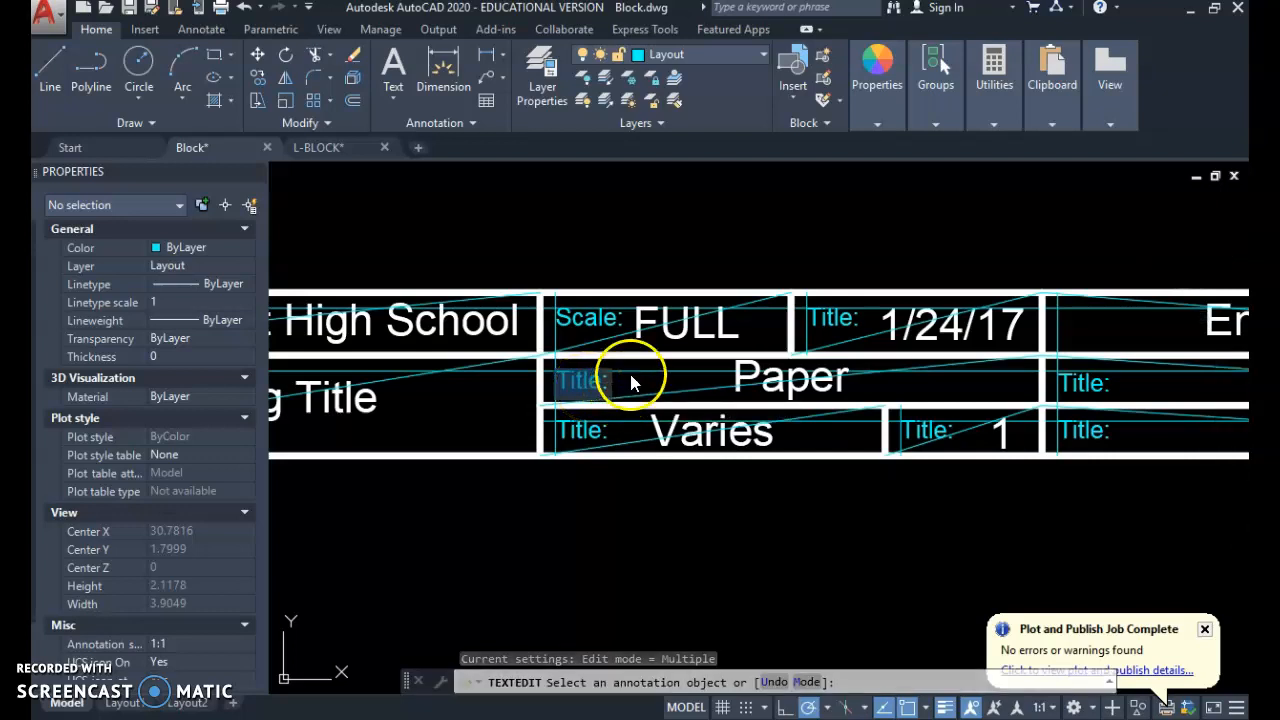
text(Ma)
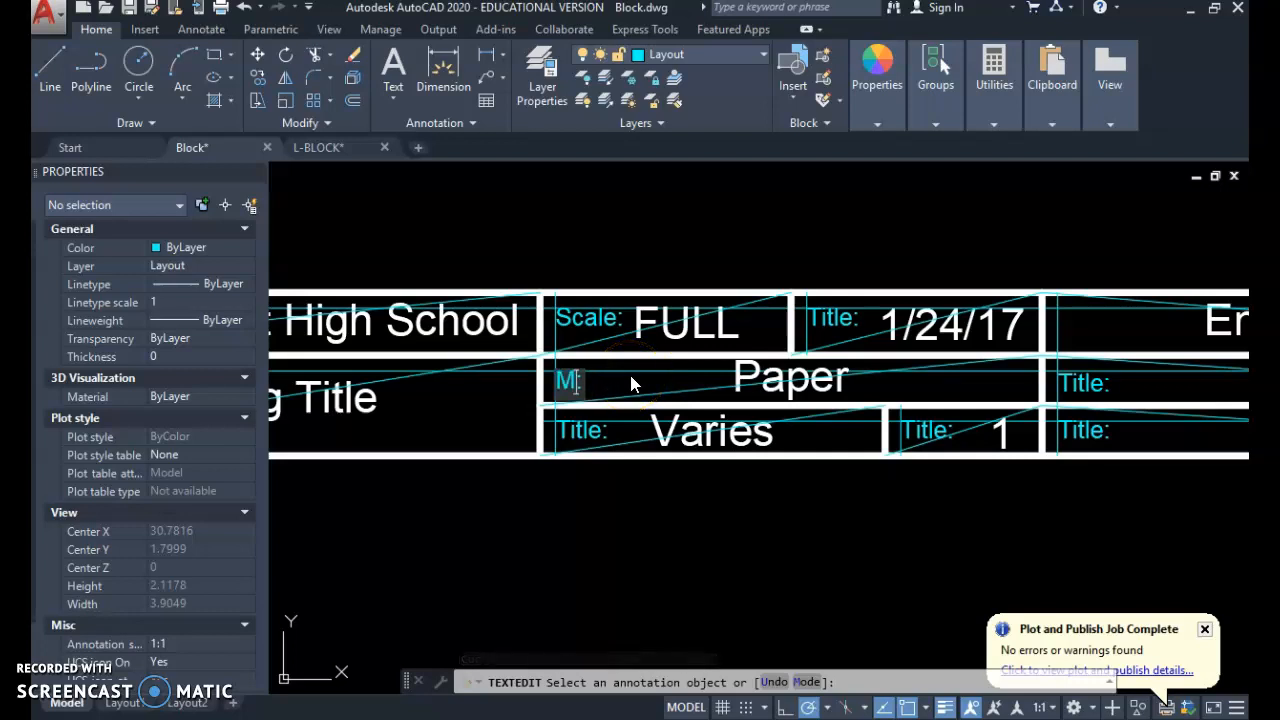
text(terial)
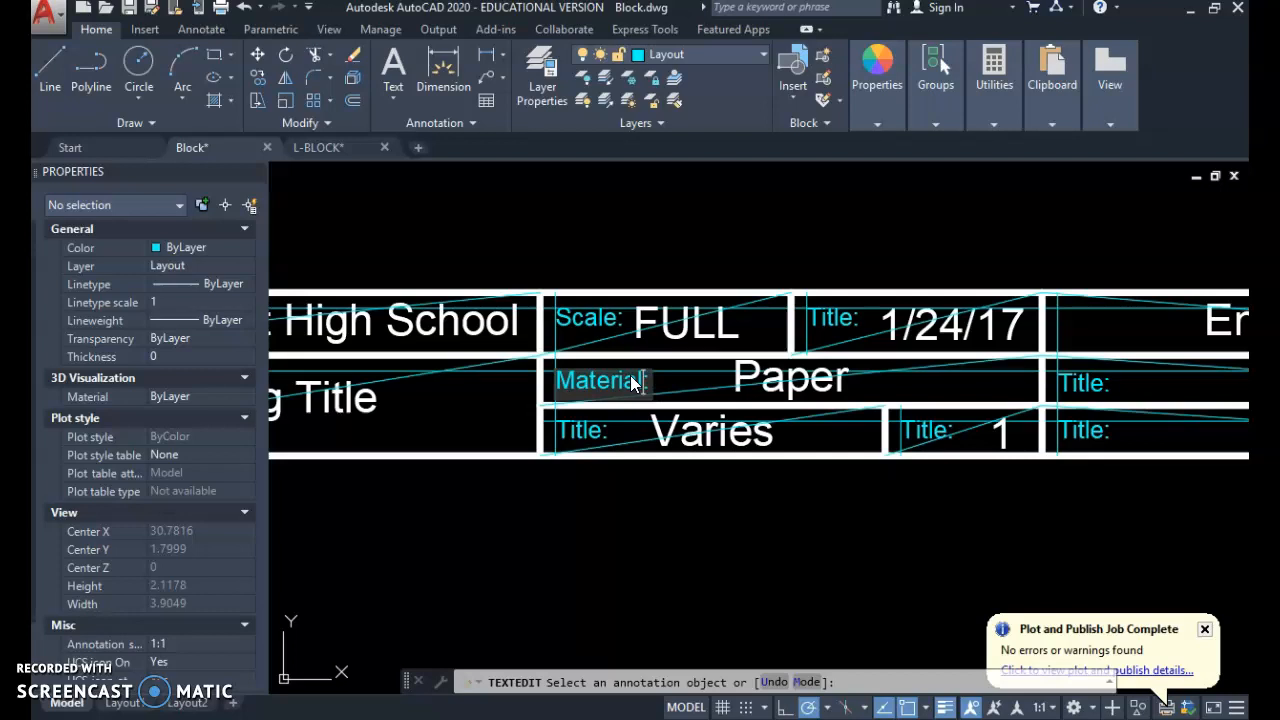
click(668, 468)
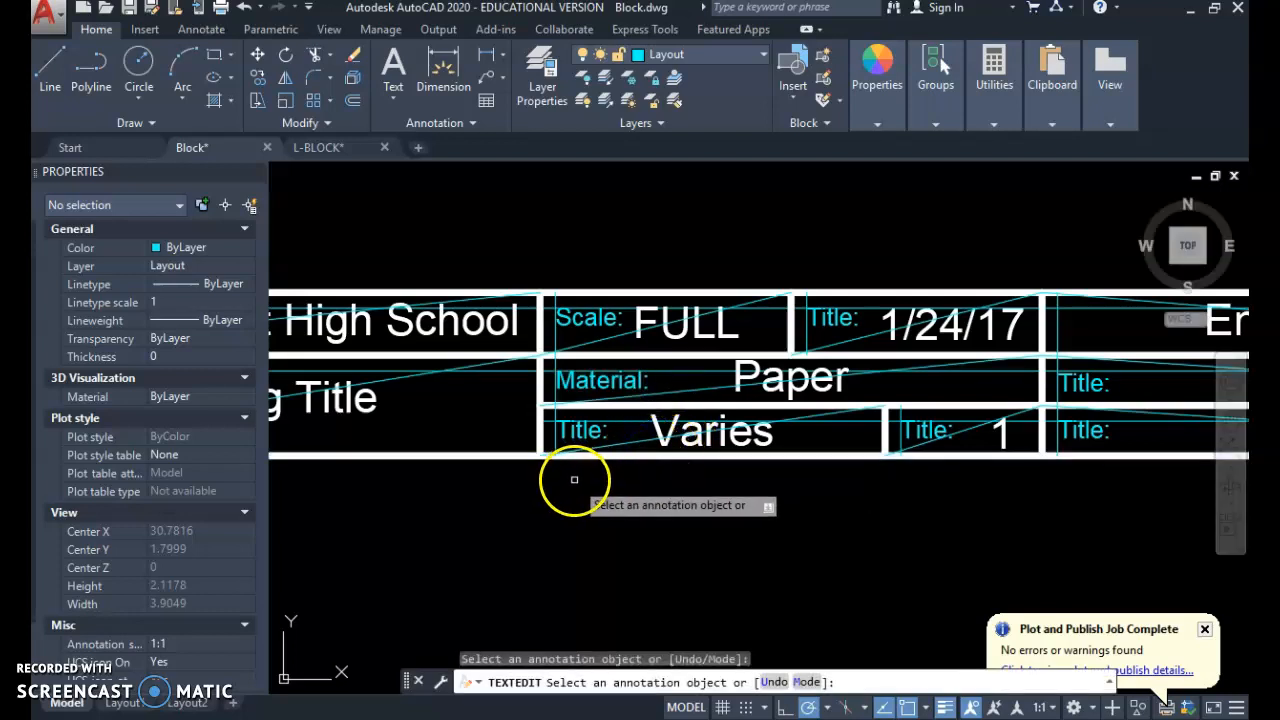
In the fully labelled copy of the title block, move the date text's middle point to the midpoint of its cell's diagonal
scroll(578, 482, down, 2)
middle_drag(433, 498, 1177, 480)
mouse_move(424, 472)
middle_down()
mouse_move(1163, 471)
mouse_move(1241, 448)
middle_up()
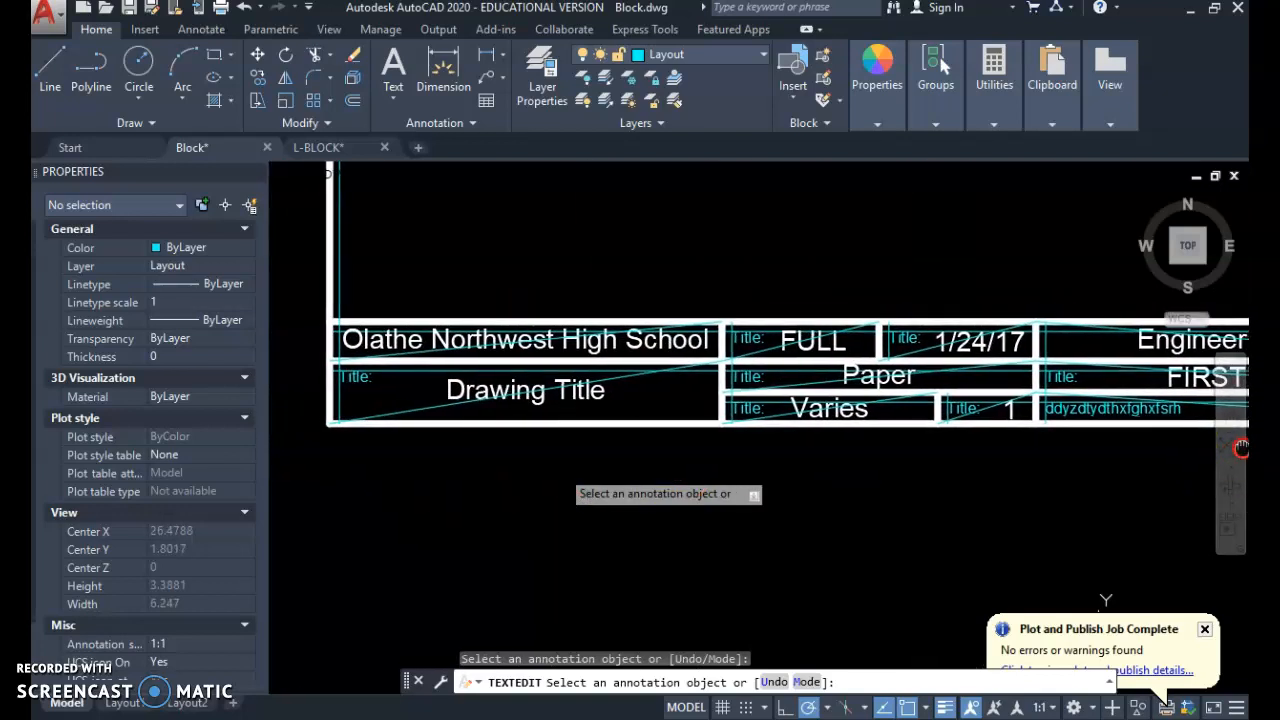
scroll(1034, 433, down, 4)
middle_drag(1035, 433, 450, 434)
middle_drag(817, 423, 645, 424)
scroll(645, 422, up, 8)
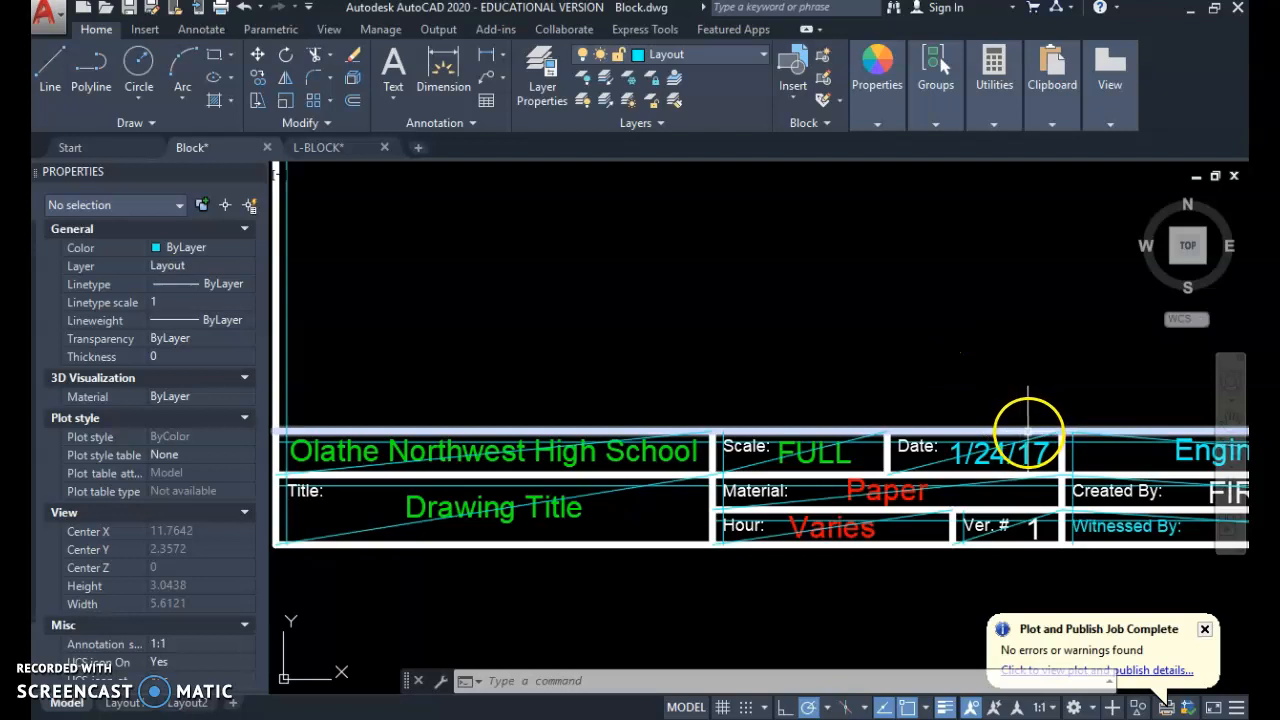
click(990, 455)
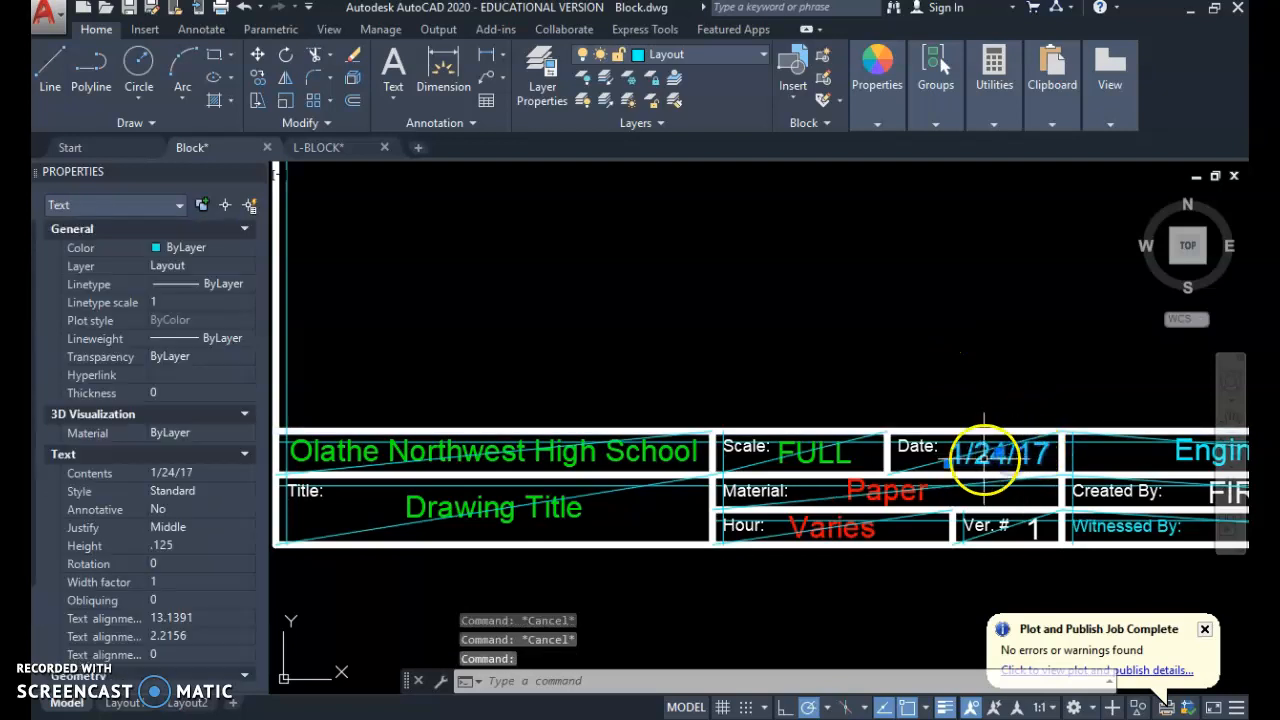
click(998, 455)
scroll(980, 452, up, 6)
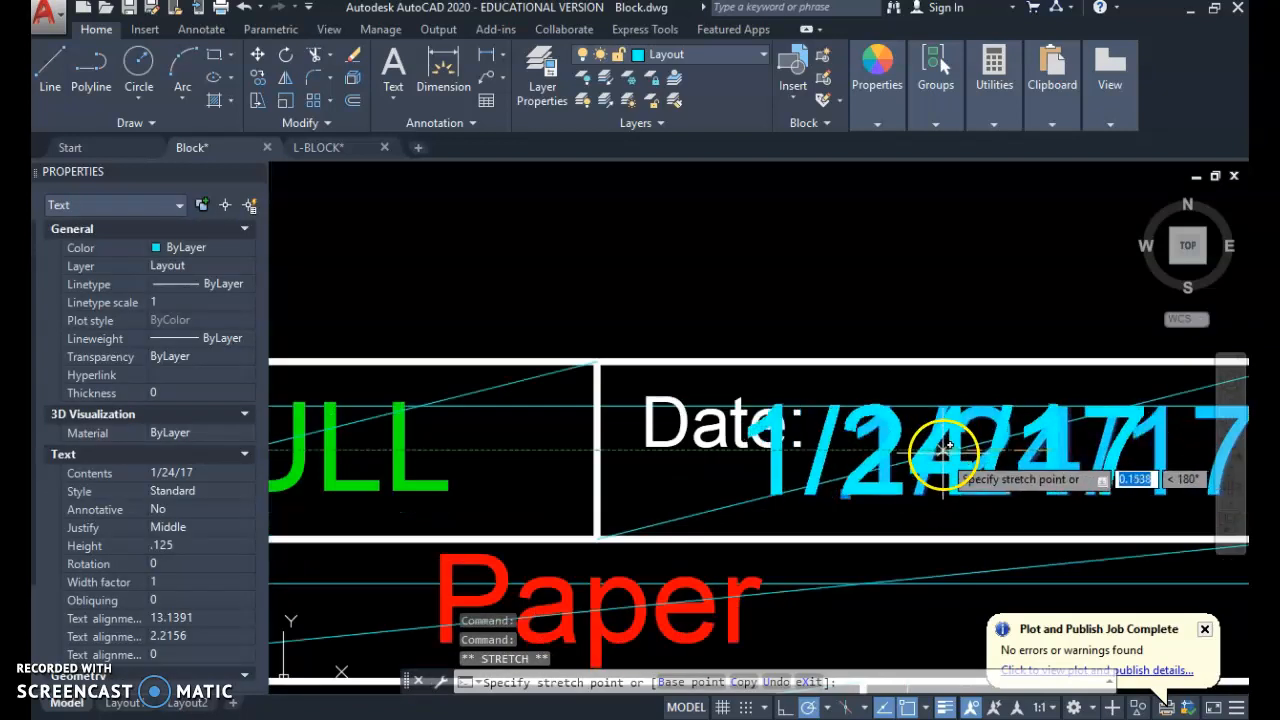
click(952, 452)
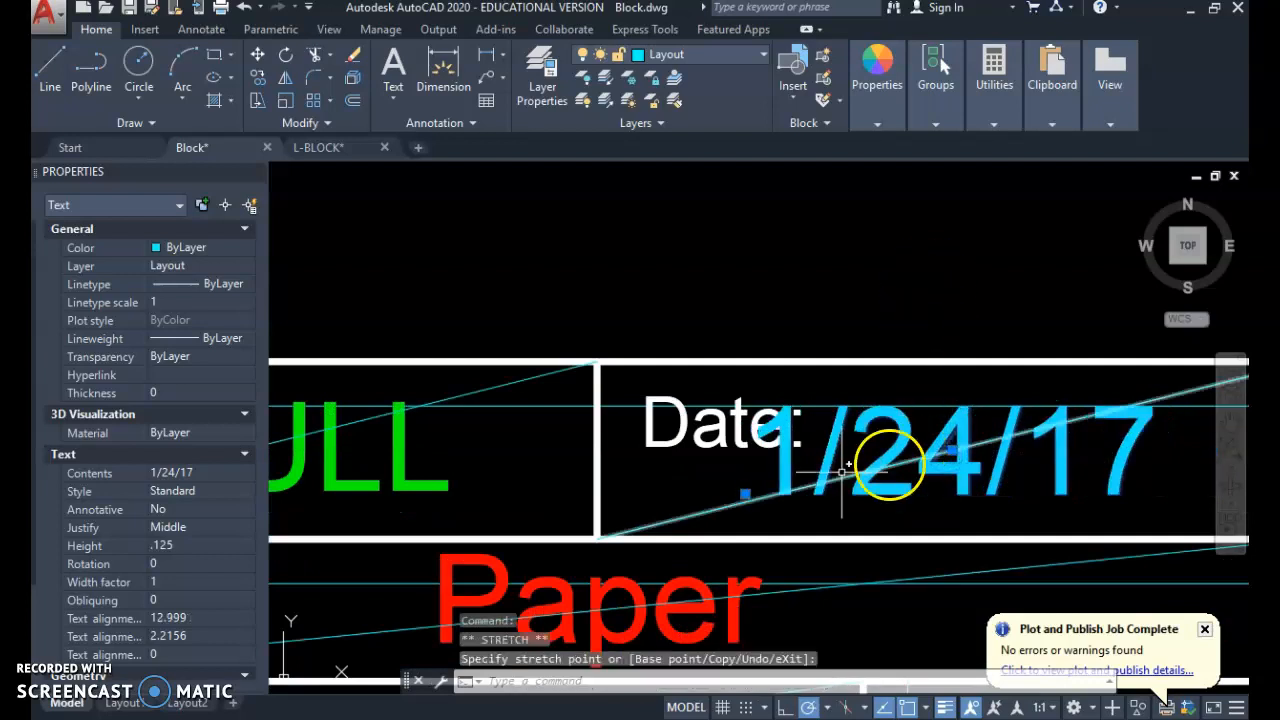
Move the date text horizontally to the right until it clears the Date: label
scroll(922, 470, down, 3)
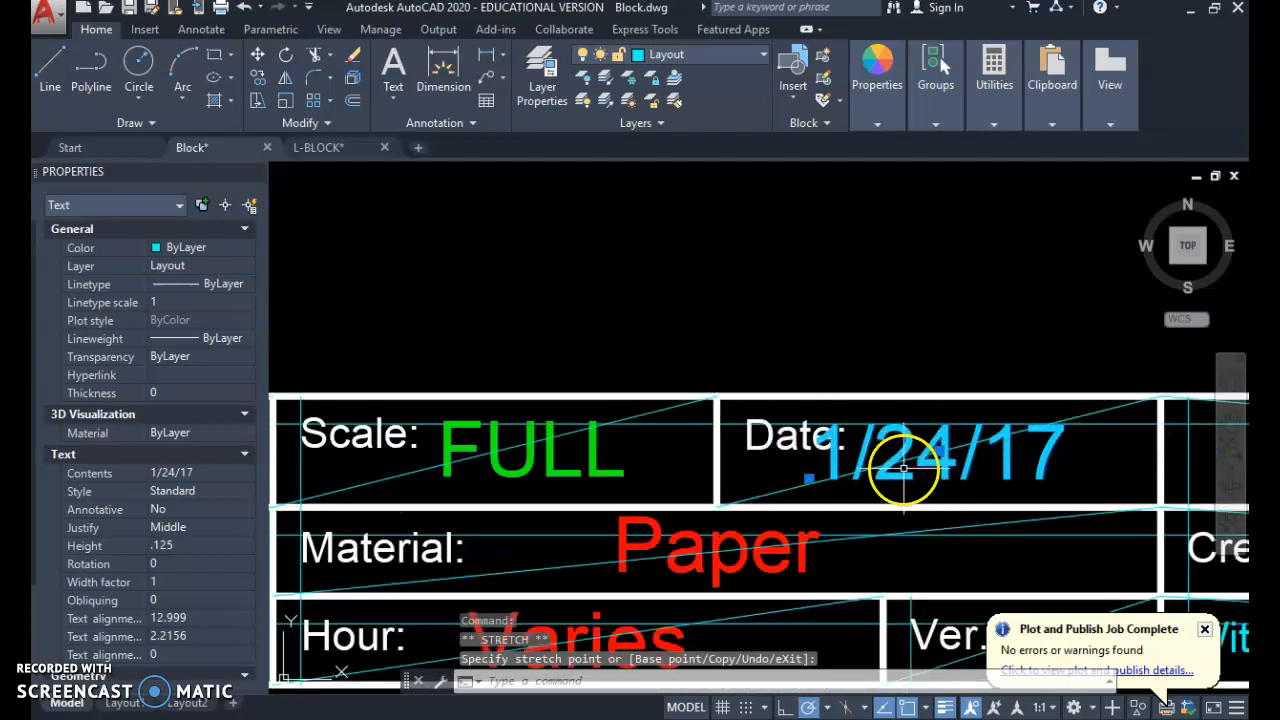
middle_drag(942, 494, 854, 471)
key(Escape)
text(m)
key(Return)
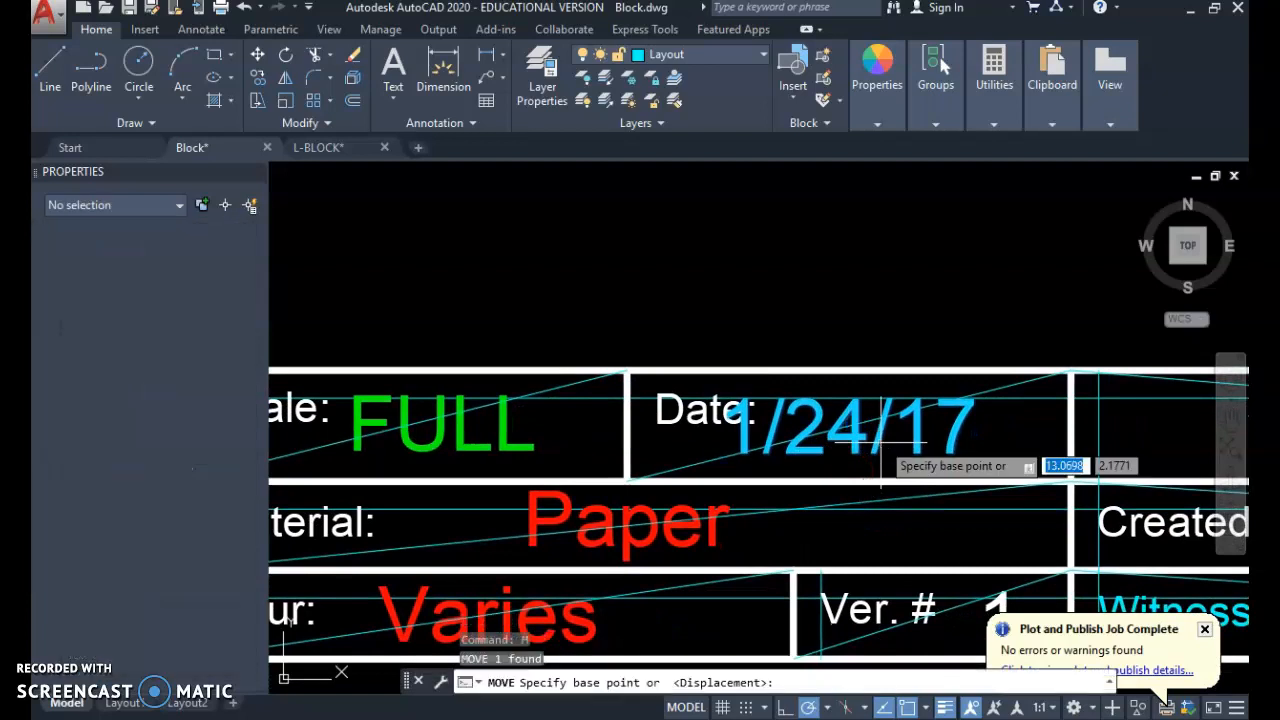
click(779, 294)
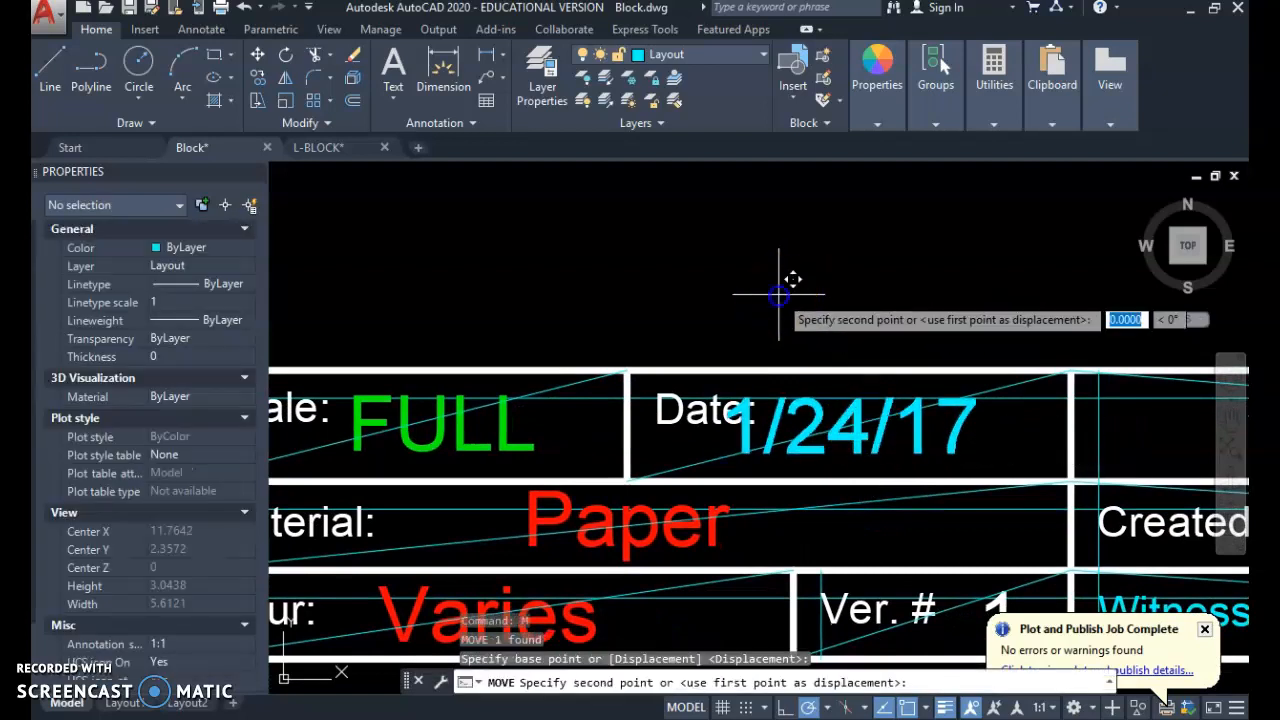
click(832, 294)
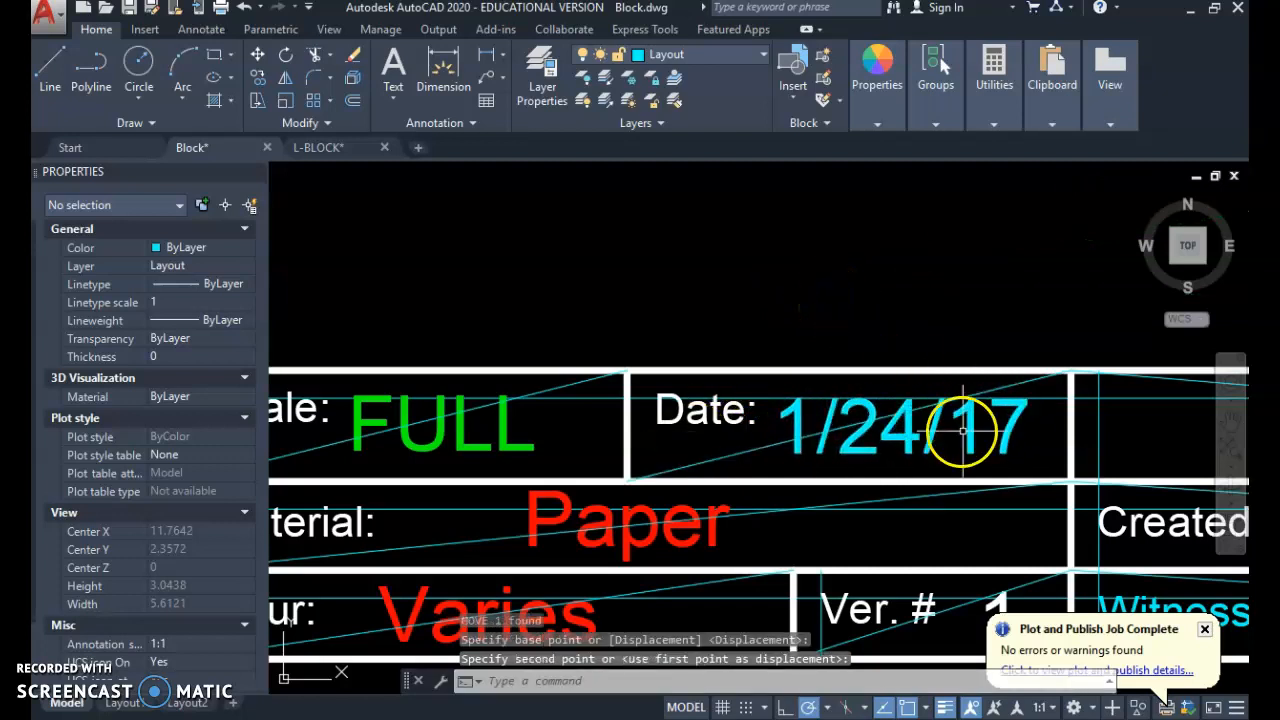
Move the number 1 in the Ver. # cell about 0.02 horizontally to the left
scroll(962, 430, down, 2)
middle_drag(1000, 480, 920, 271)
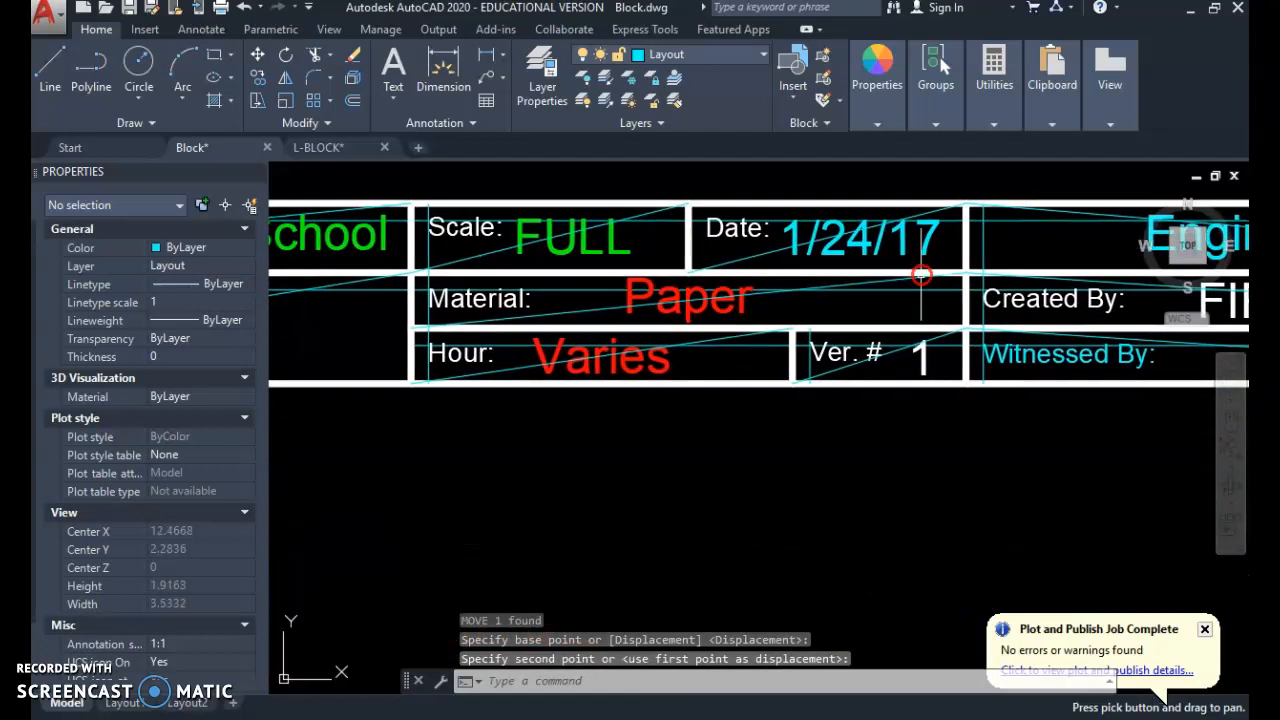
click(925, 362)
text(m)
key(Return)
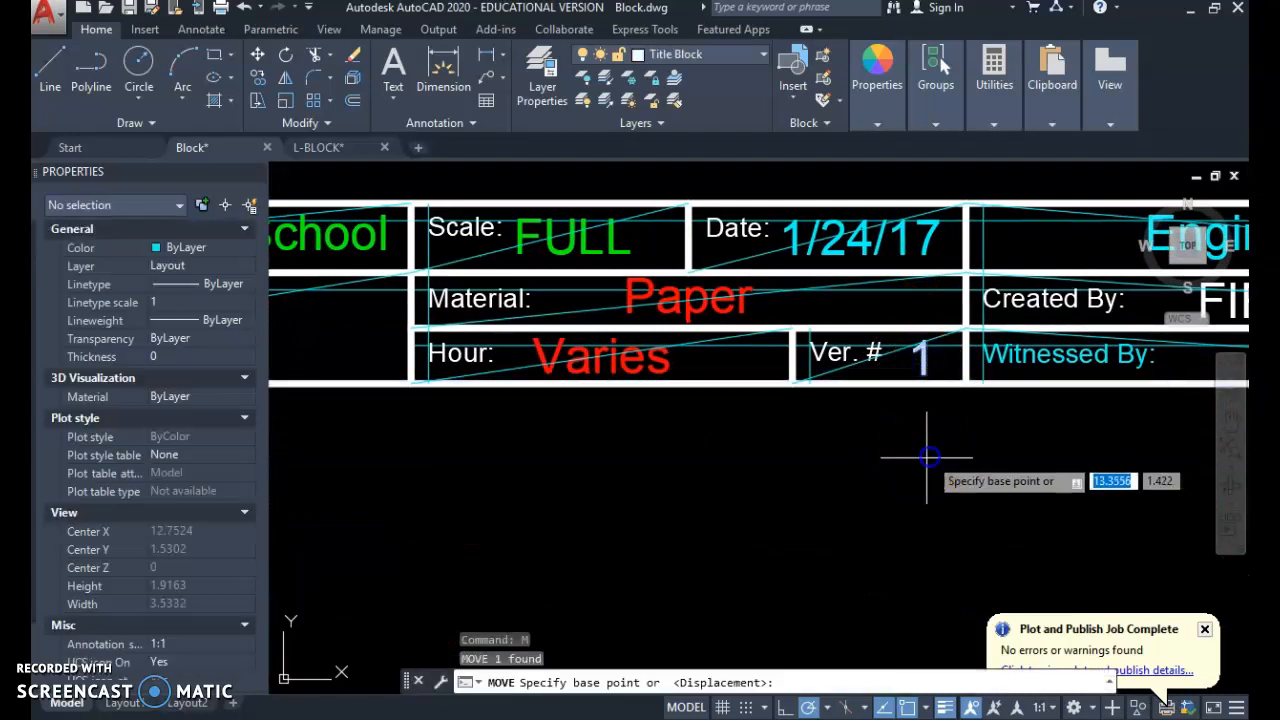
click(925, 452)
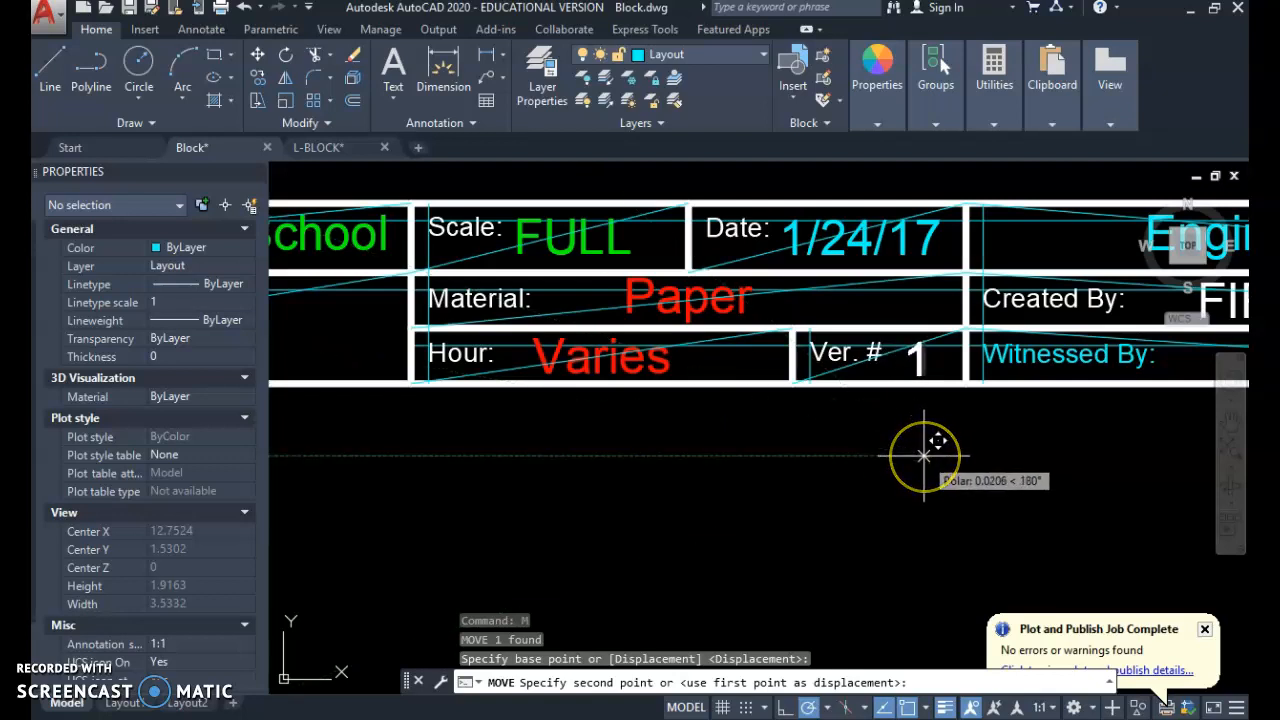
key(Escape)
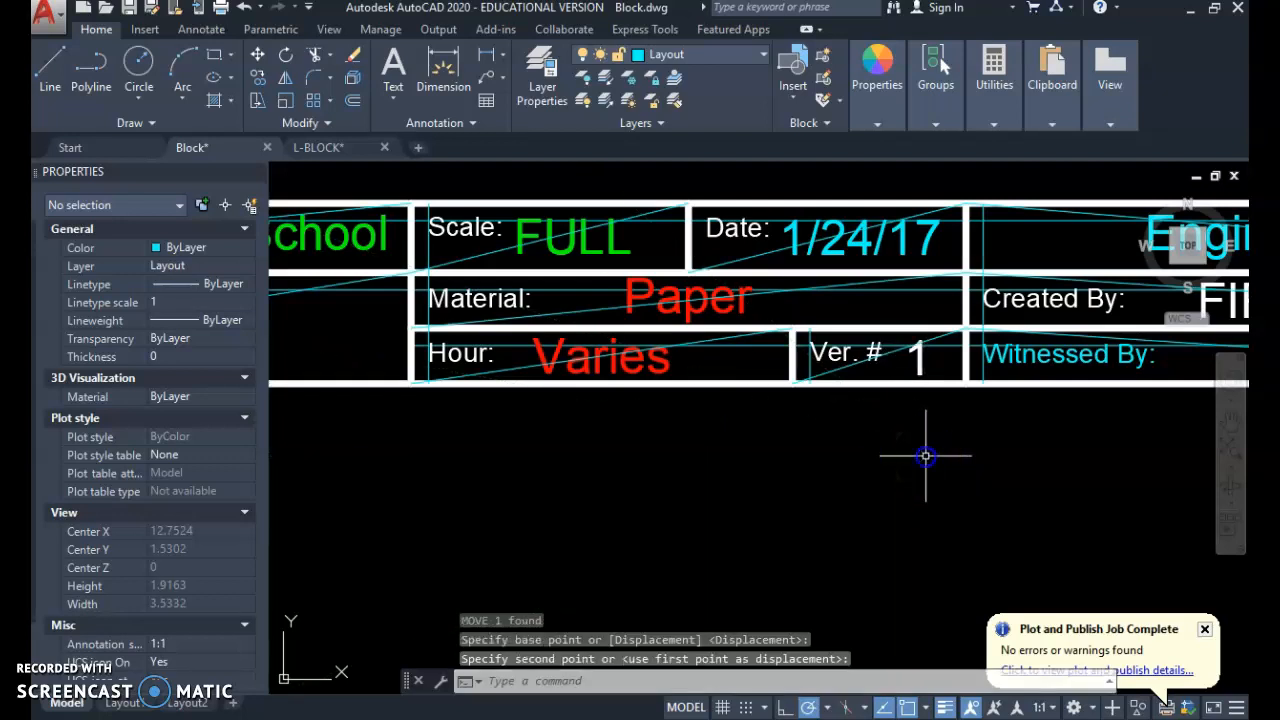
key(Escape)
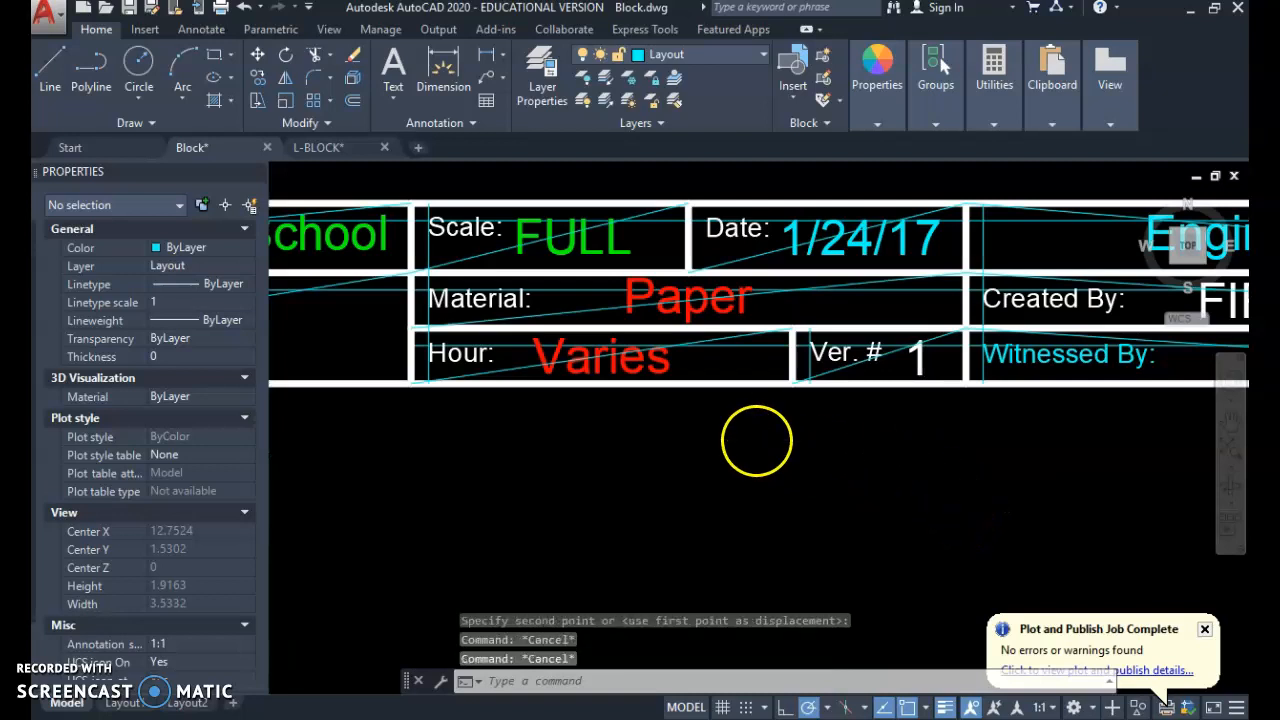
Undock the Properties palette from its place beside the drawing area and close it
scroll(757, 440, down, 4)
middle_drag(760, 443, 787, 459)
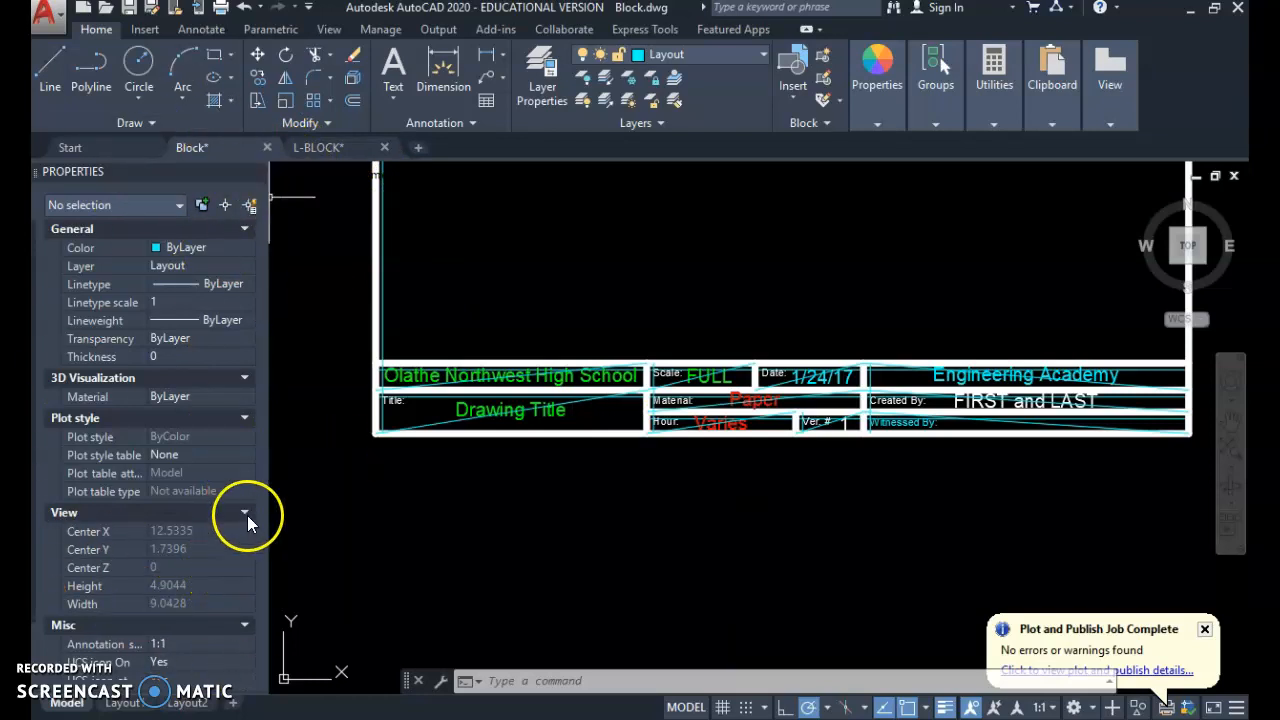
mouse_move(255, 173)
mouse_down()
mouse_move(229, 206)
mouse_move(306, 291)
mouse_move(309, 314)
mouse_up()
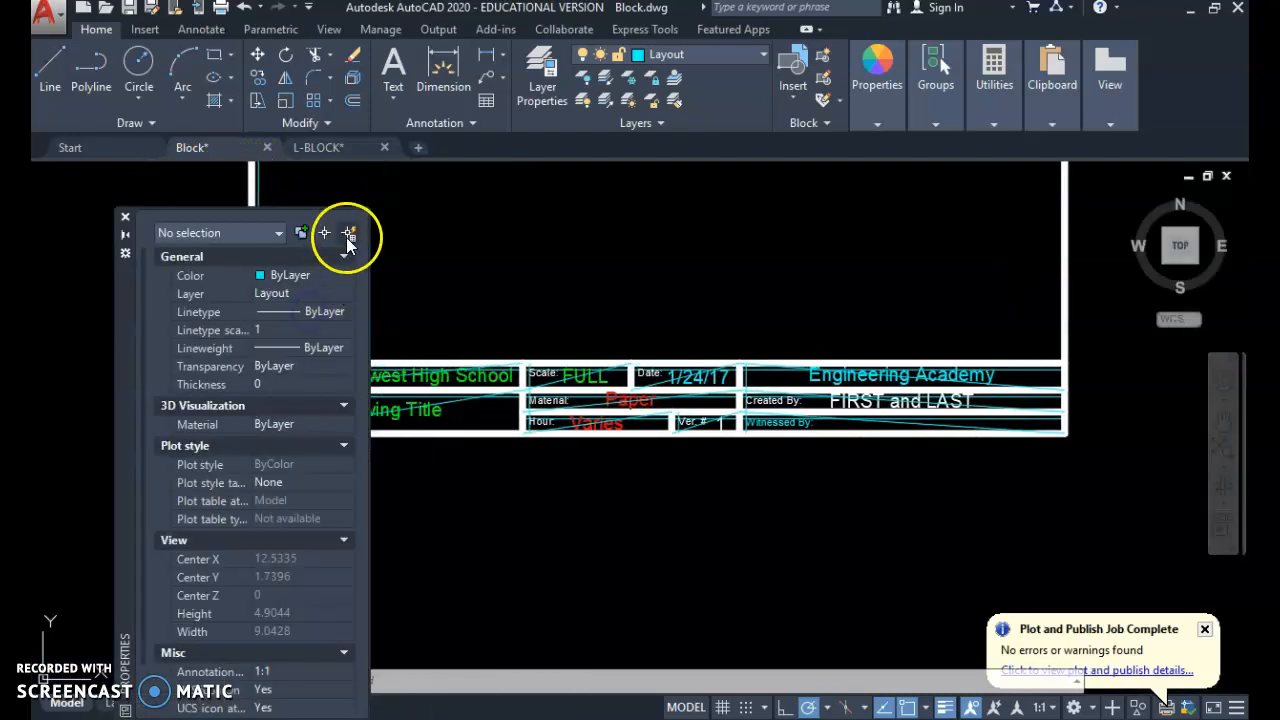
click(126, 216)
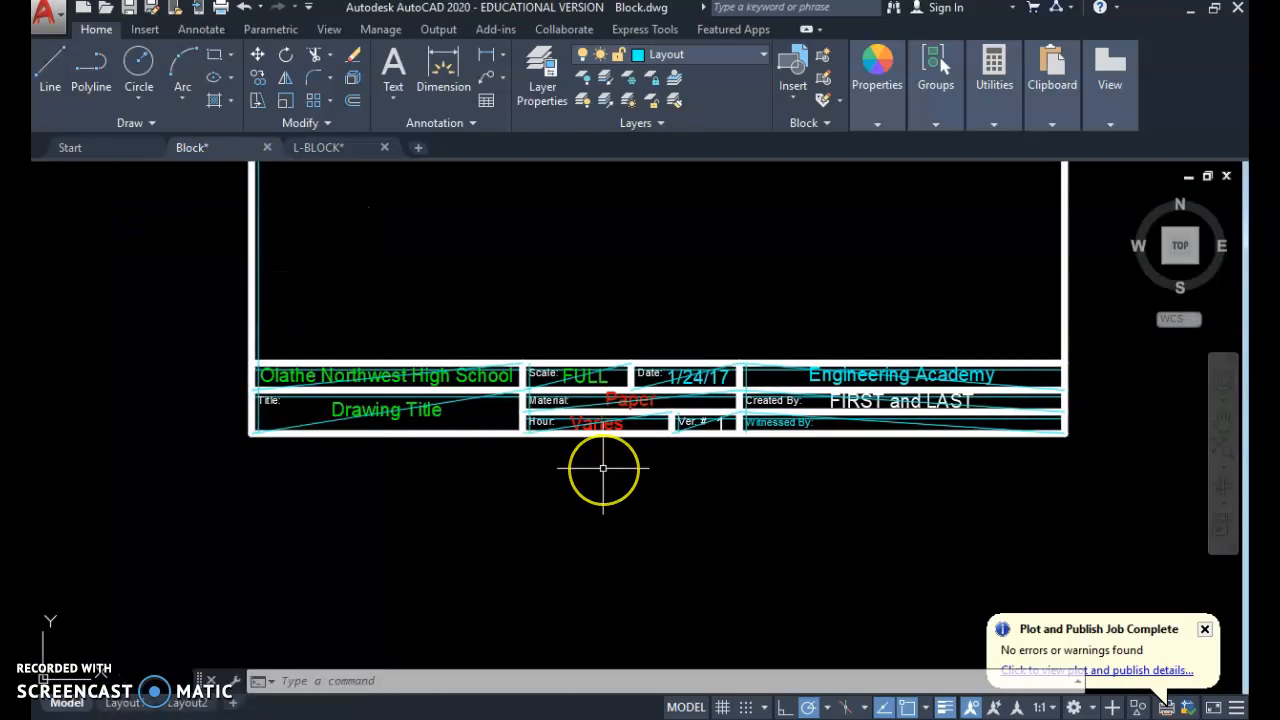
Reopen the Properties palette with the CH command, dock it beside the drawing area again and make it narrower
text(ch)
key(Return)
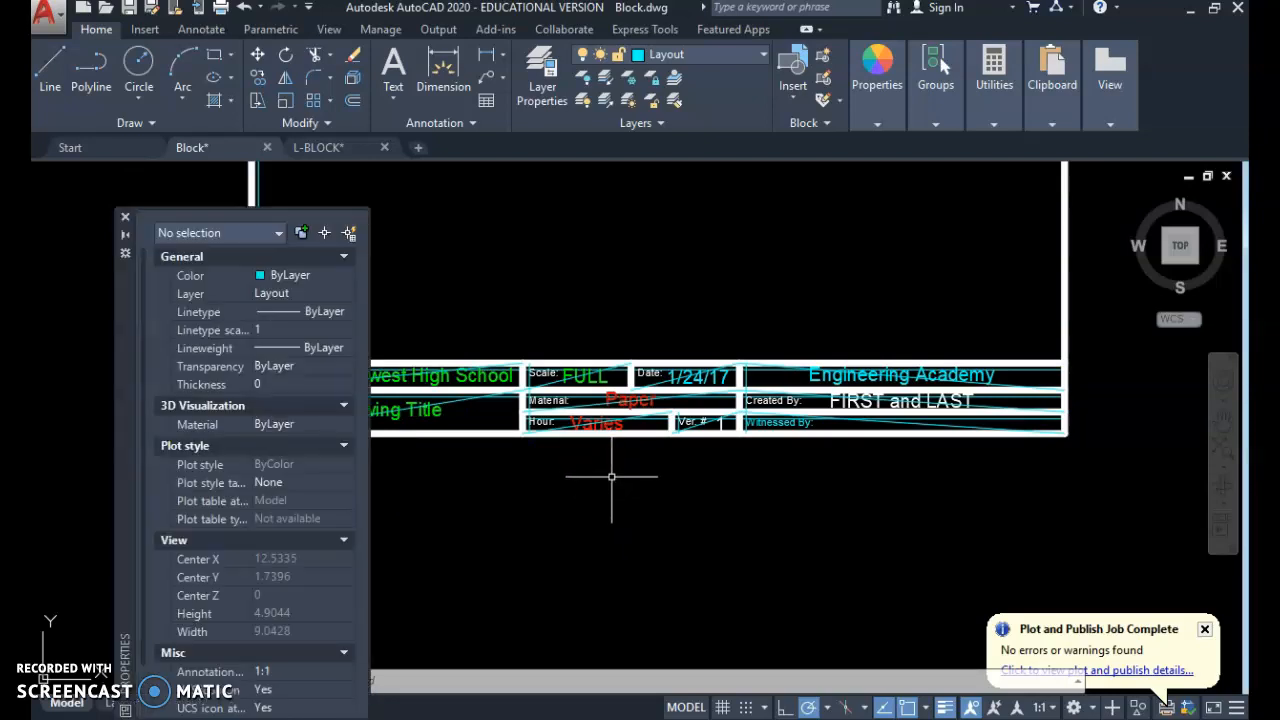
drag(118, 471, 420, 425)
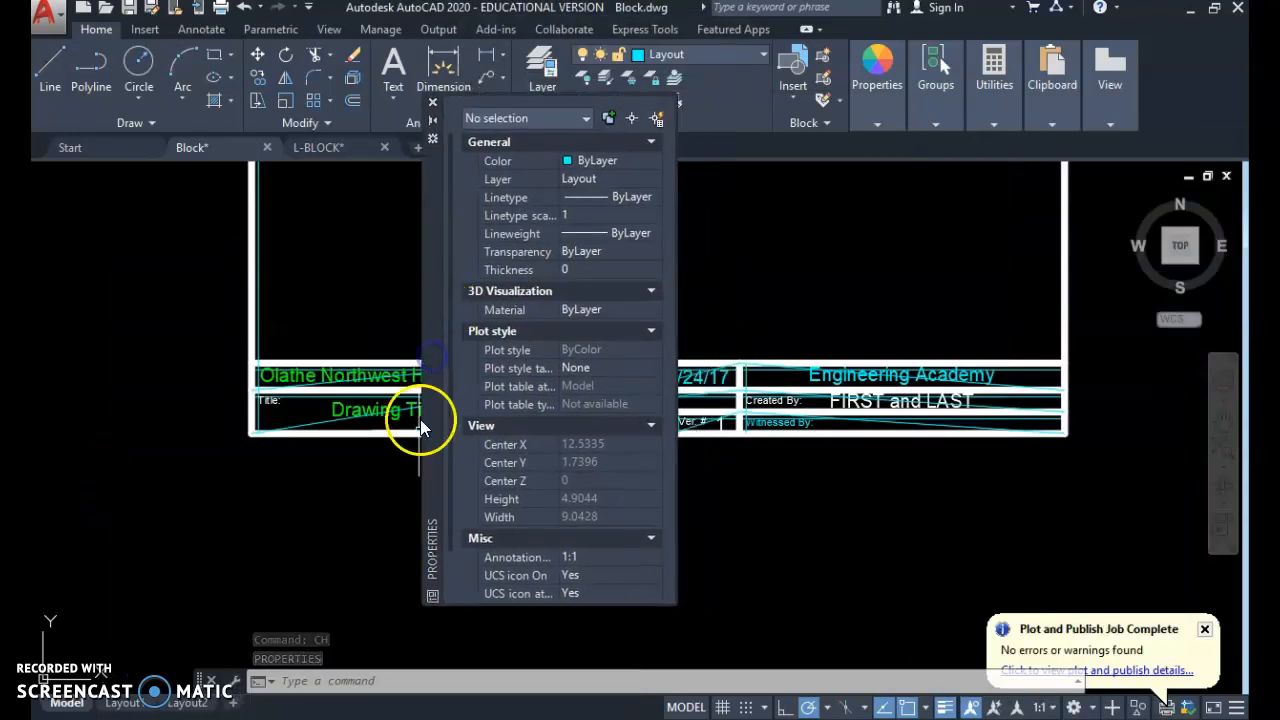
drag(436, 347, 40, 380)
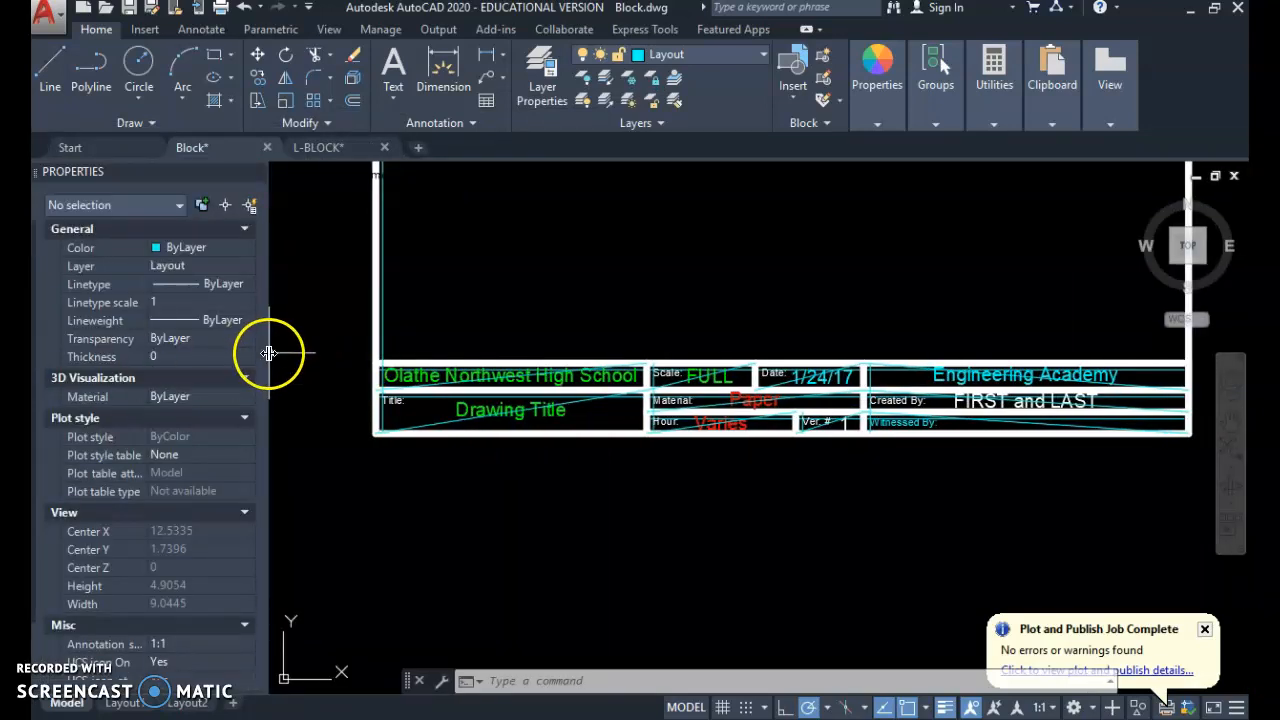
mouse_move(268, 358)
mouse_down()
mouse_move(246, 363)
mouse_move(345, 363)
mouse_move(229, 366)
mouse_up()
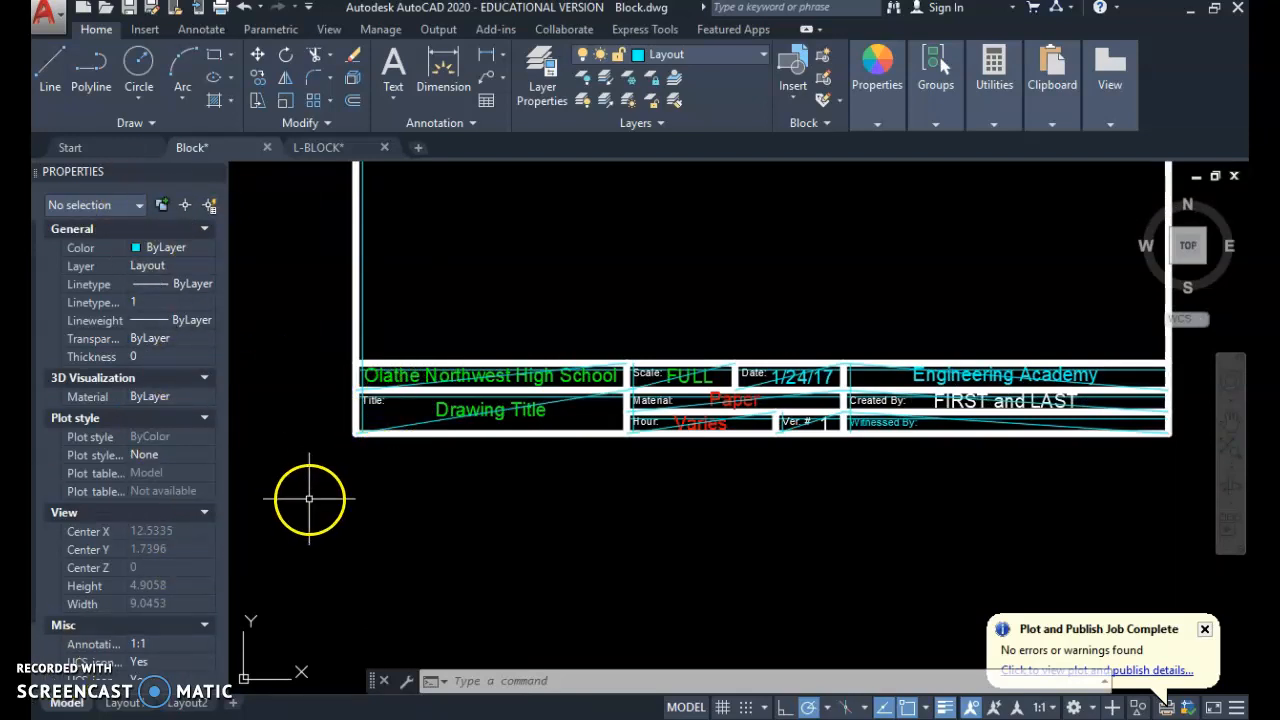
Examine the properties of the vertical guide line just inside the sheet's left border, leaving nothing selected
middle_drag(396, 311, 432, 386)
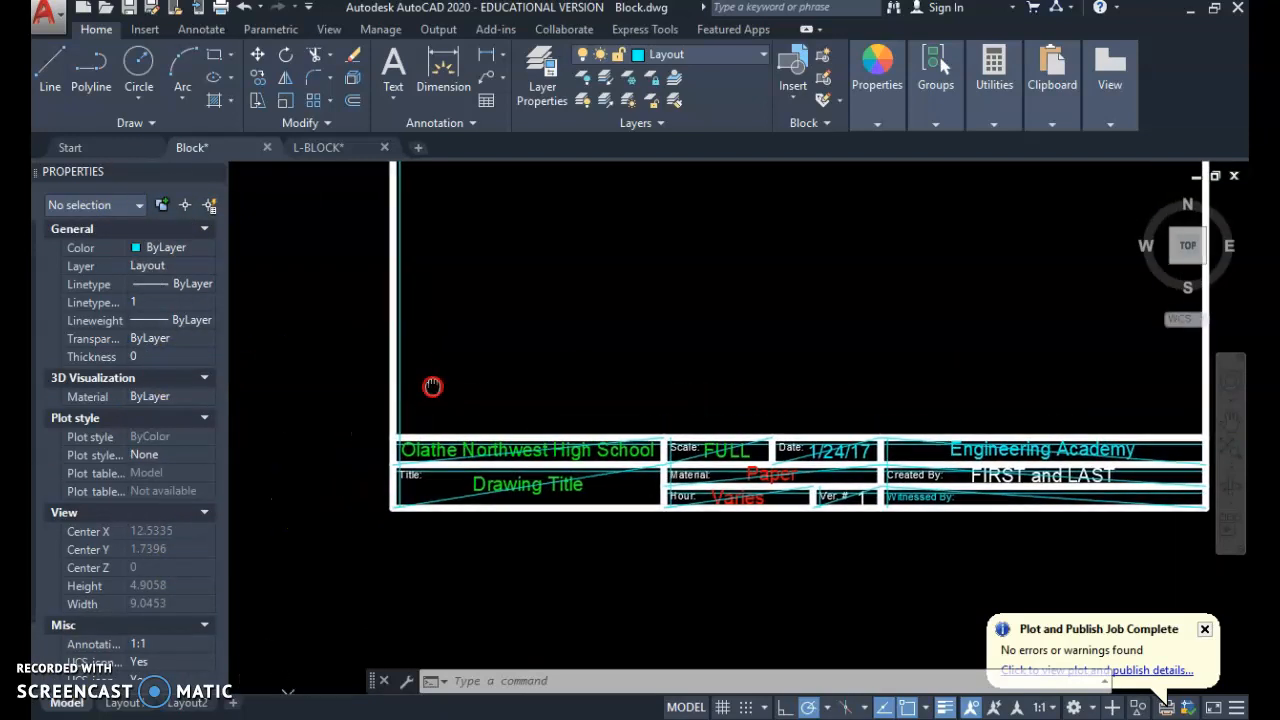
scroll(390, 331, up, 2)
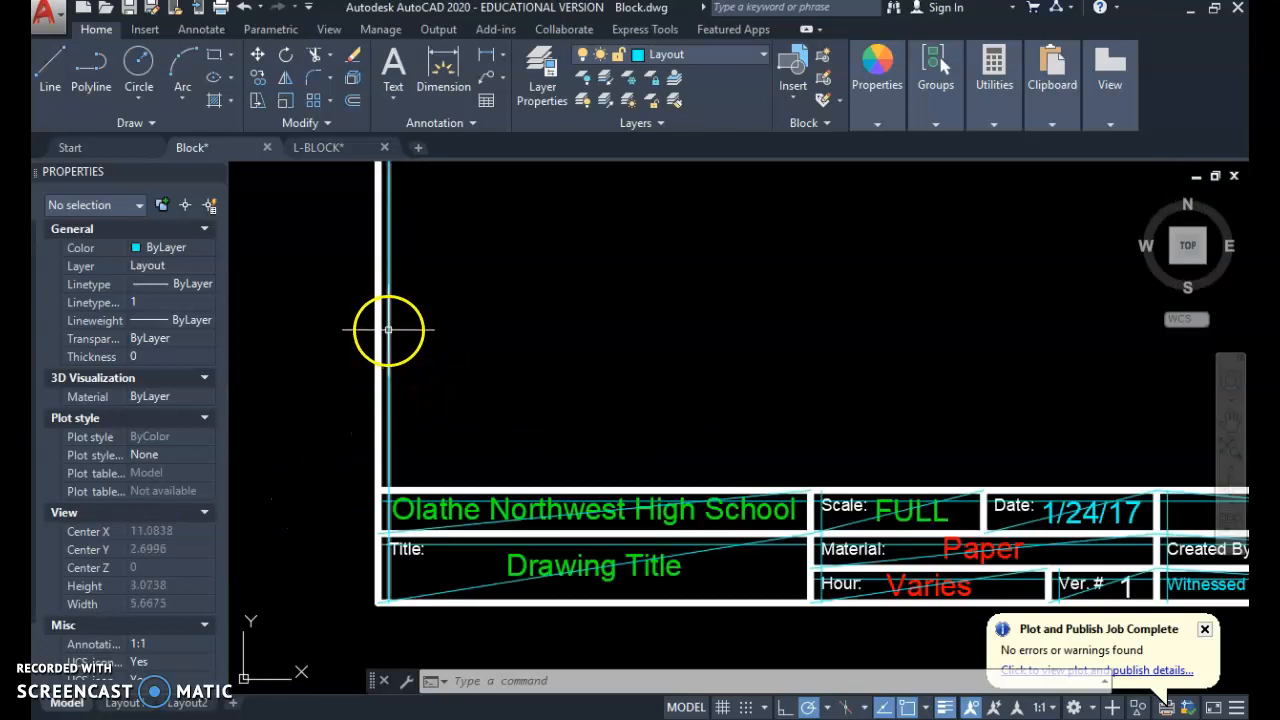
click(388, 329)
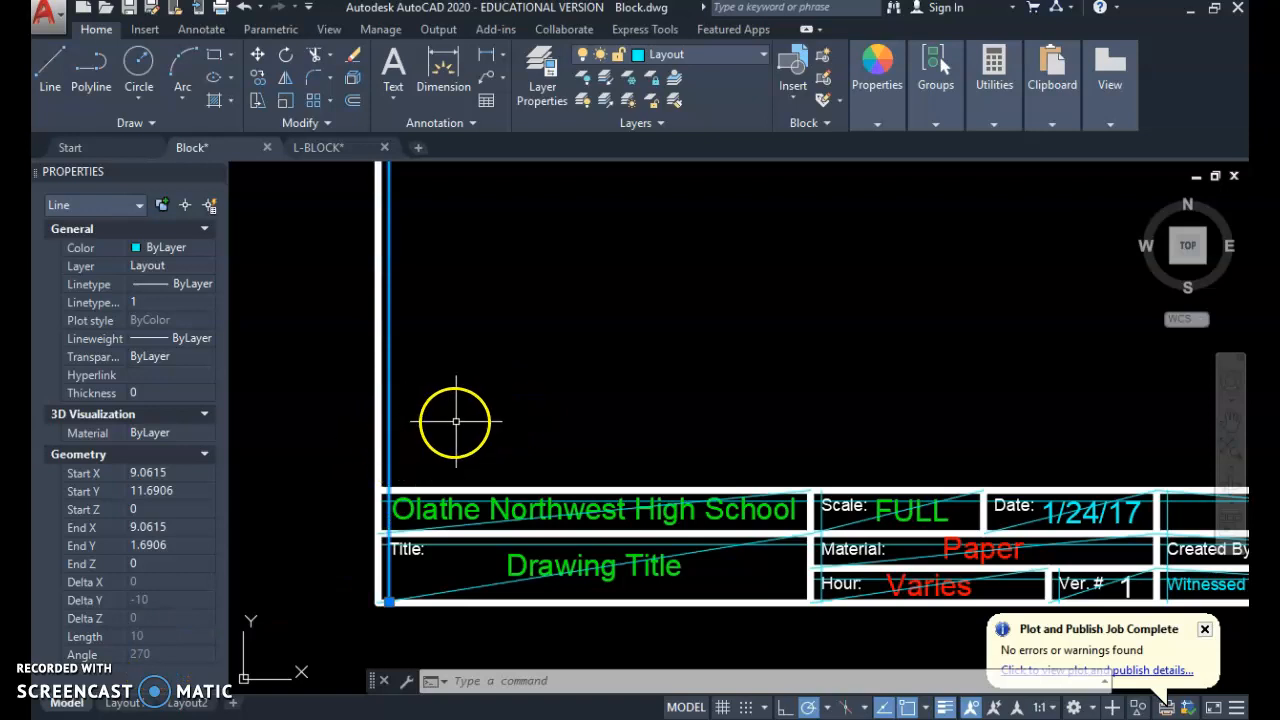
key(Escape)
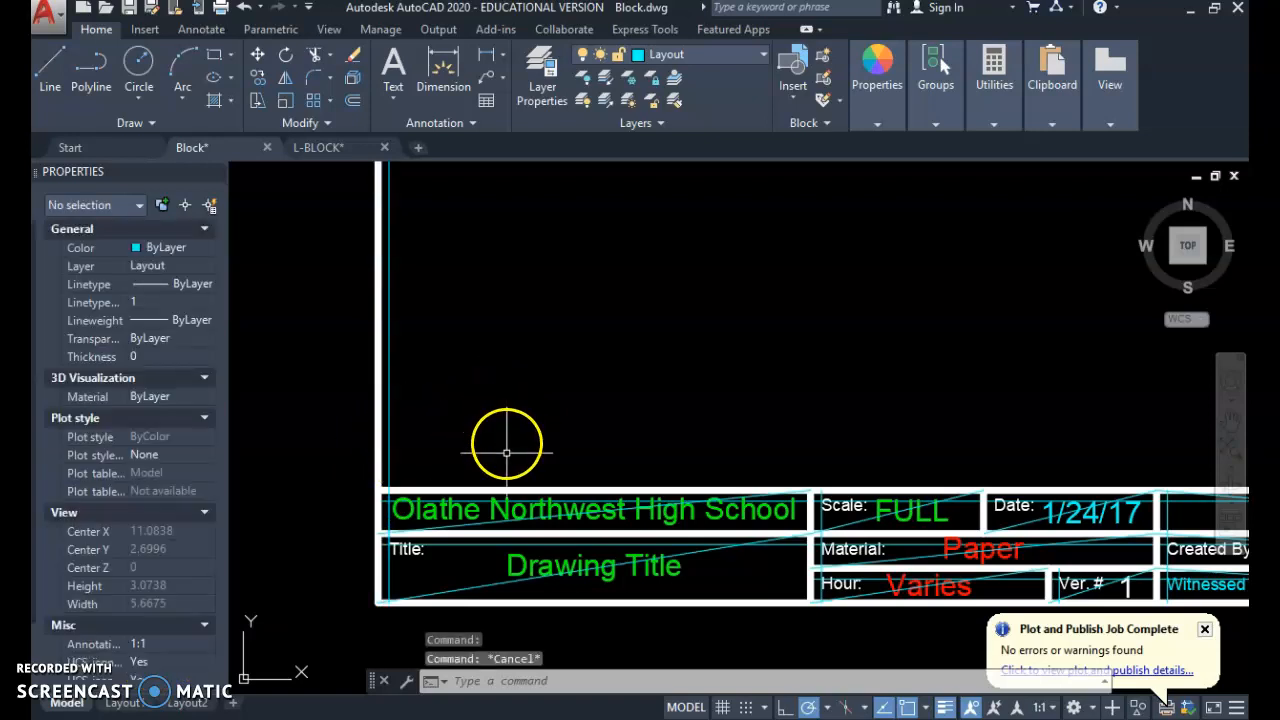
Try Top left justification on the Olathe Northwest High School text and set it back to Middle
click(474, 515)
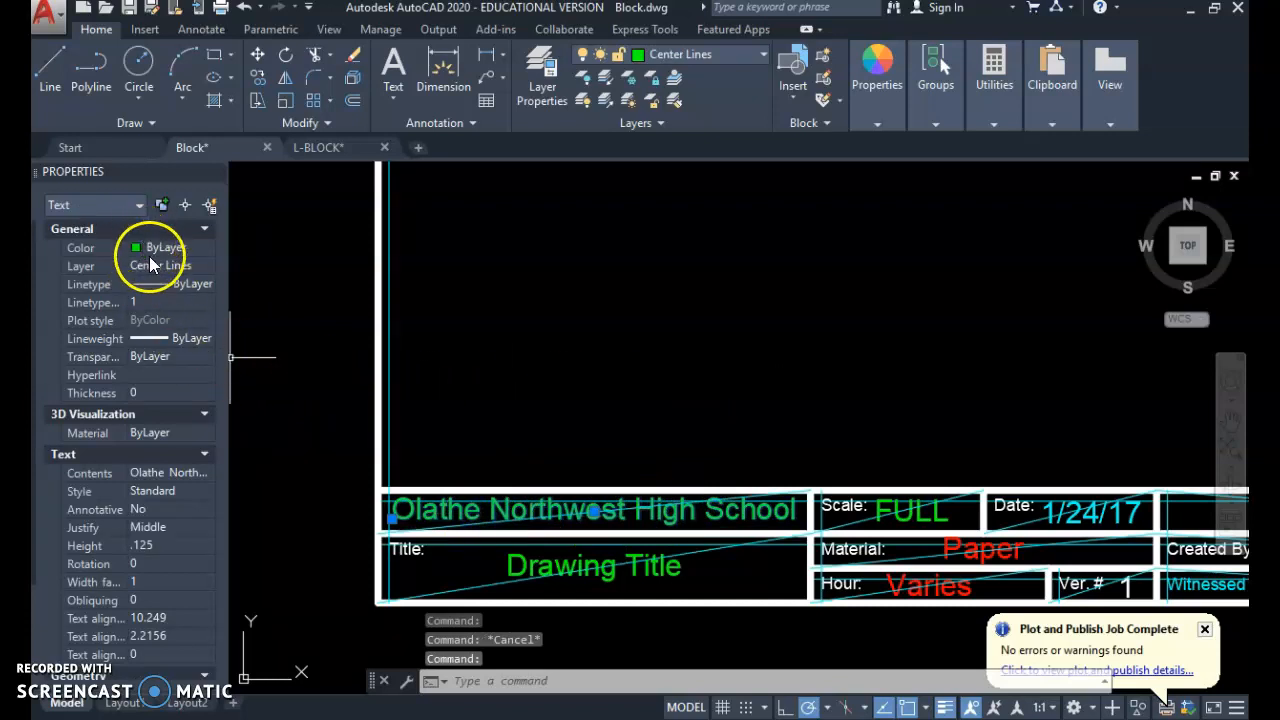
click(168, 527)
click(206, 528)
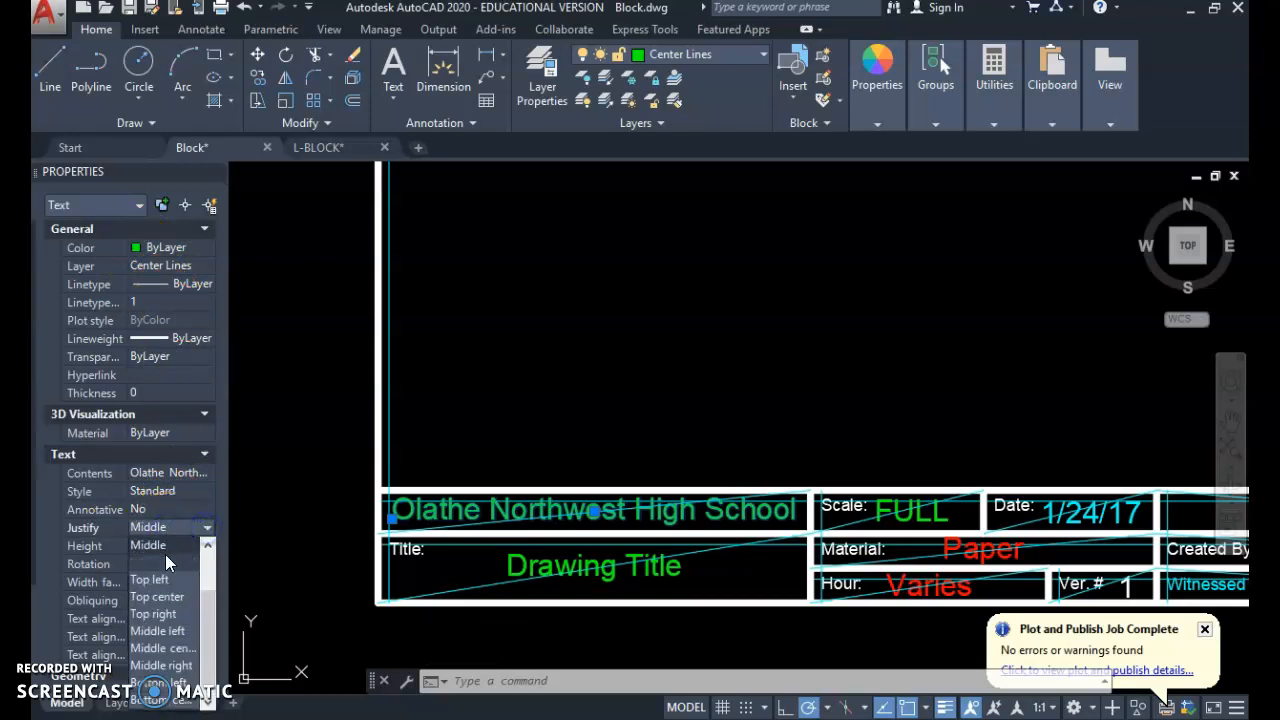
click(148, 580)
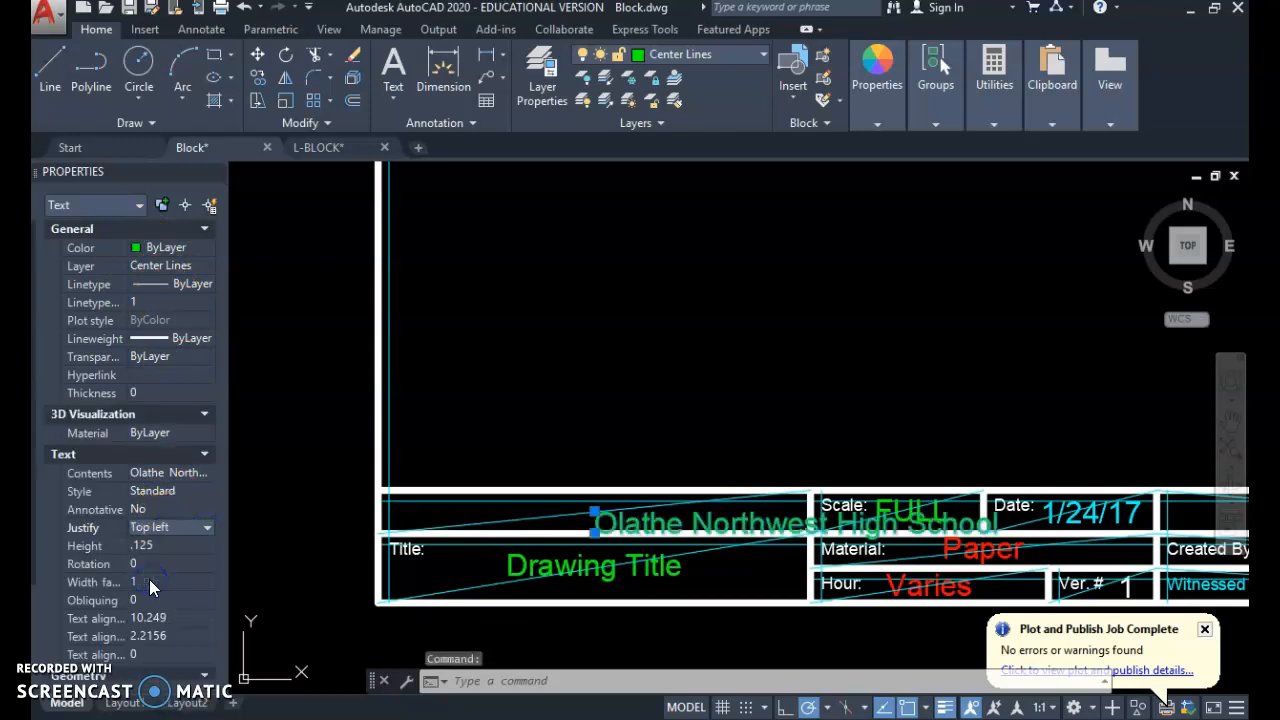
click(198, 525)
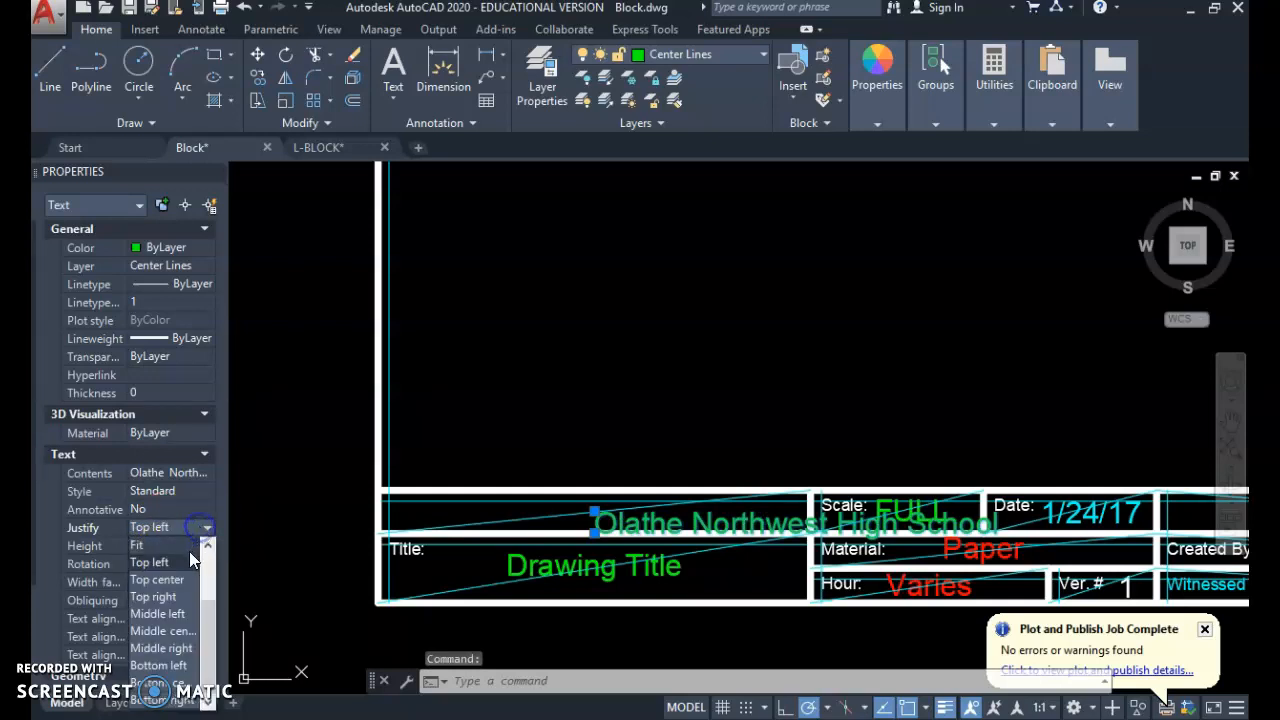
scroll(180, 610, up, 2)
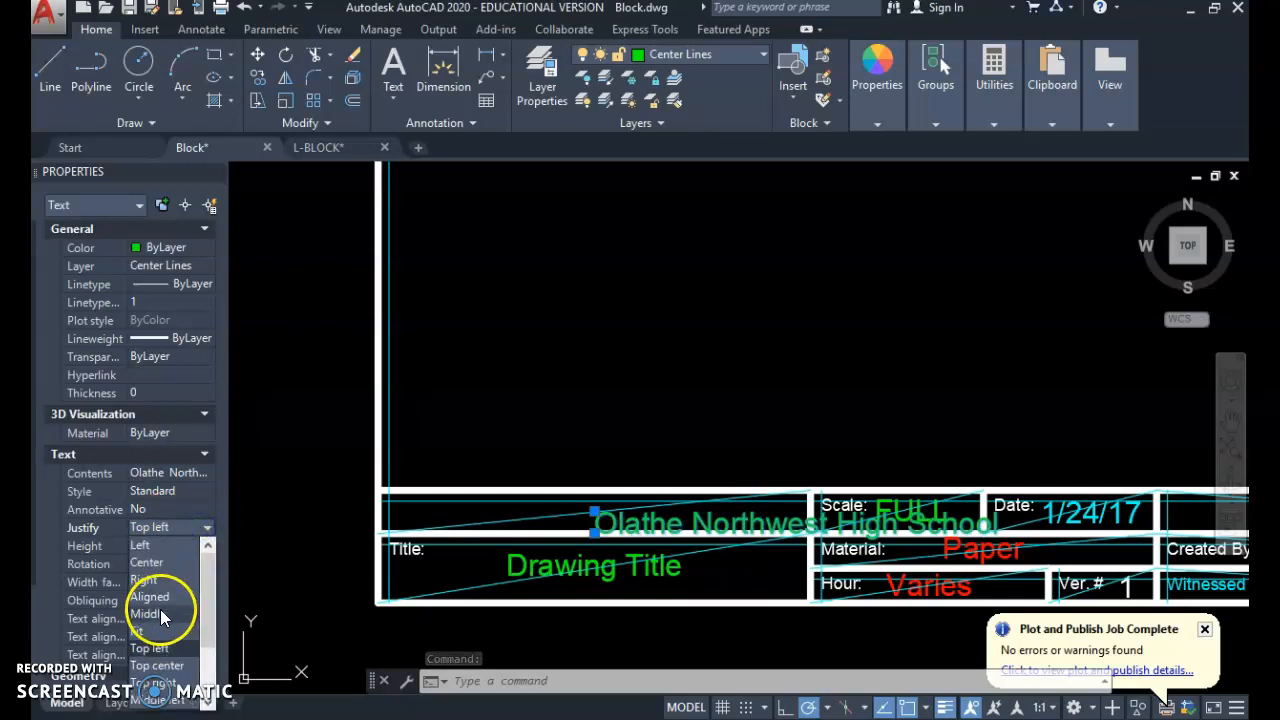
click(160, 609)
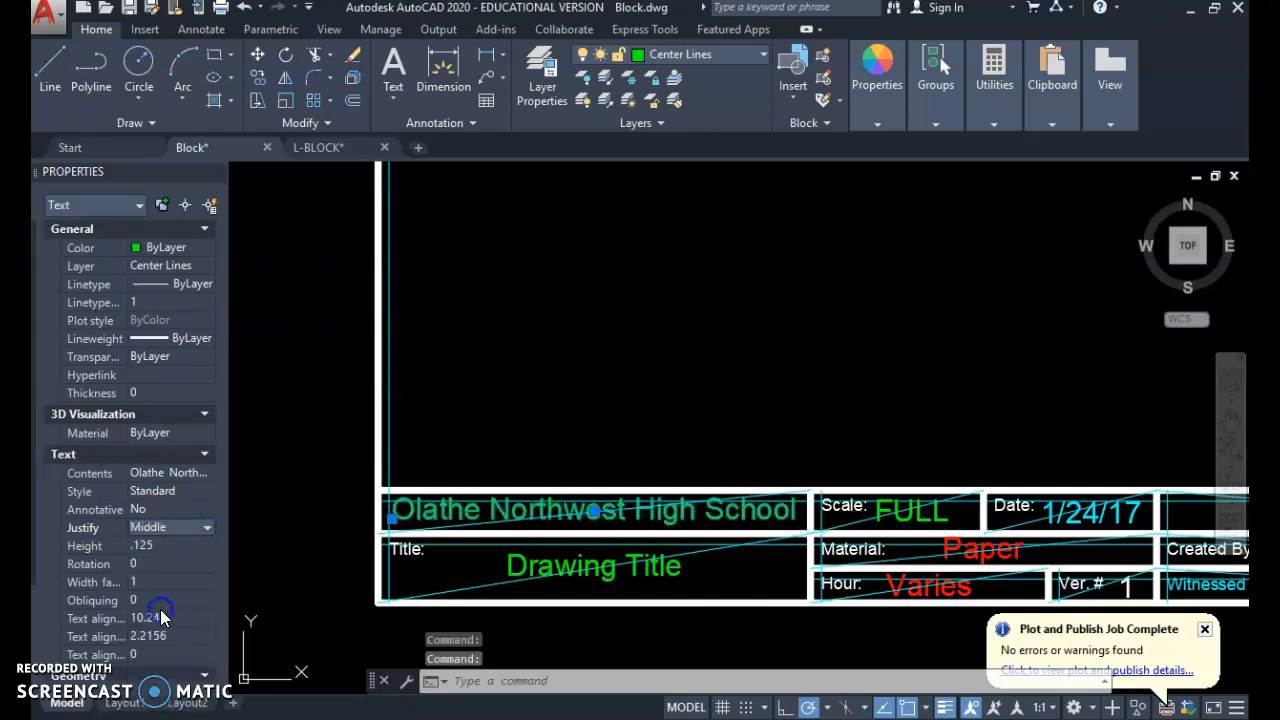
Try a height of 5 on the Olathe Northwest High School text, restore it to .125 and clear the selection
click(160, 545)
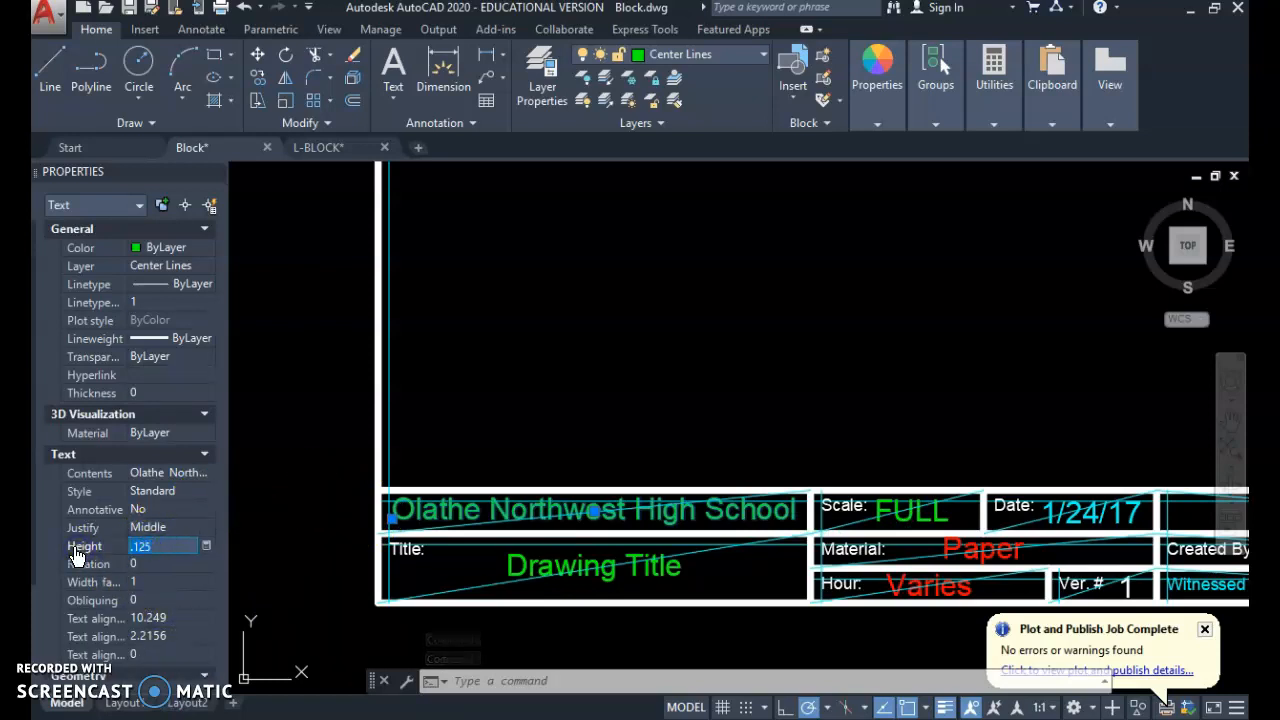
text(5)
key(Tab)
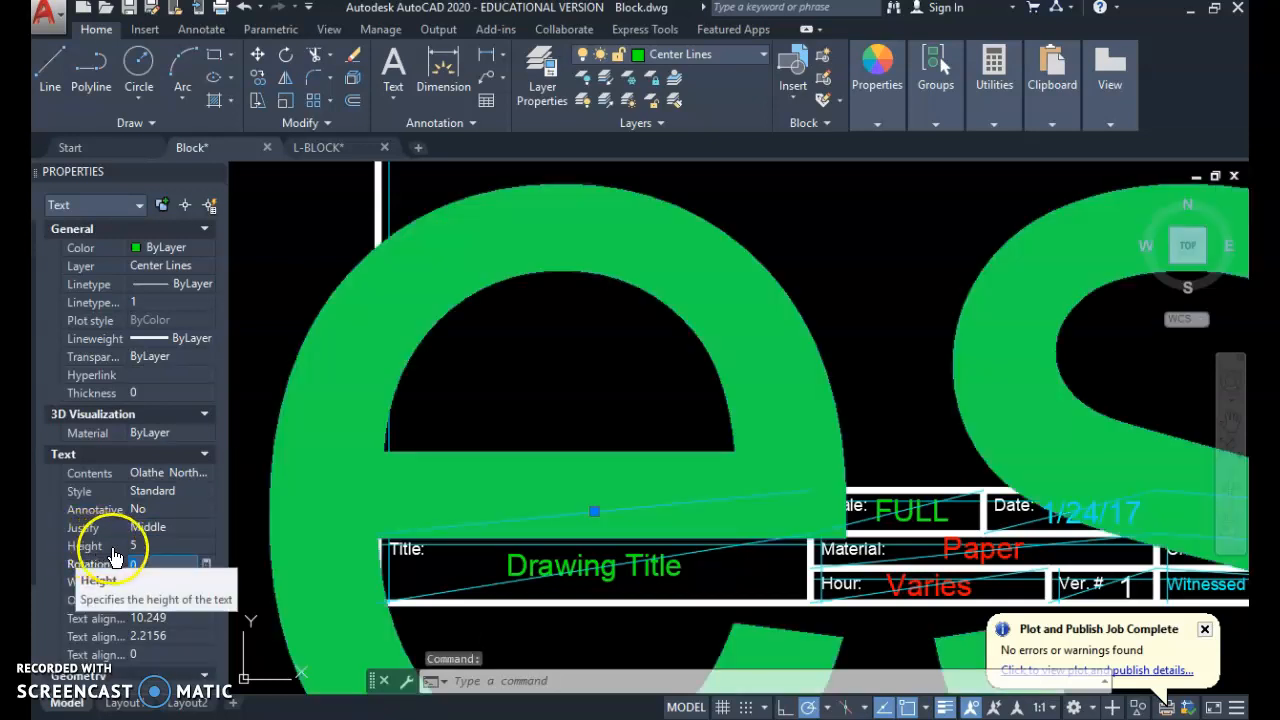
click(150, 543)
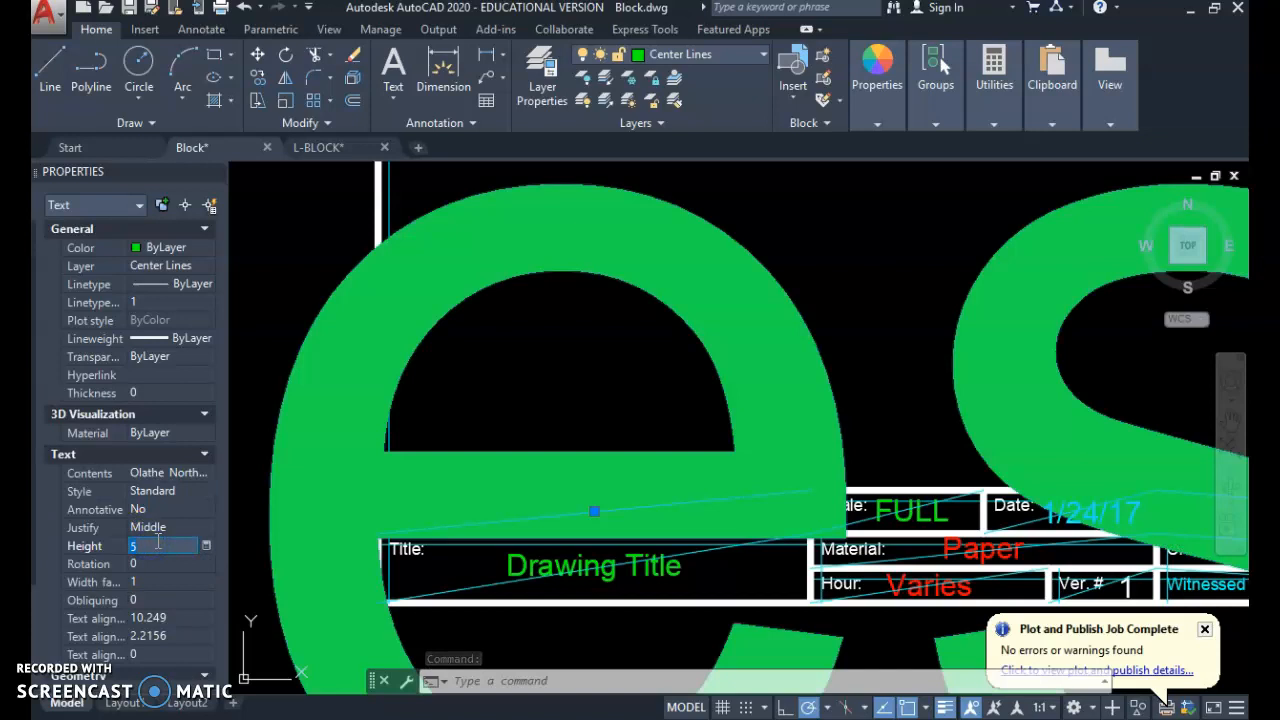
key(Tab)
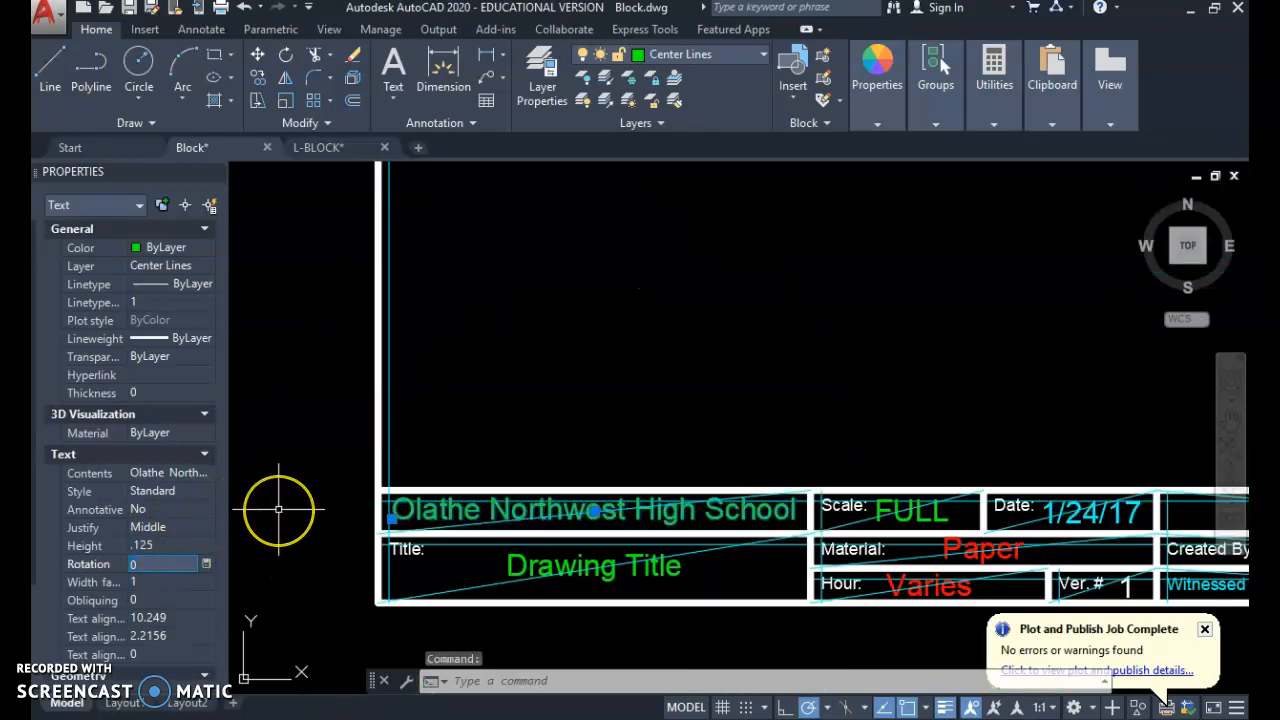
key(Escape)
key(Escape)
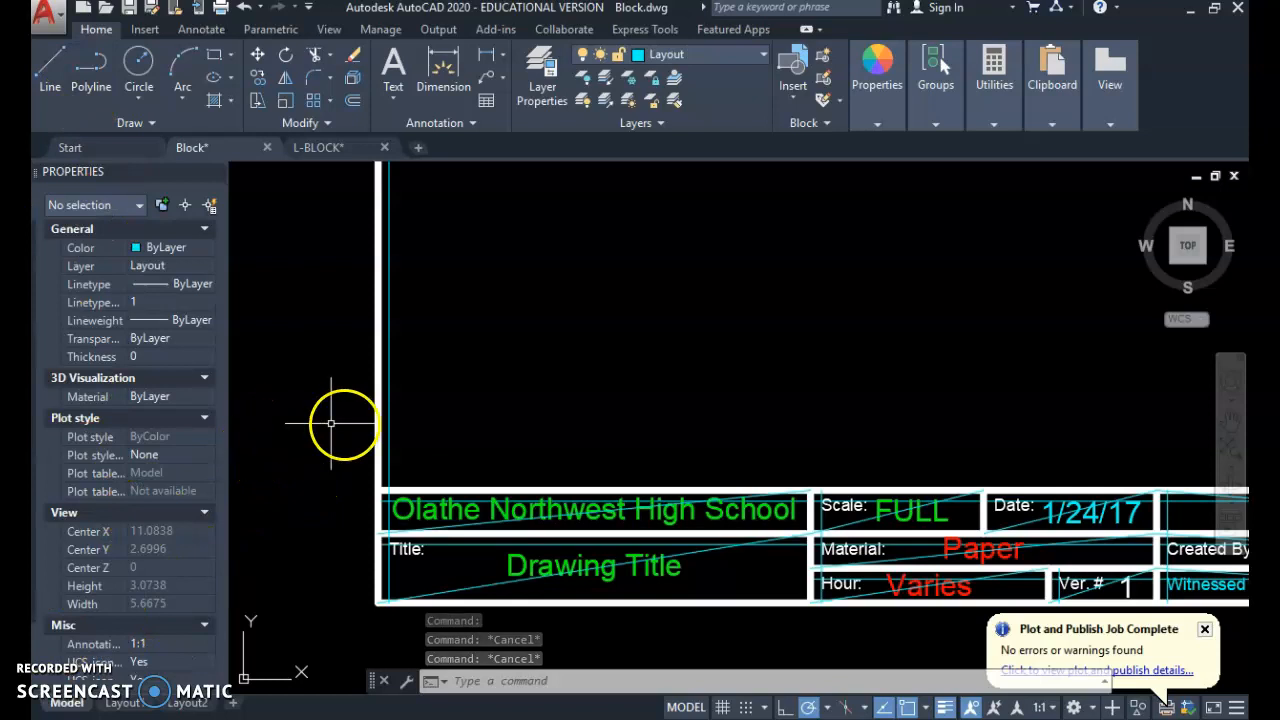
Select the Title: label, the school name and Drawing Title together, examine the layers available for them, and clear the selection
scroll(470, 420, down, 3)
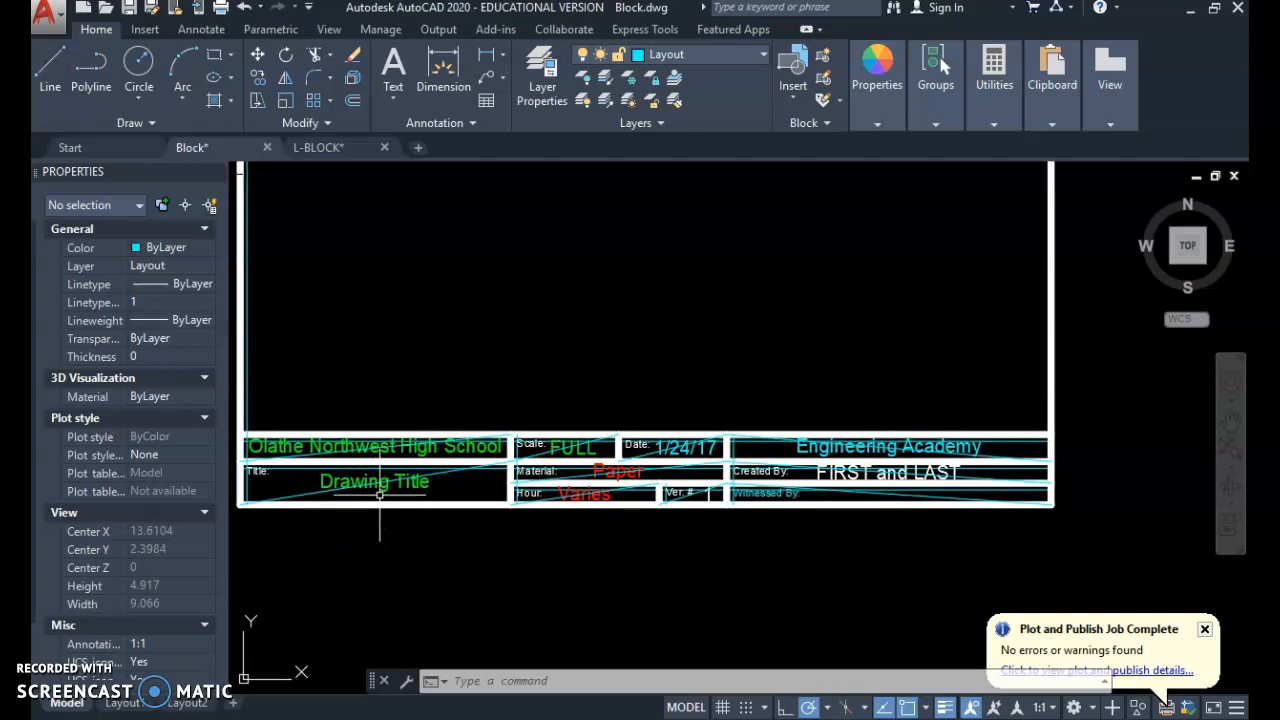
click(258, 470)
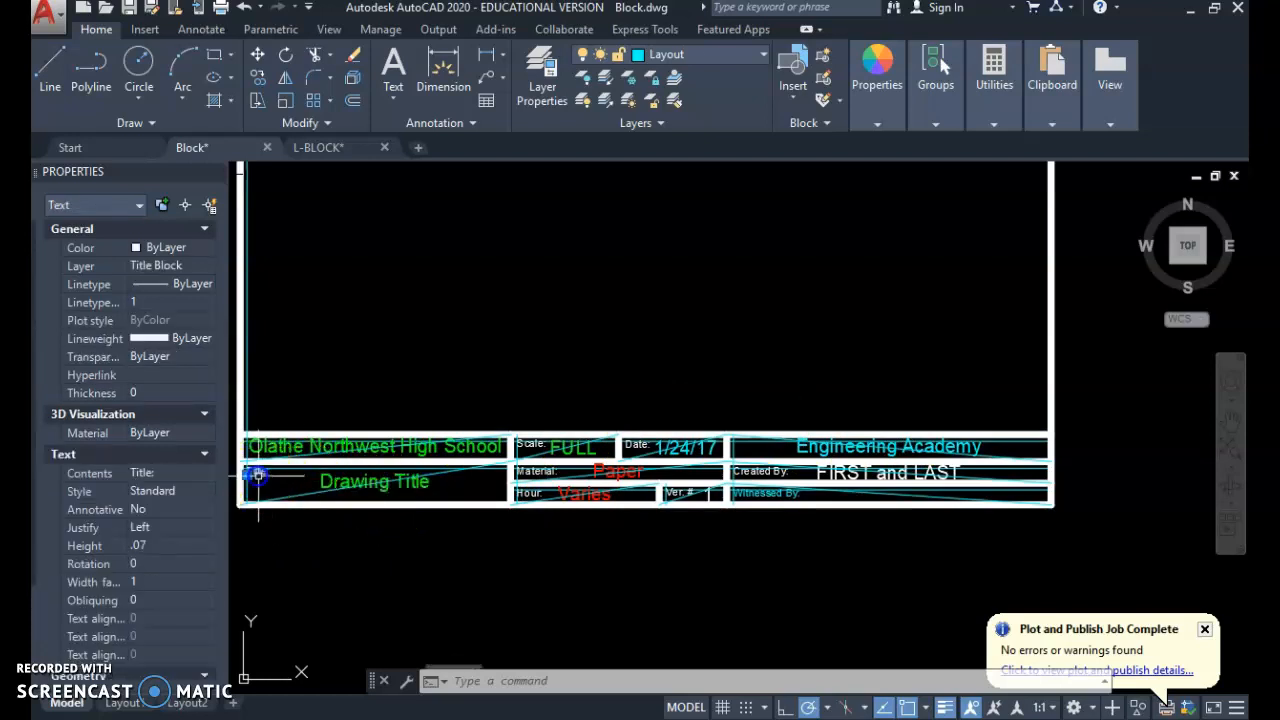
click(340, 446)
click(345, 481)
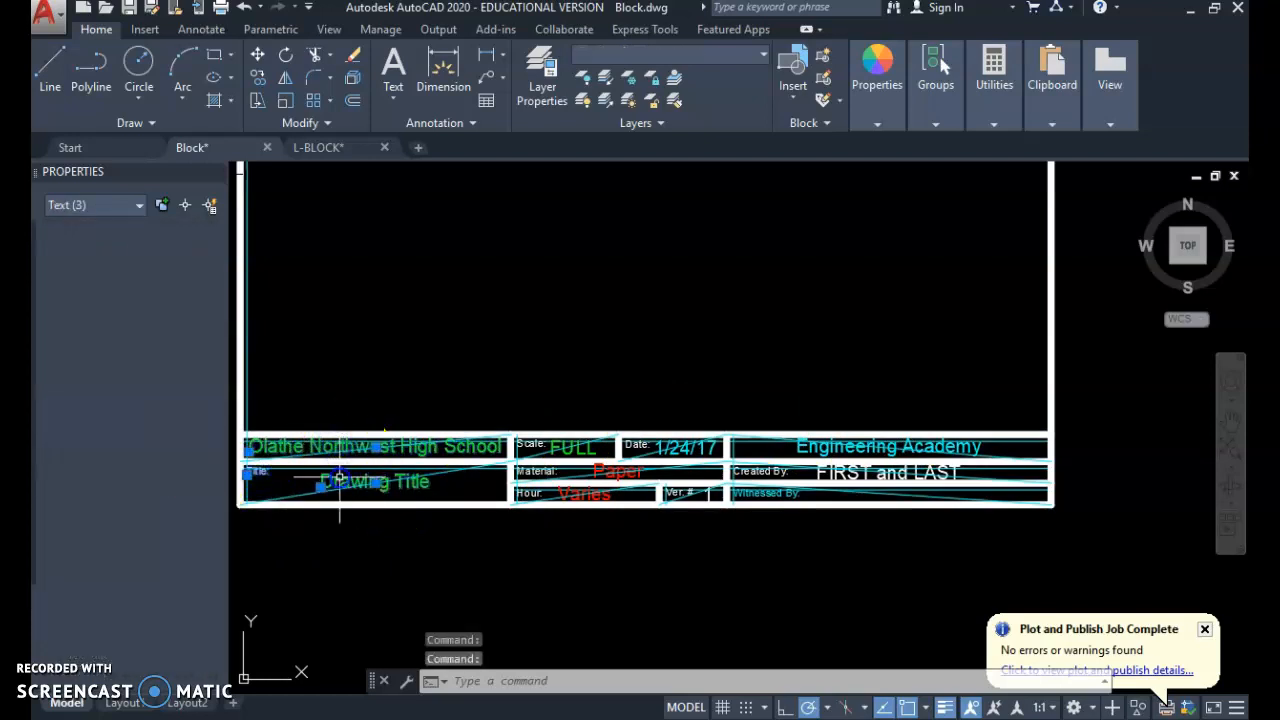
click(616, 51)
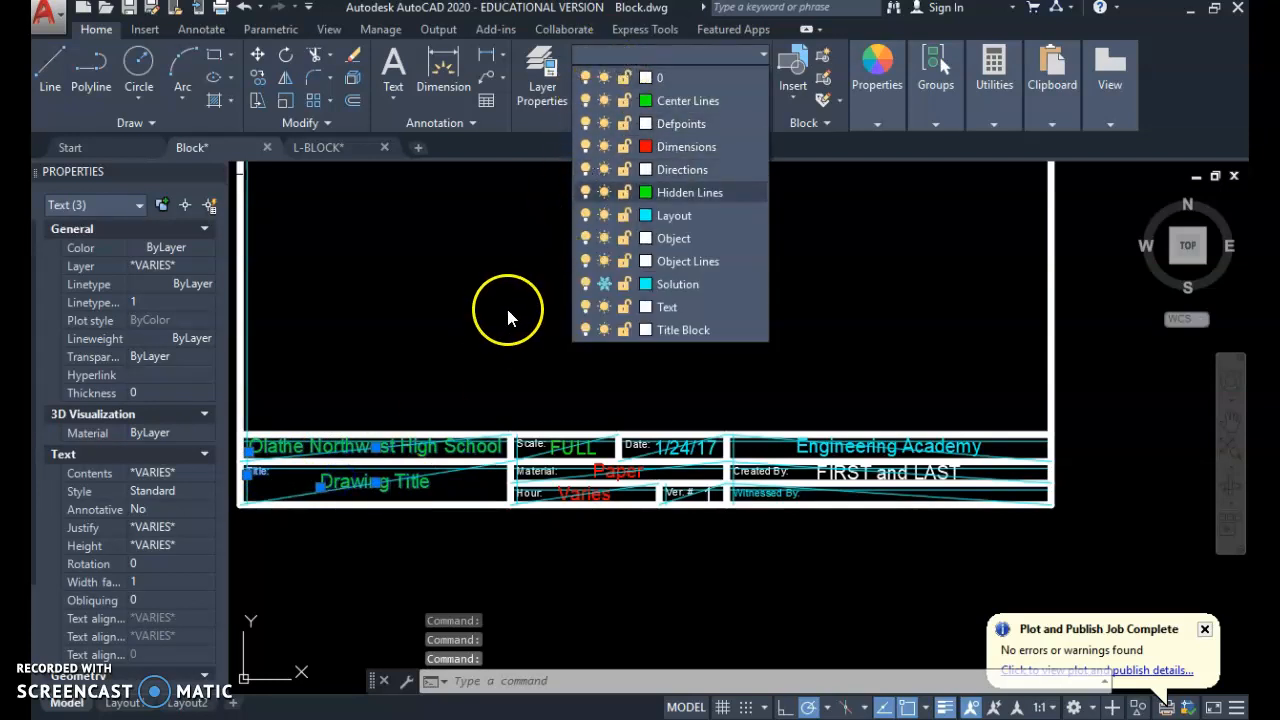
key(Escape)
key(Escape)
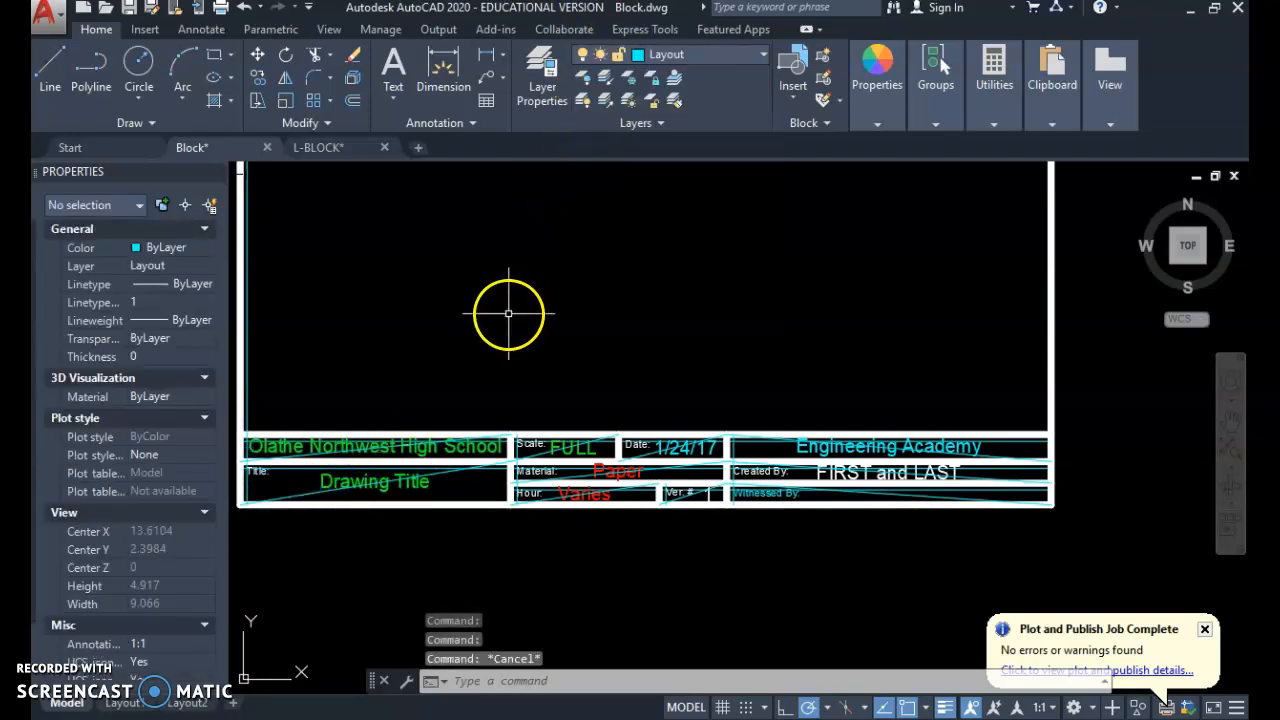
Select the vertical guide line and the adjacent left border line together to compare their properties
middle_drag(360, 377, 436, 392)
click(368, 258)
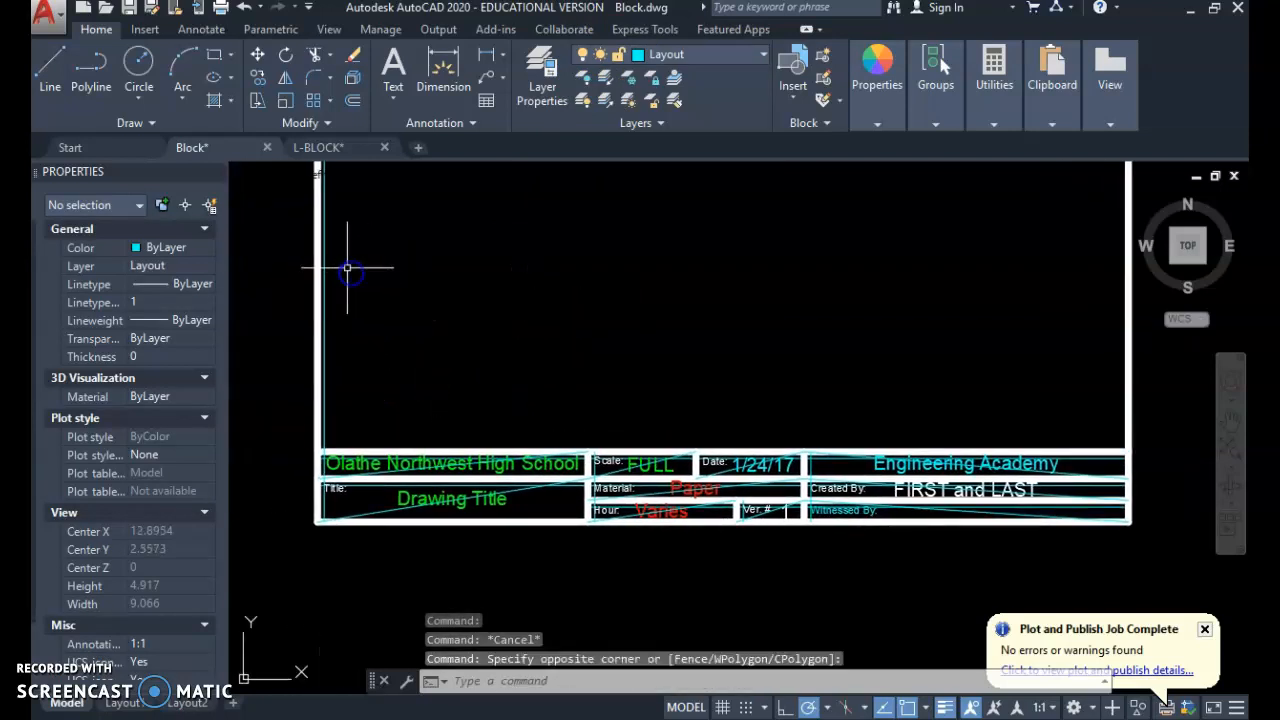
click(327, 268)
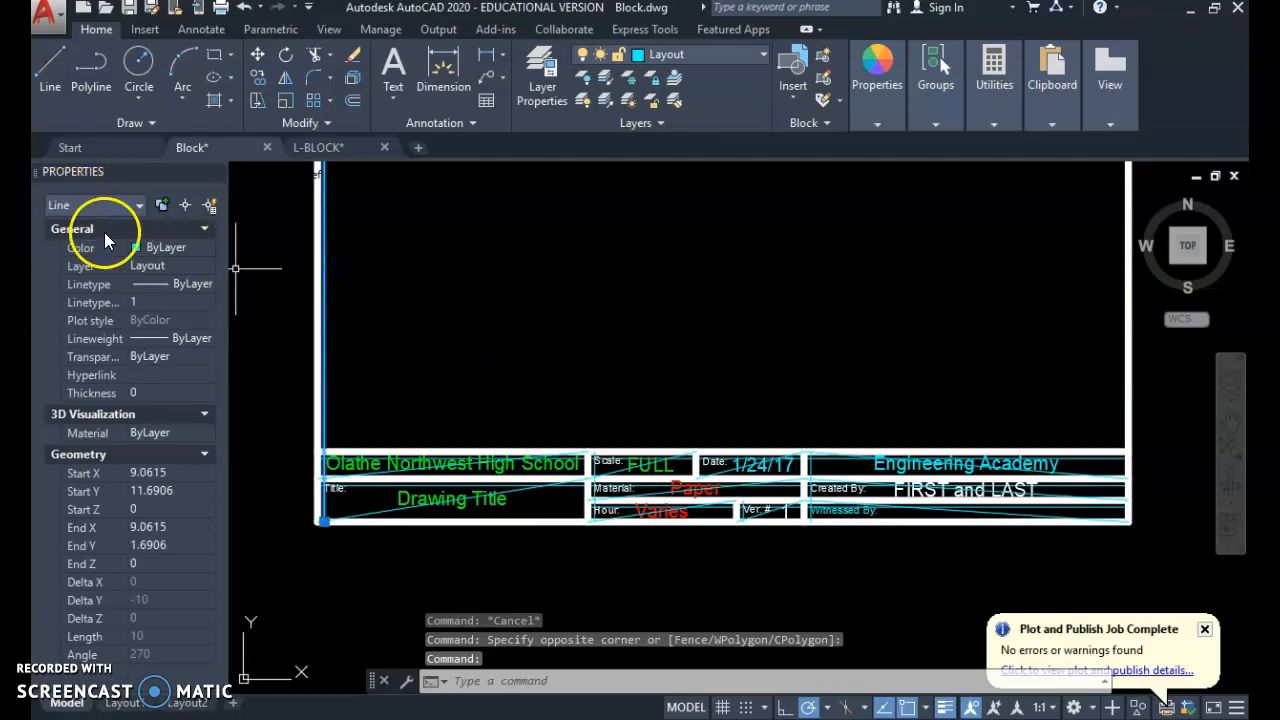
click(314, 320)
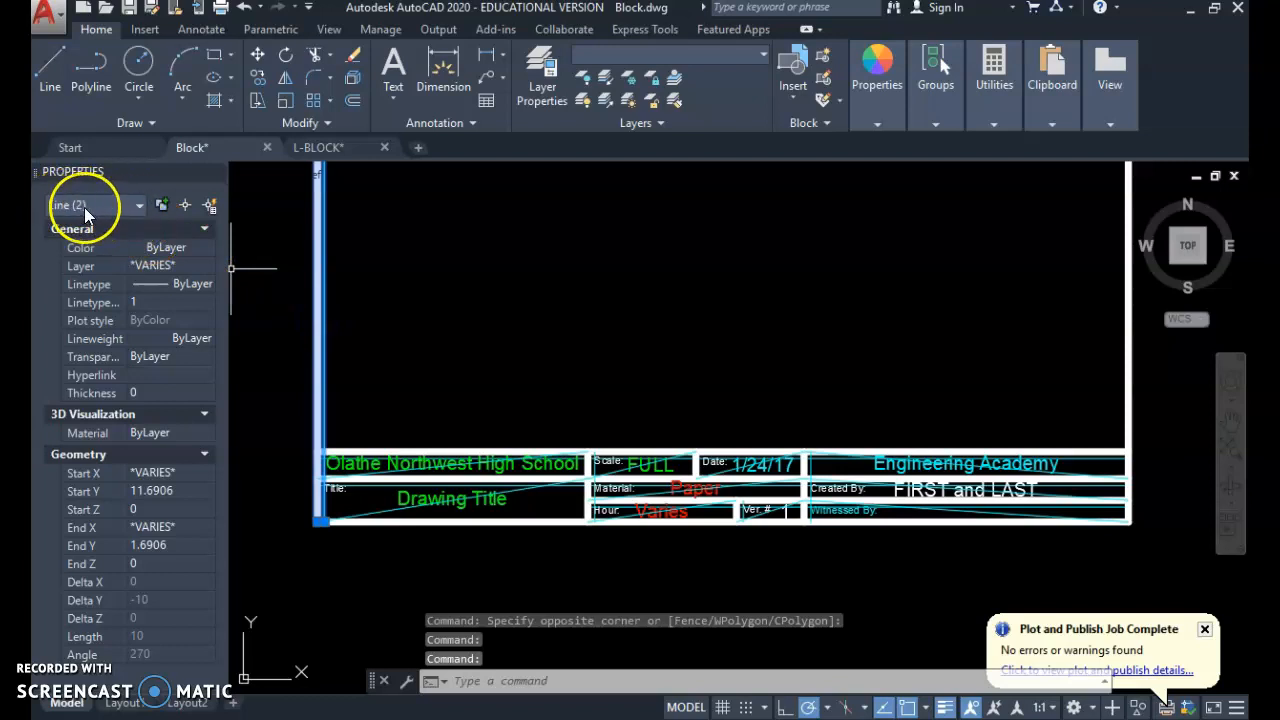
Add the entire portrait sheet, including its border, guide lines and title block text, to the selection
scroll(700, 371, down, 2)
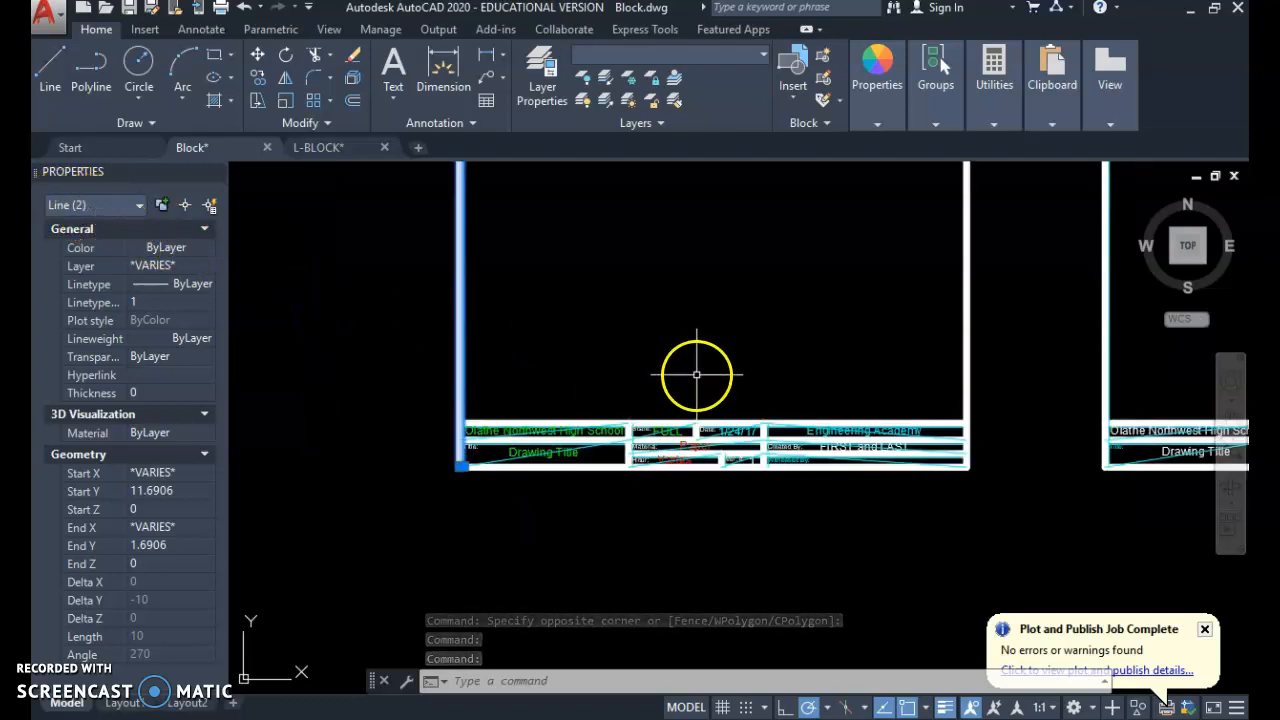
scroll(929, 525, down, 4)
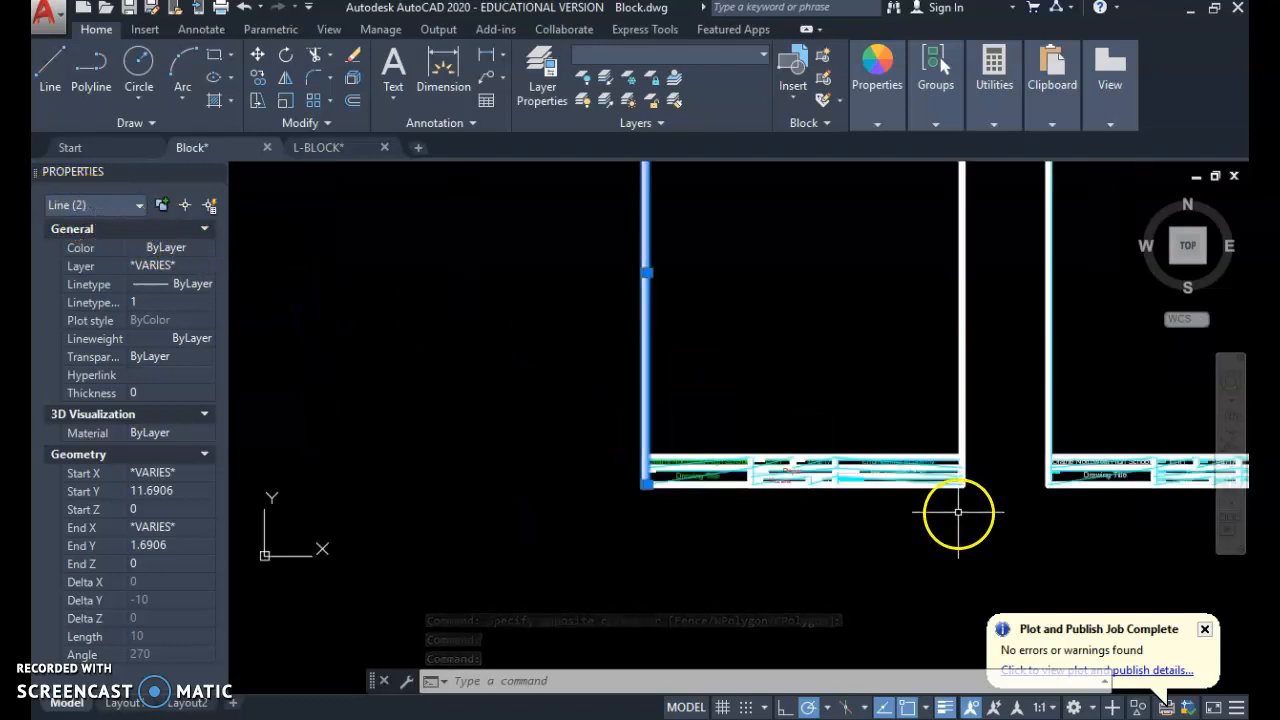
click(706, 186)
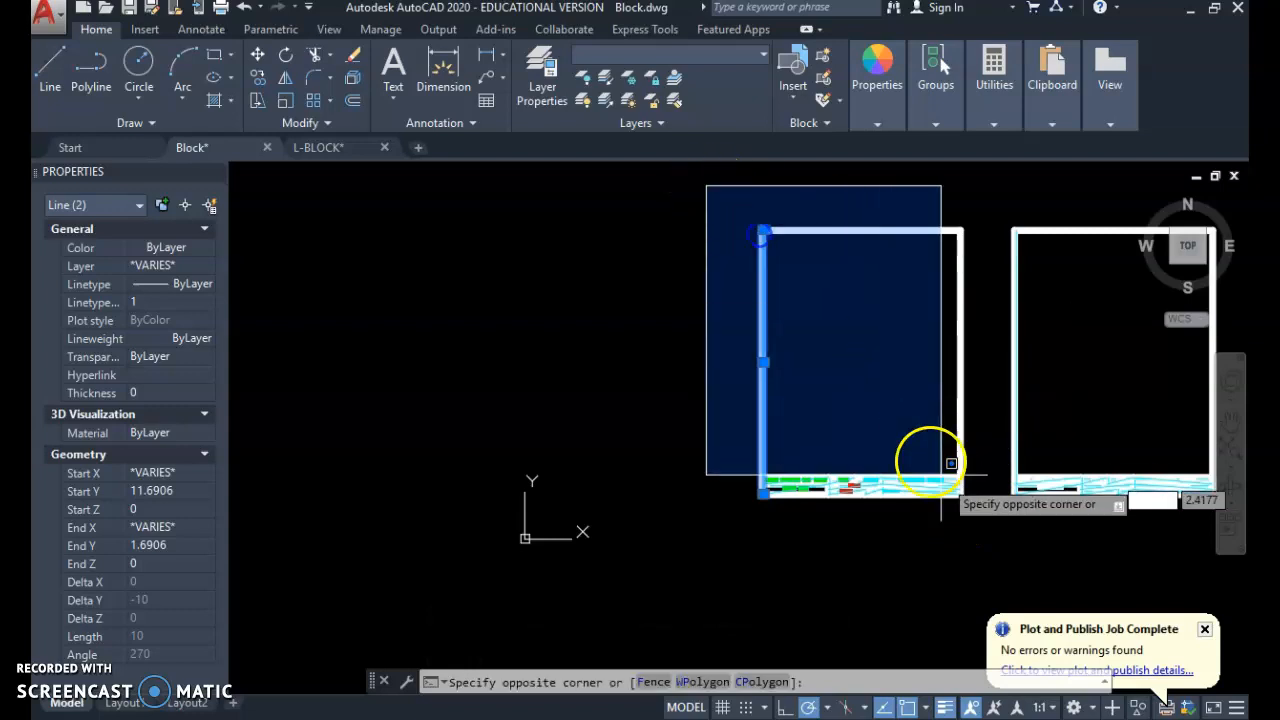
click(986, 530)
scroll(872, 463, up, 5)
middle_drag(814, 451, 612, 288)
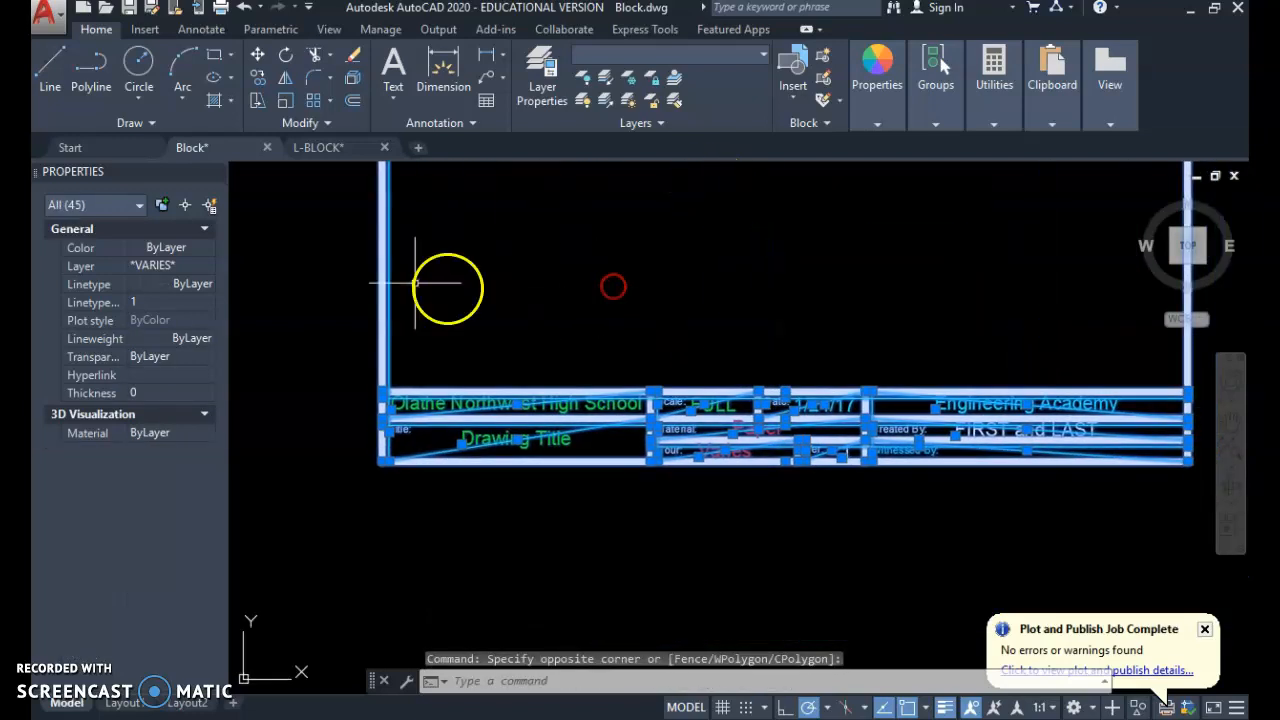
Limit the property editing to the selected text objects only and set their layer to Title Block
click(136, 205)
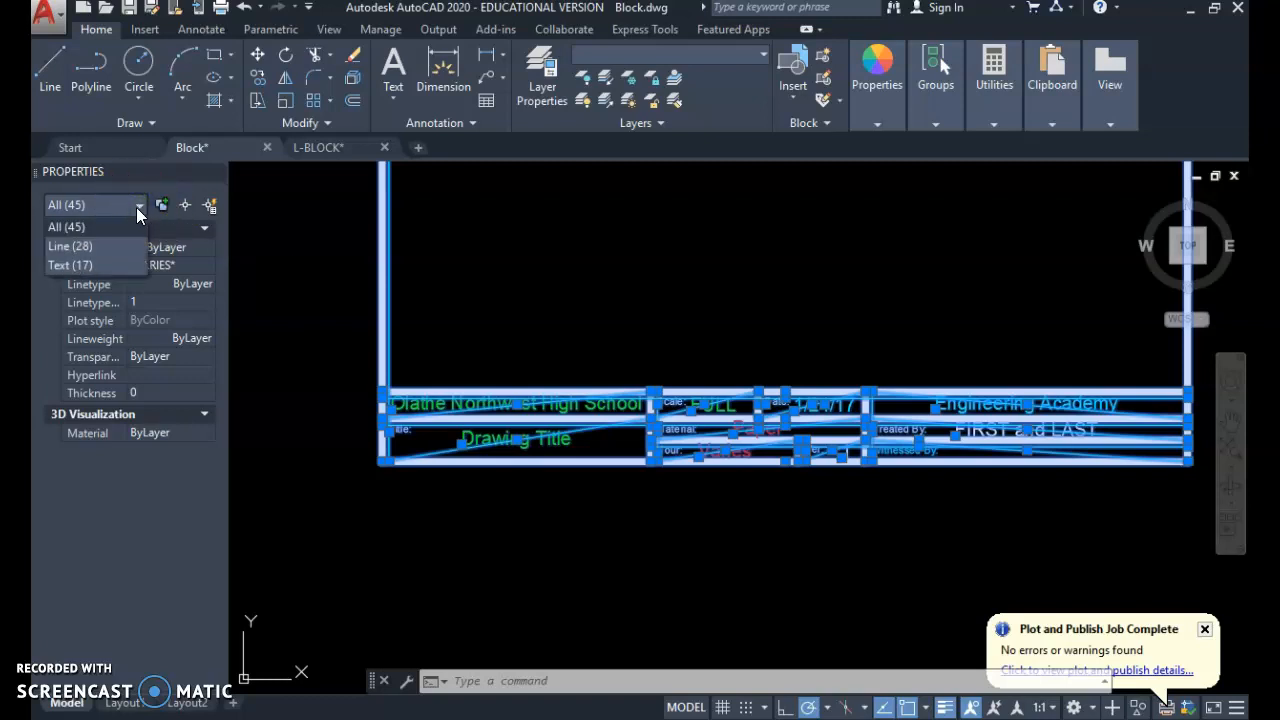
click(90, 251)
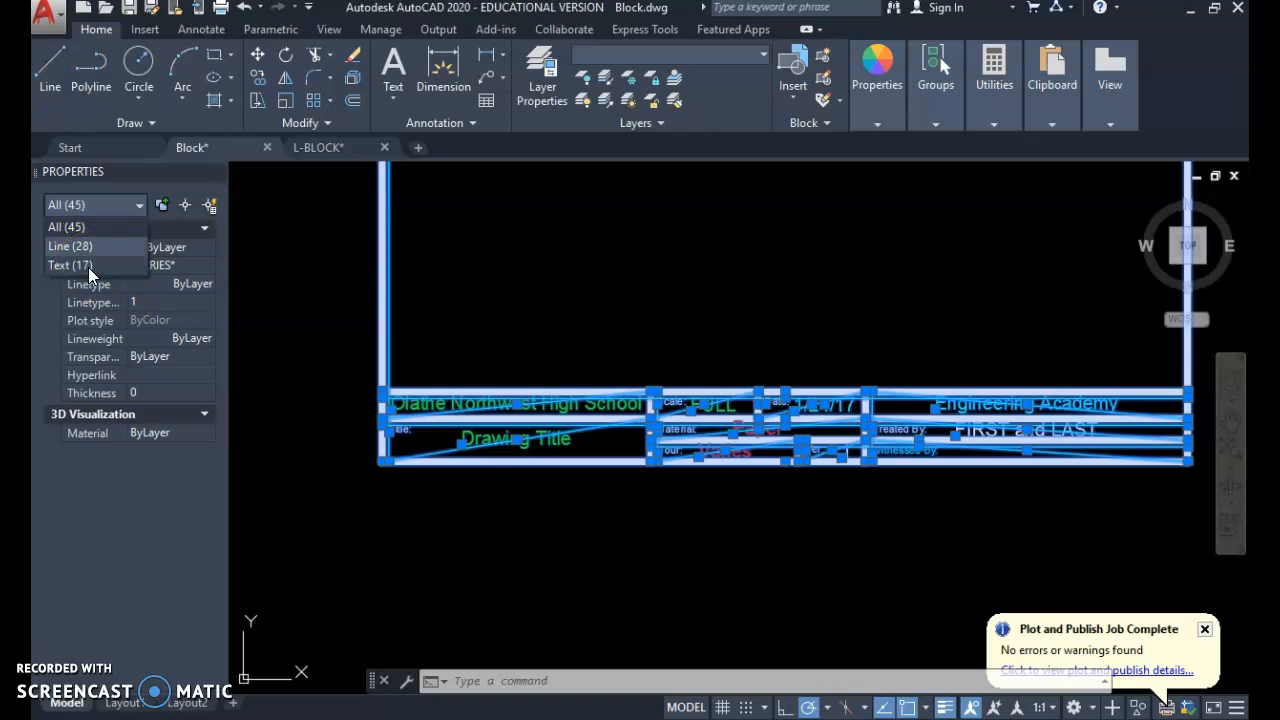
click(84, 266)
click(77, 266)
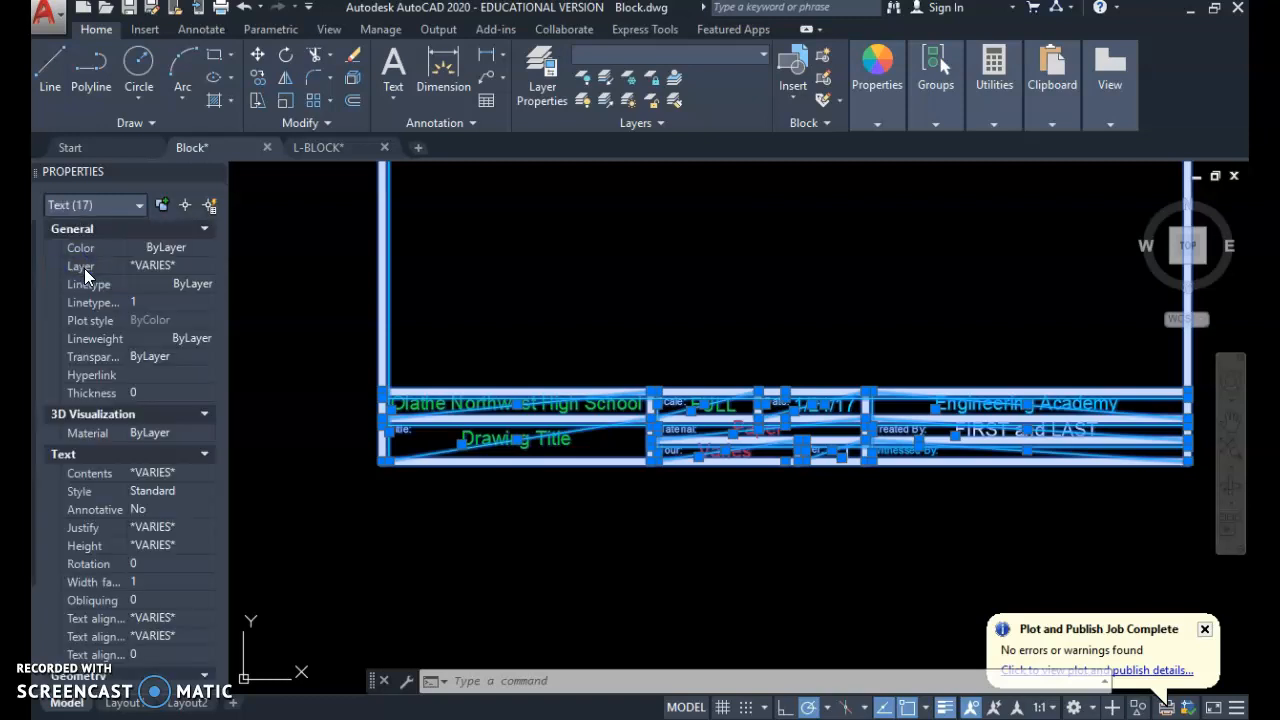
click(165, 263)
click(205, 268)
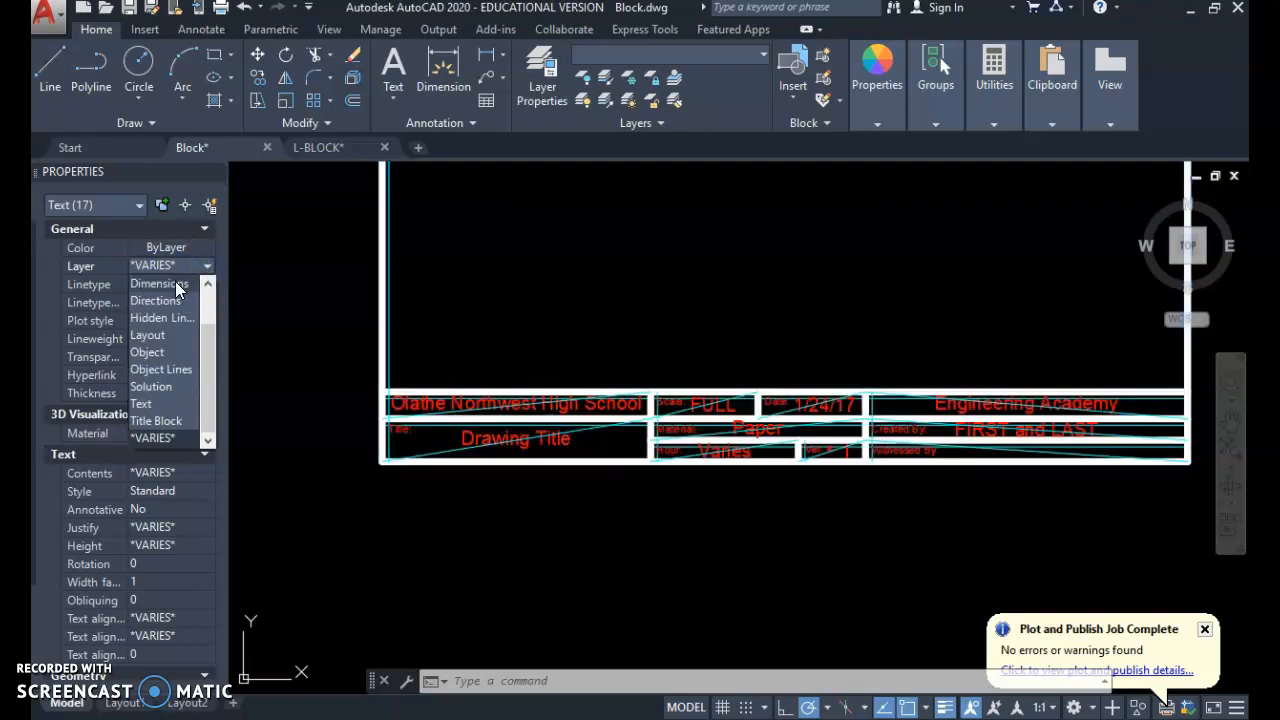
click(160, 422)
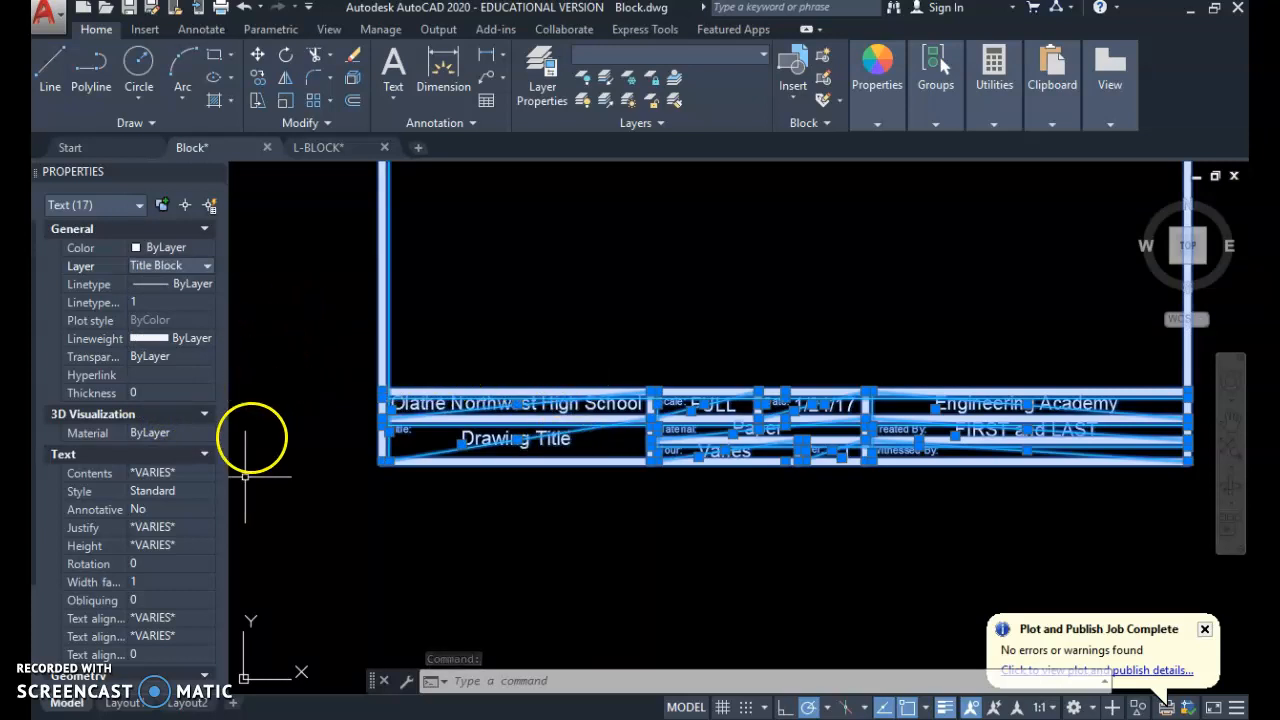
Try a height of .1 on all the title block text, clear the selection and undo the height change
click(167, 546)
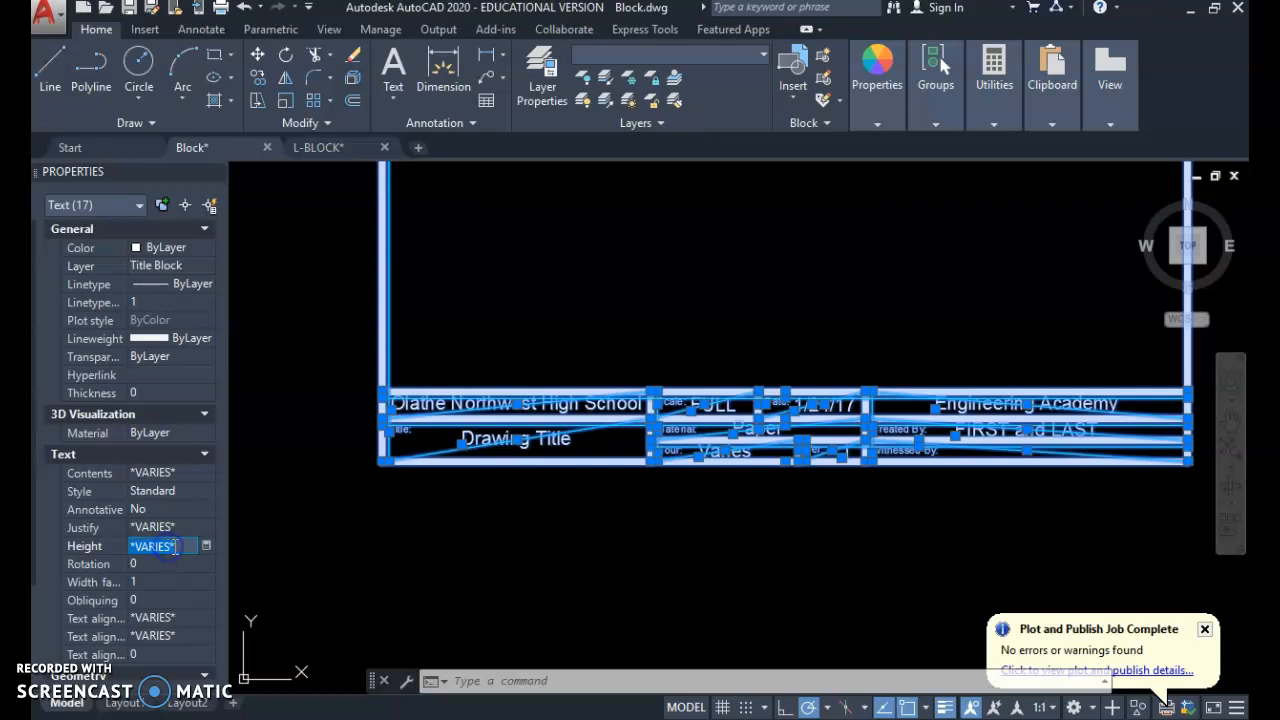
text(.1)
click(150, 564)
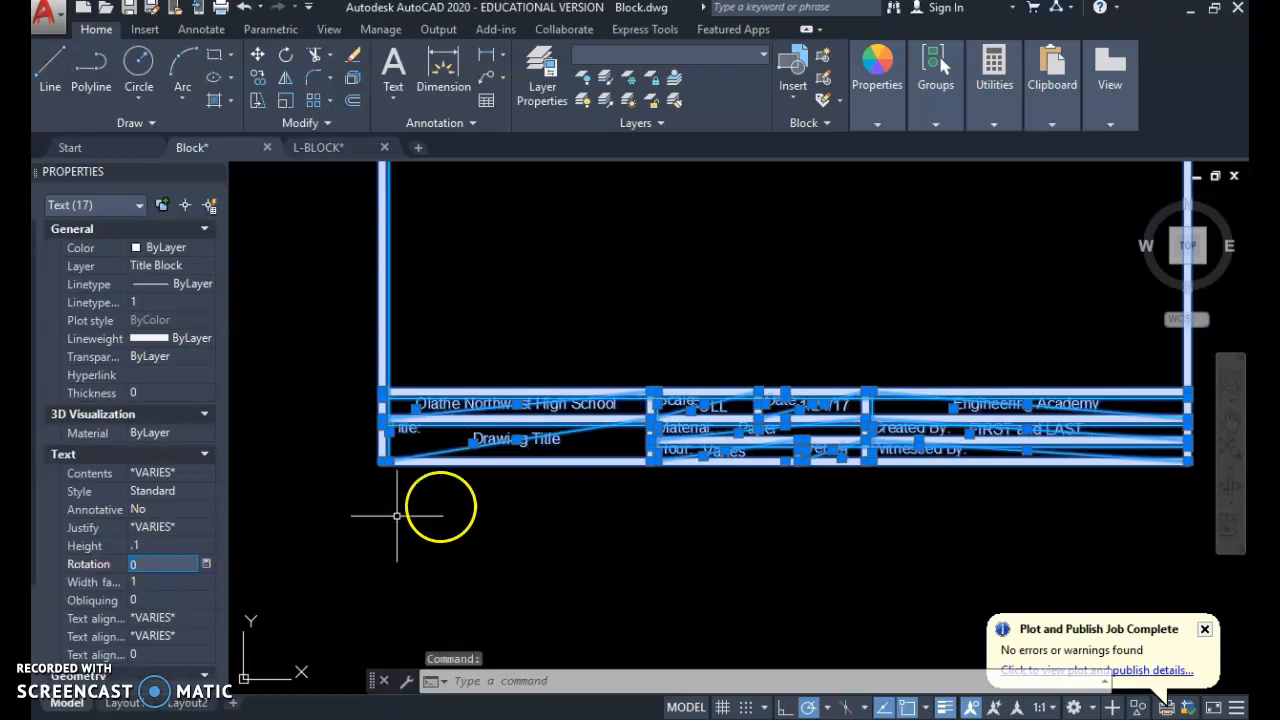
scroll(508, 421, up, 4)
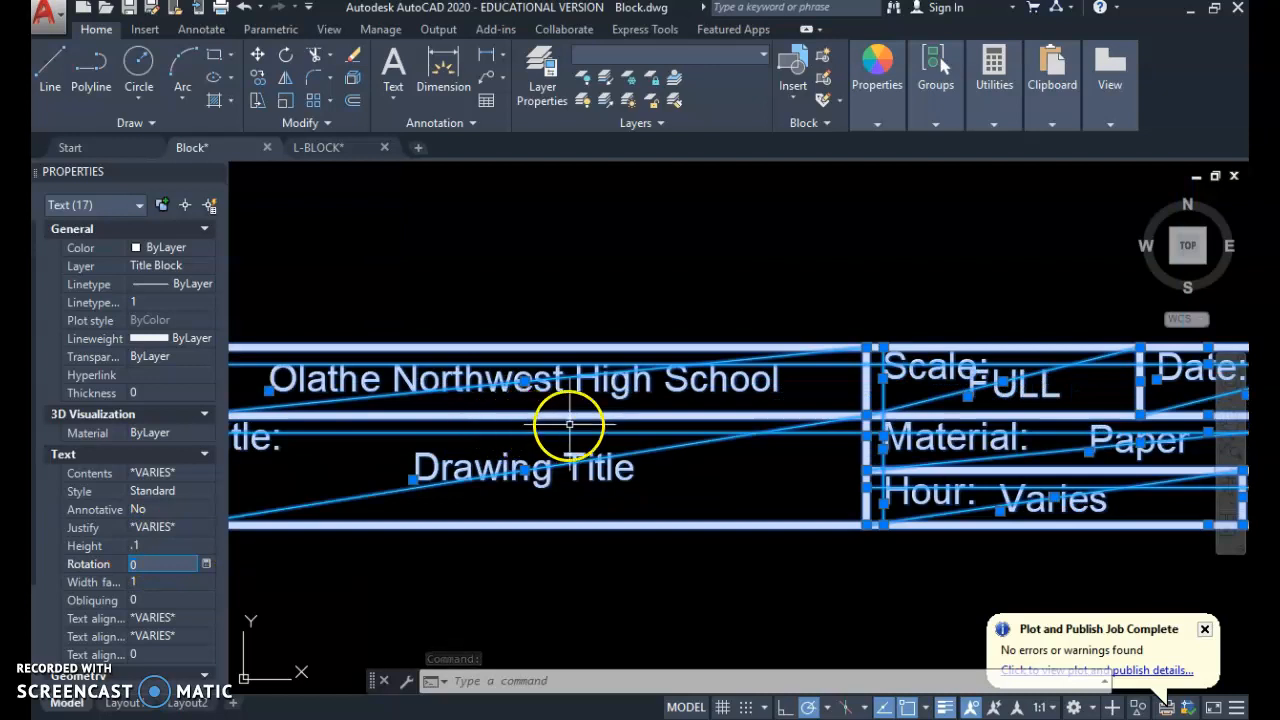
key(Escape)
scroll(601, 426, down, 2)
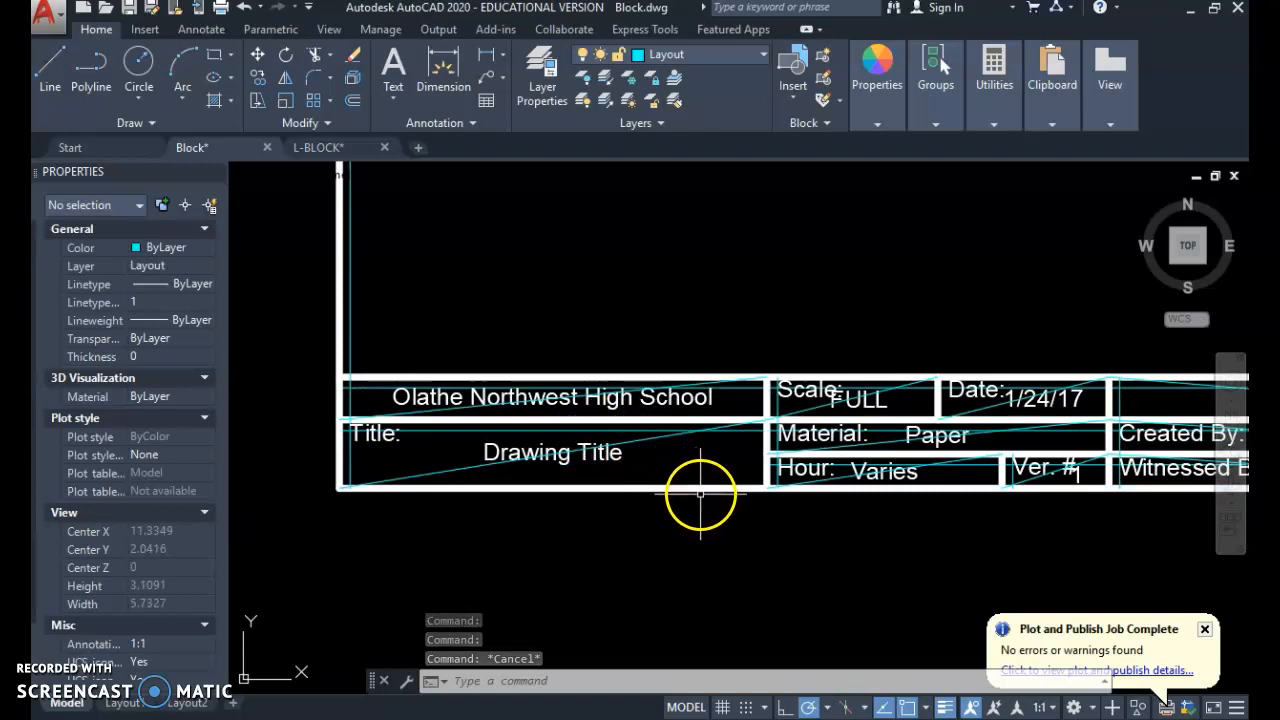
scroll(705, 490, down, 2)
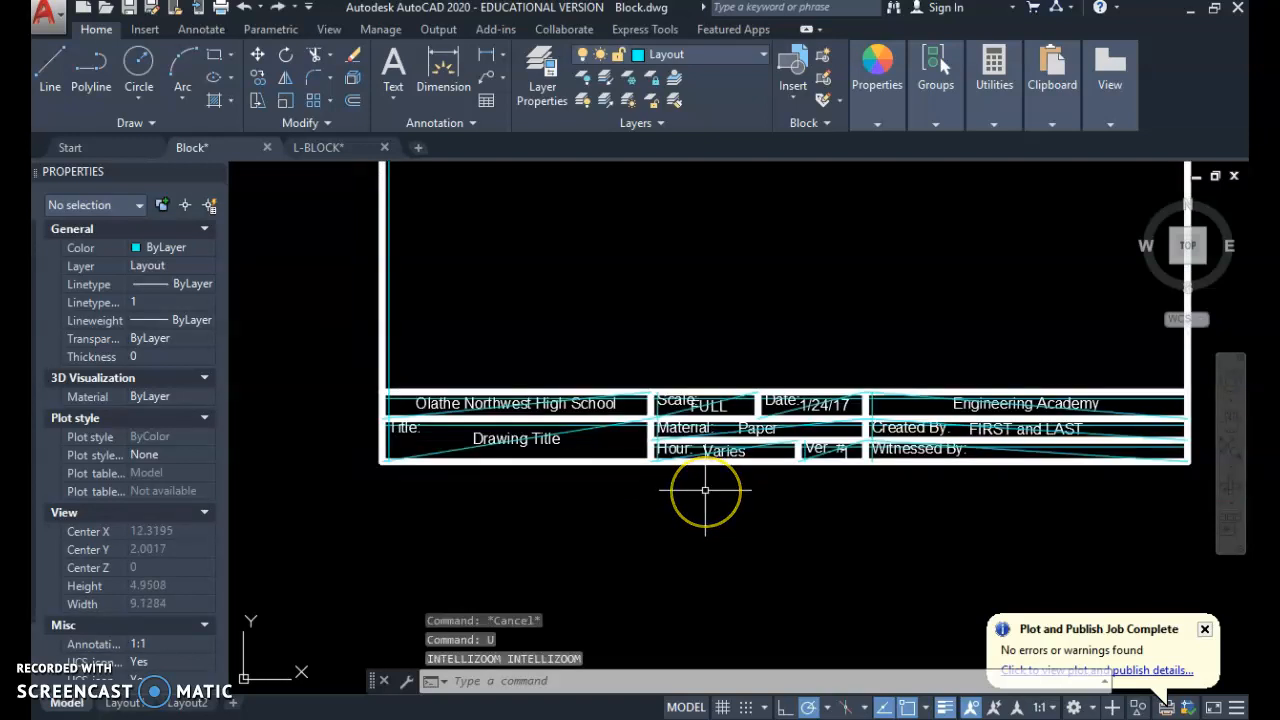
key(ctrl+z)
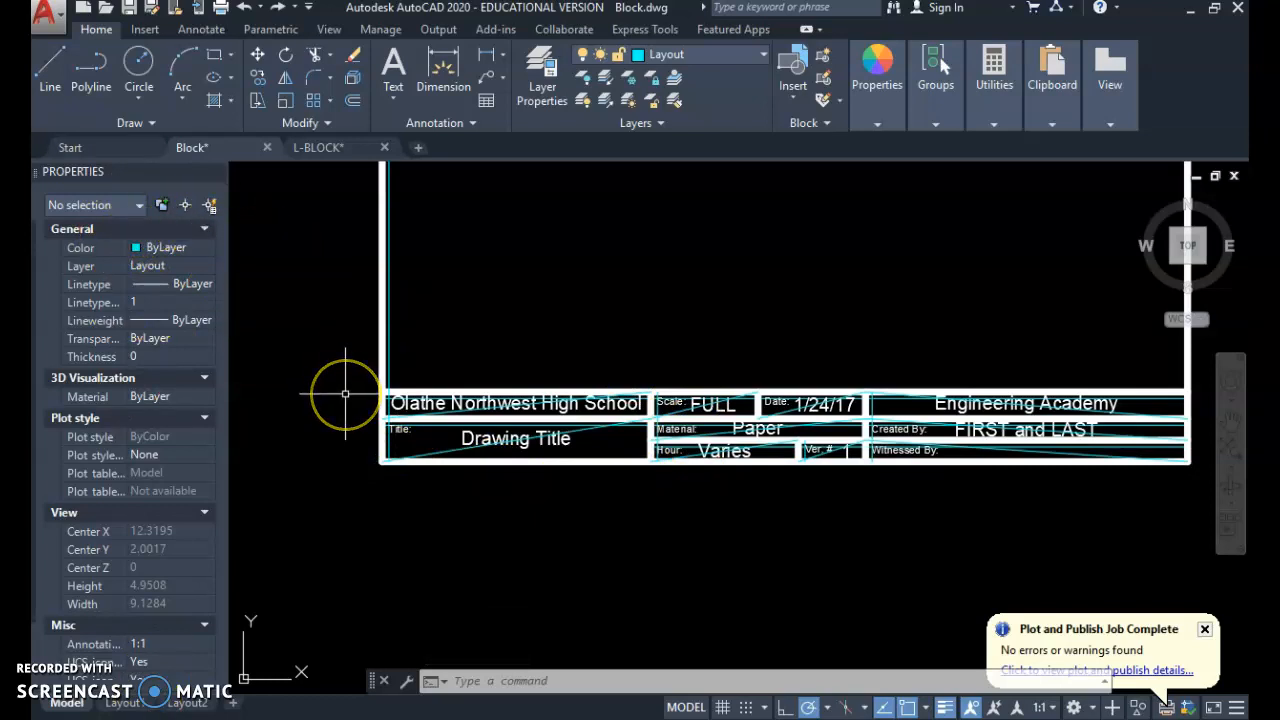
Check the properties of the vertical guide line and the horizontal guide line above Drawing Title in turn, clearing the selection each time
middle_drag(345, 393, 425, 420)
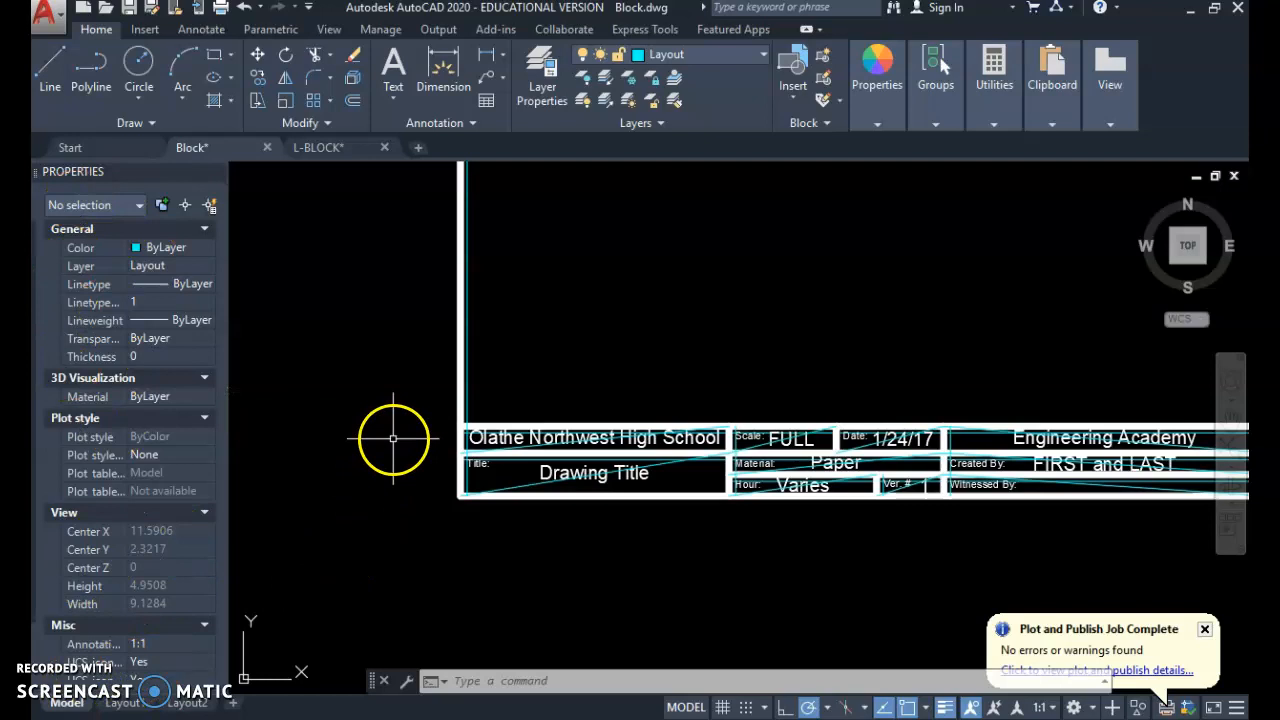
scroll(486, 310, up, 2)
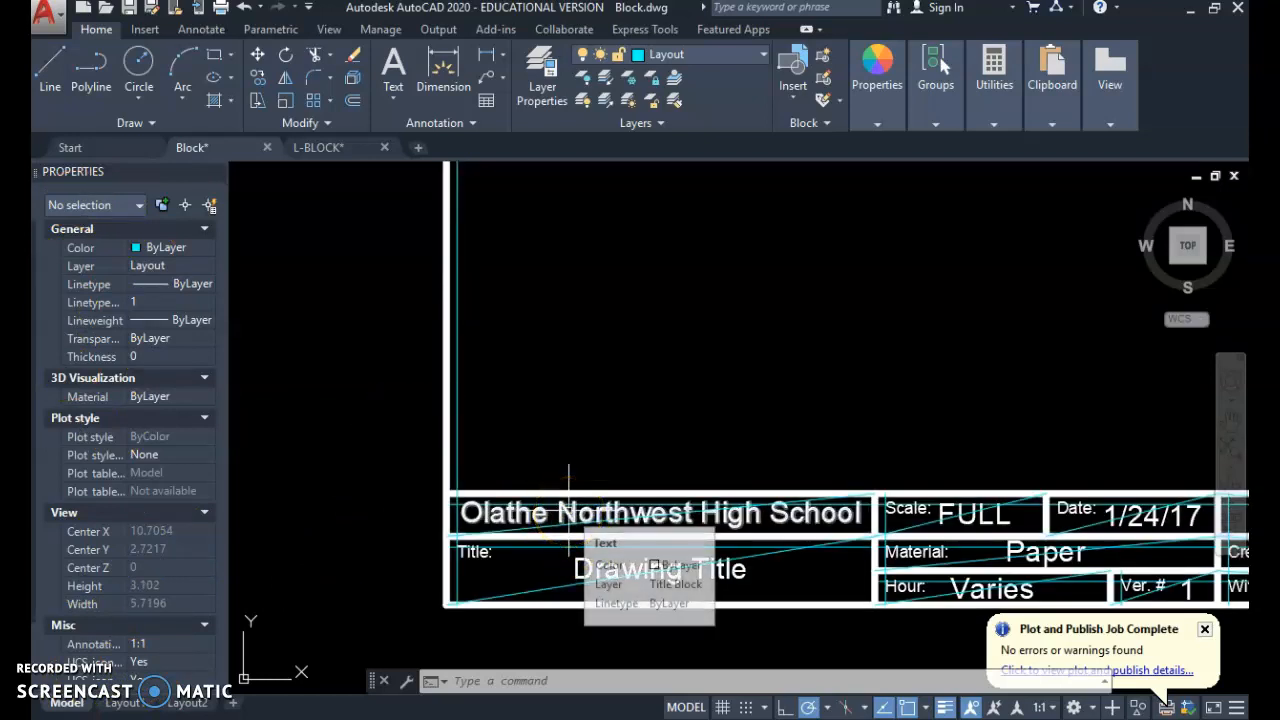
click(455, 319)
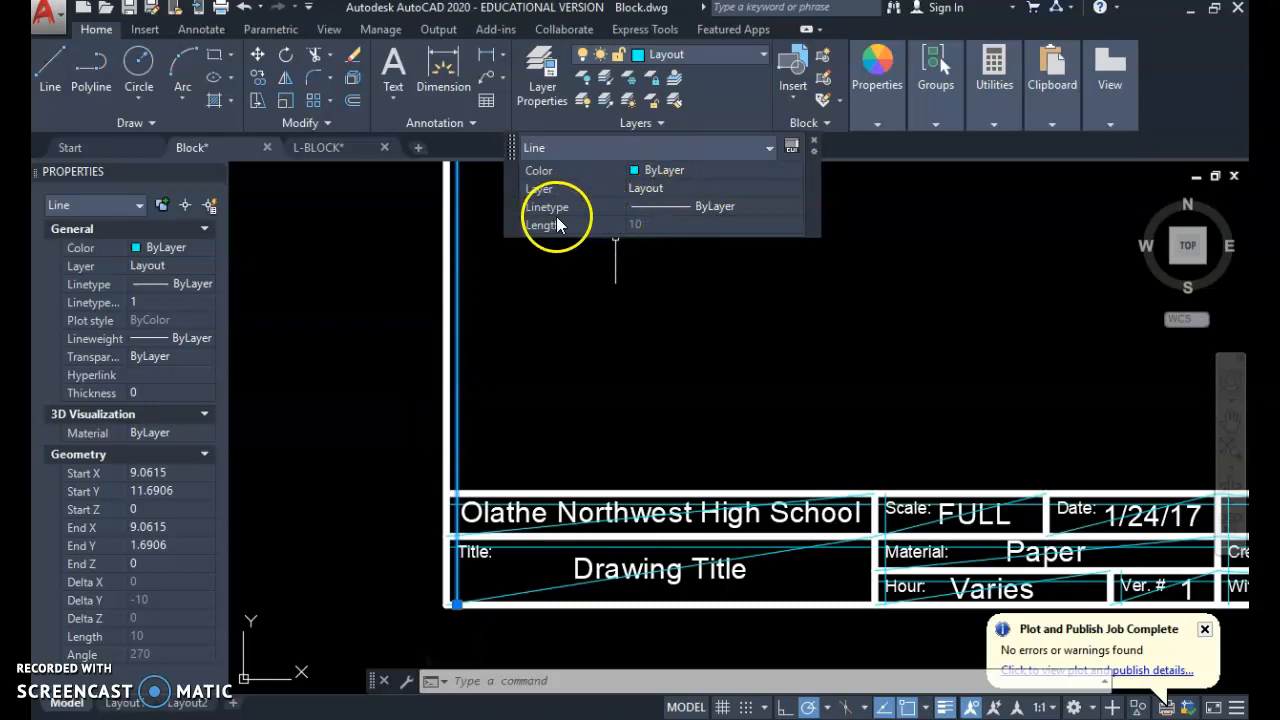
key(Escape)
key(Escape)
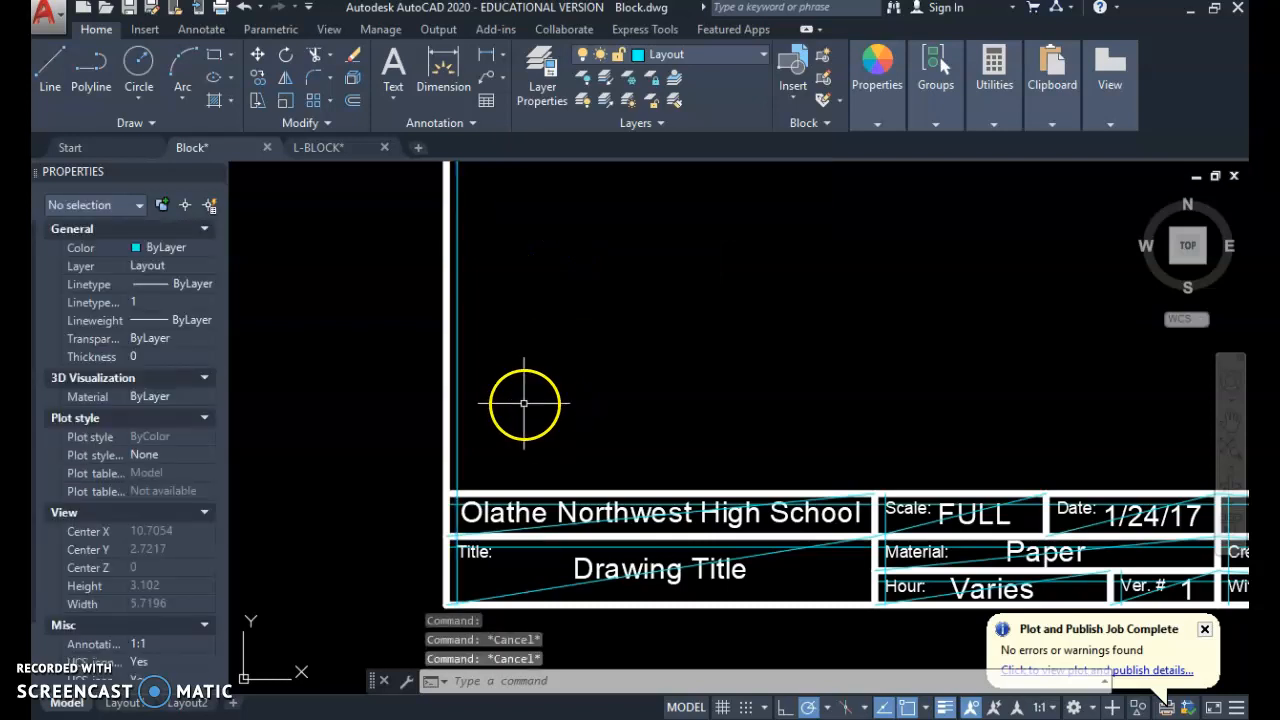
click(527, 545)
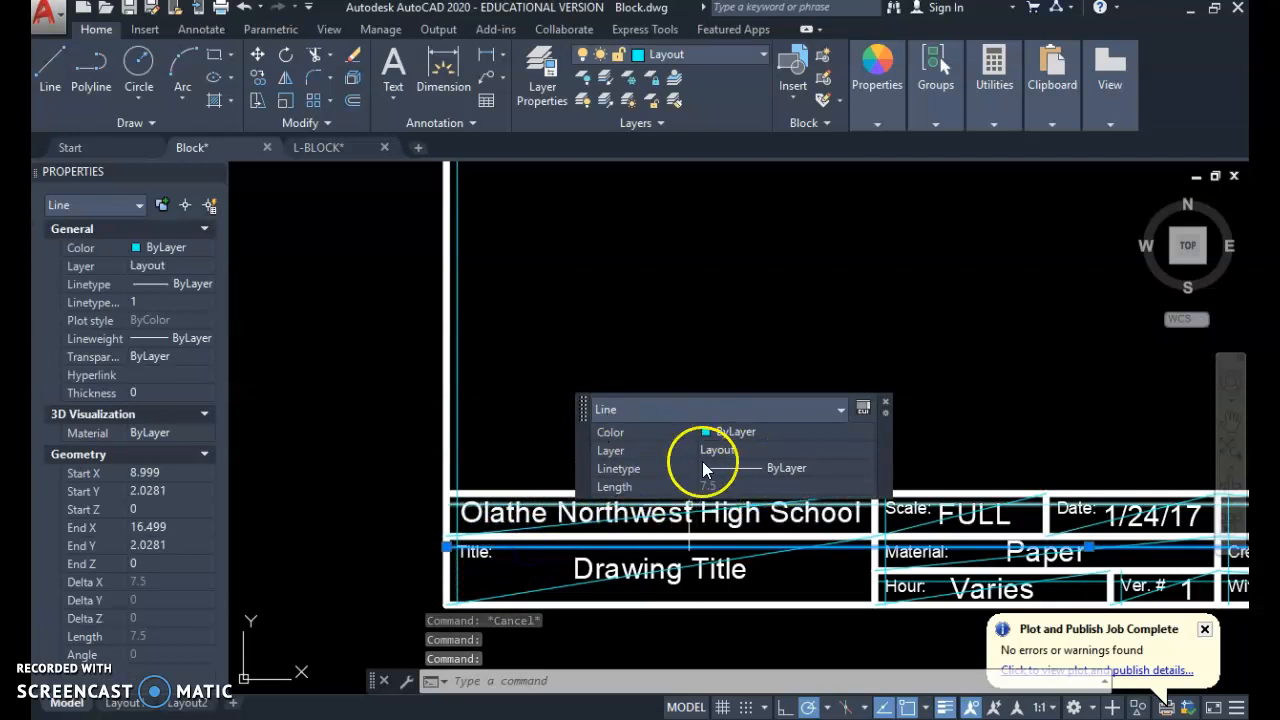
click(690, 439)
key(Escape)
key(Escape)
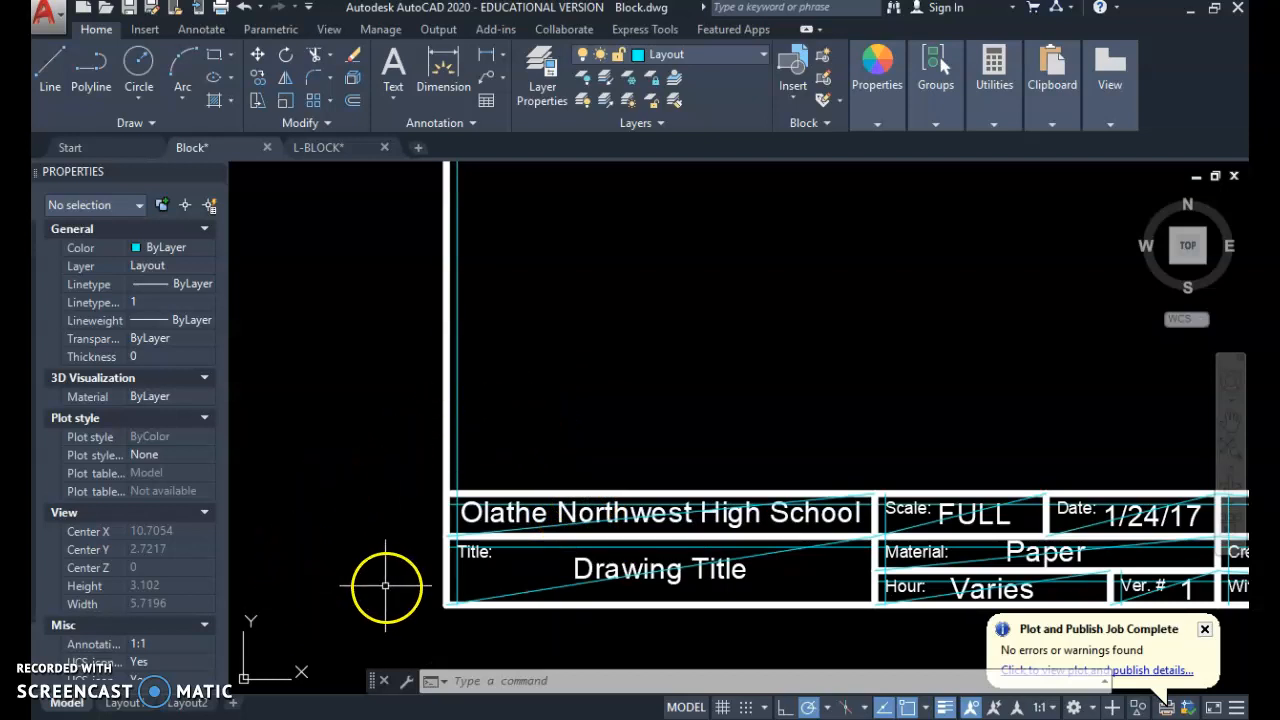
Copy the entire portrait sheet with its title block horizontally to the empty space on its left side
scroll(700, 566, down, 7)
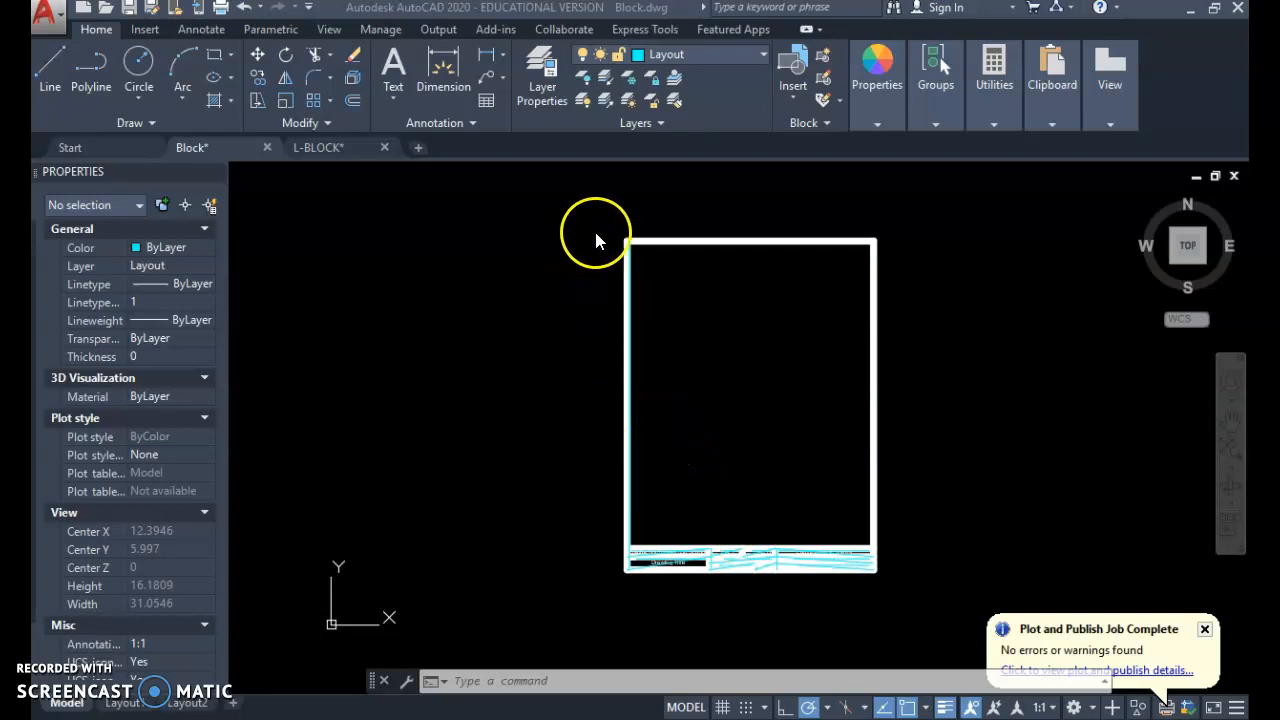
click(568, 355)
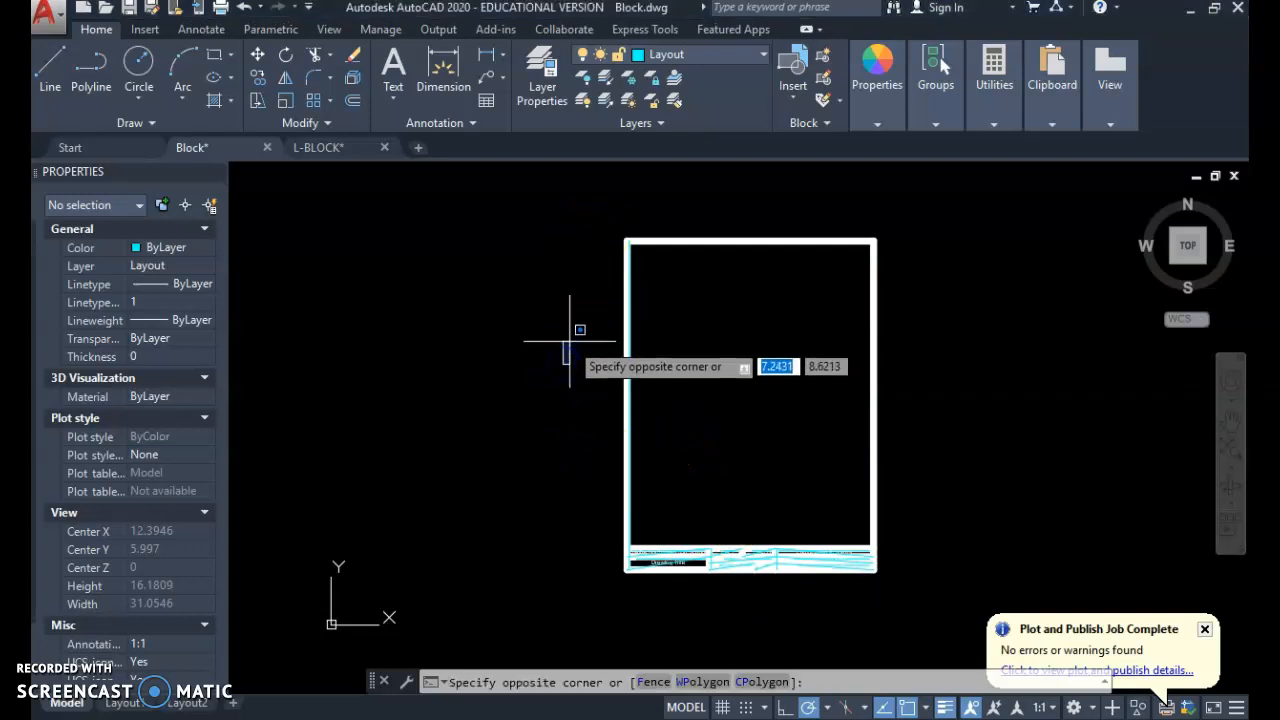
key(Escape)
key(Escape)
text(co)
key(Return)
click(566, 218)
click(972, 611)
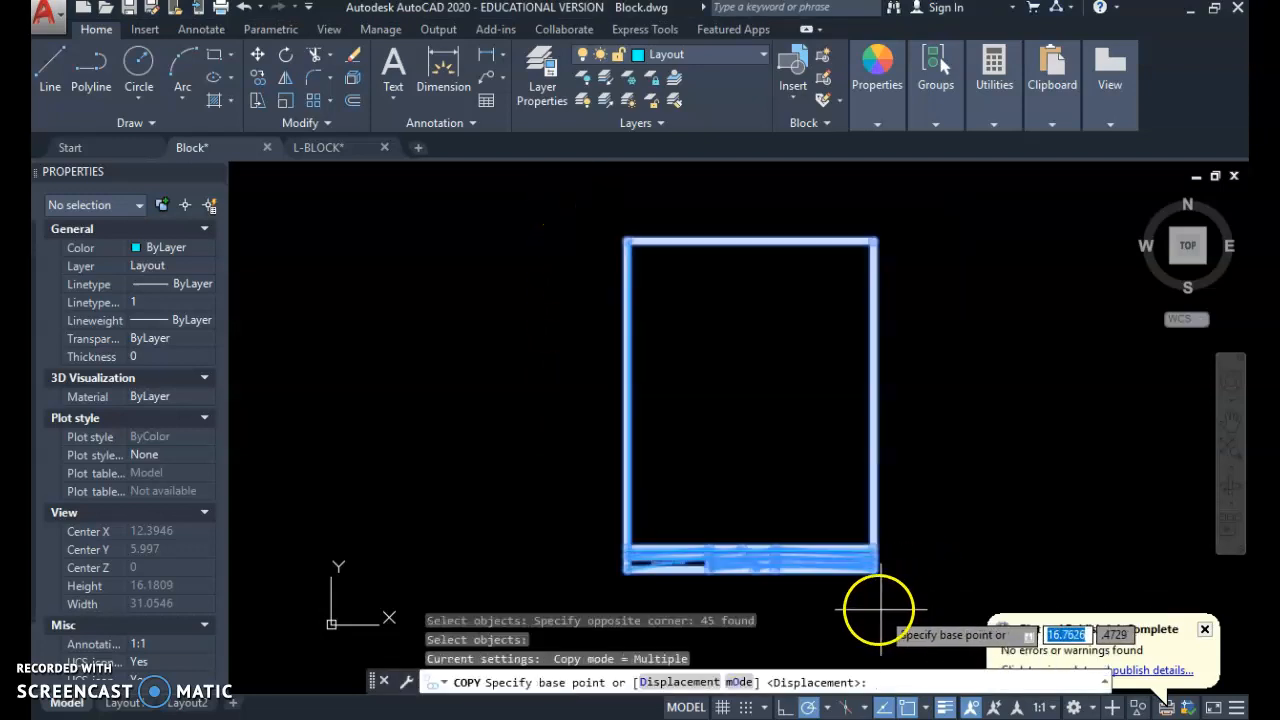
click(785, 606)
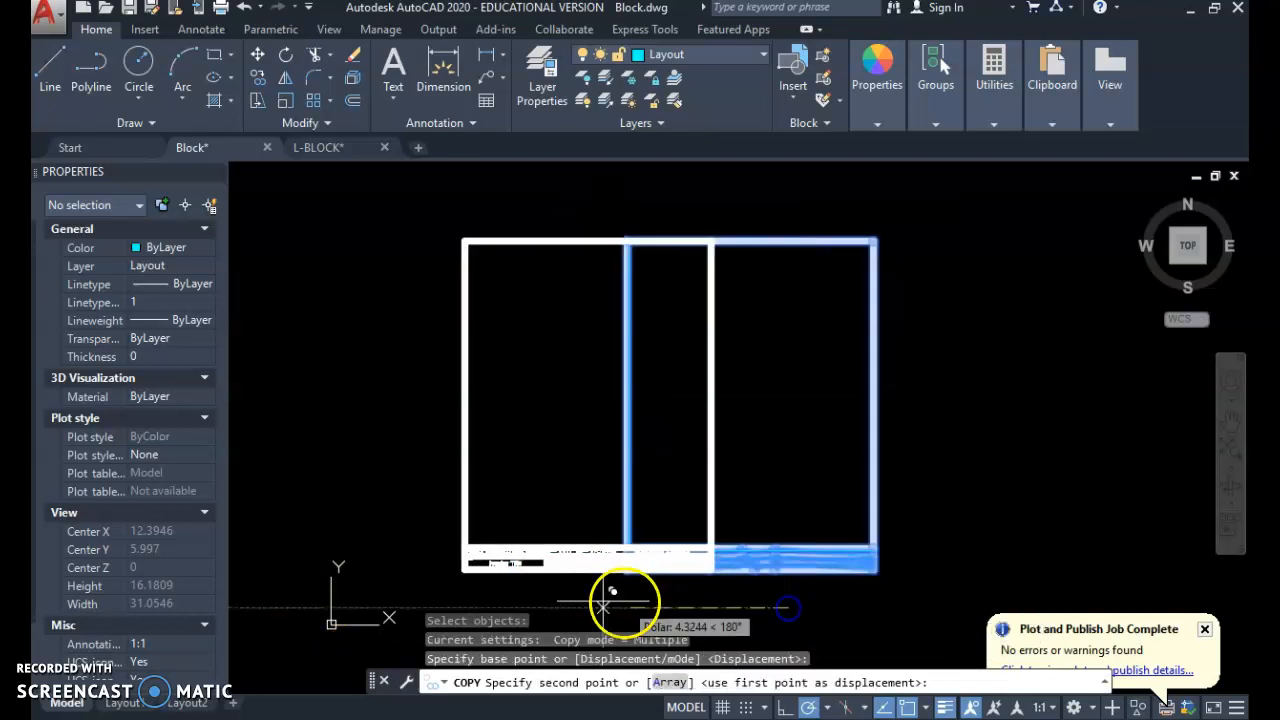
click(515, 606)
key(Escape)
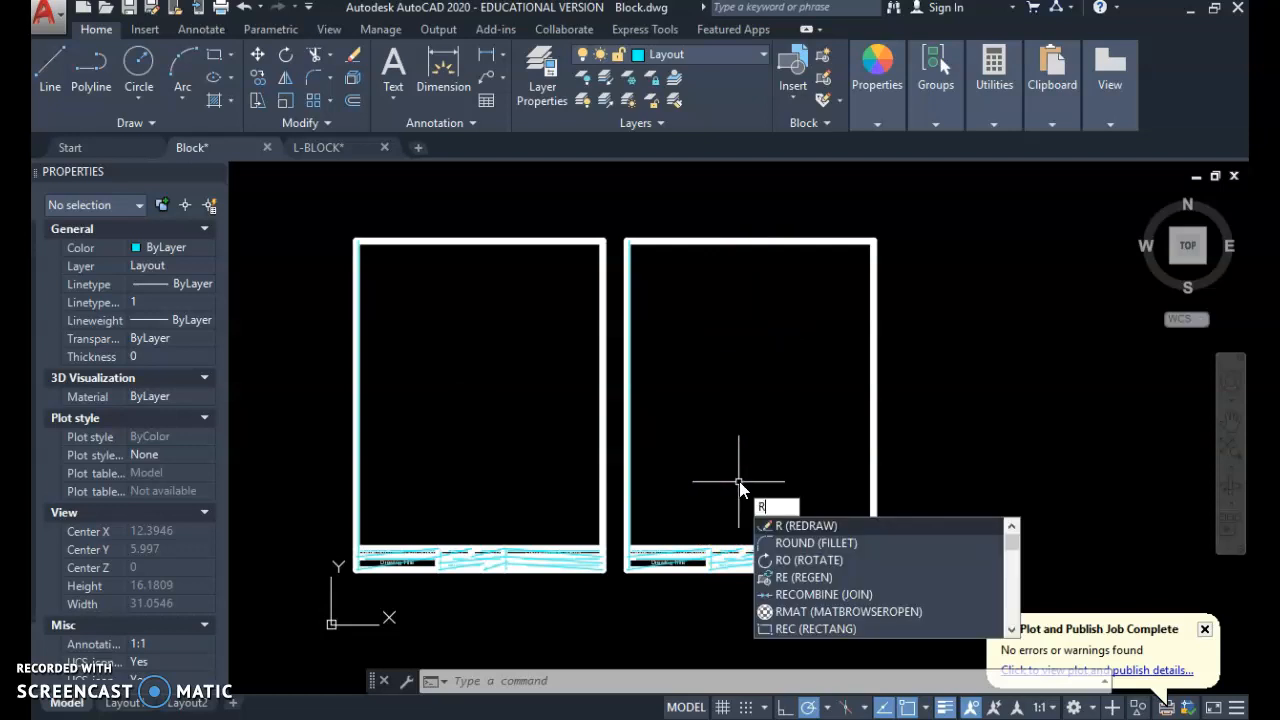
Rotate the copied sheet 90° counterclockwise about its lower-left corner
text(o)
key(Return)
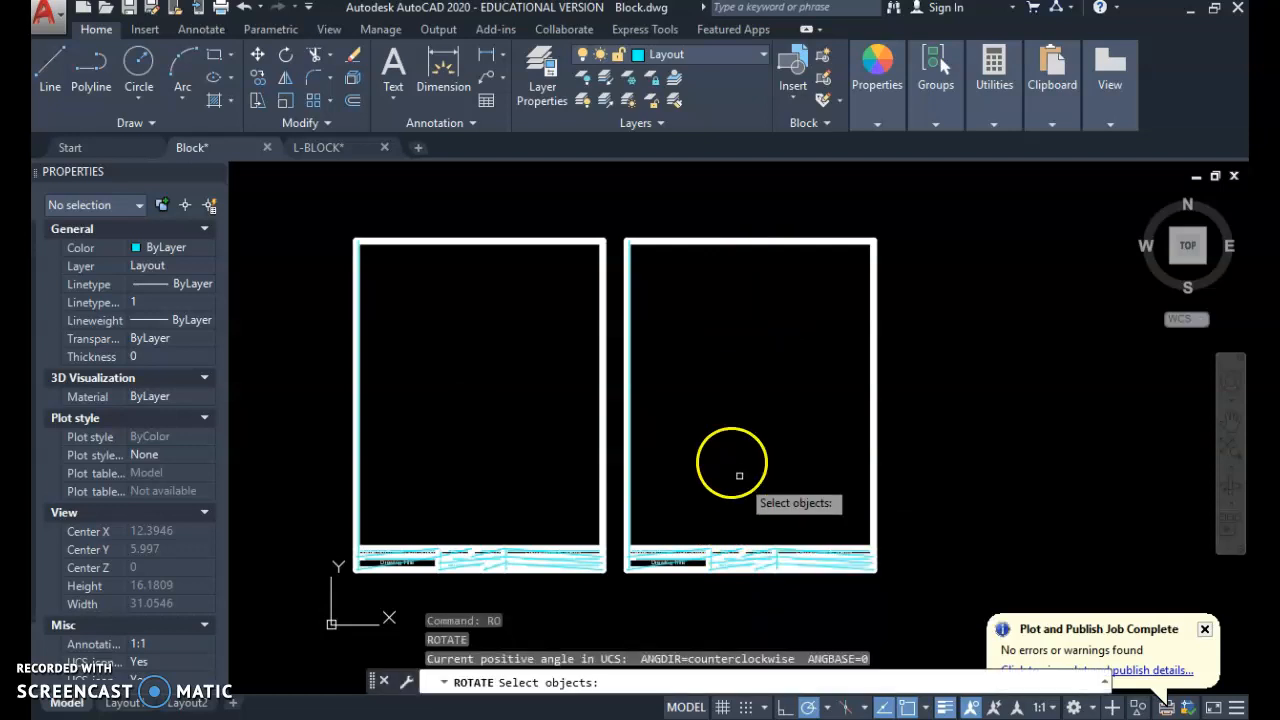
click(304, 192)
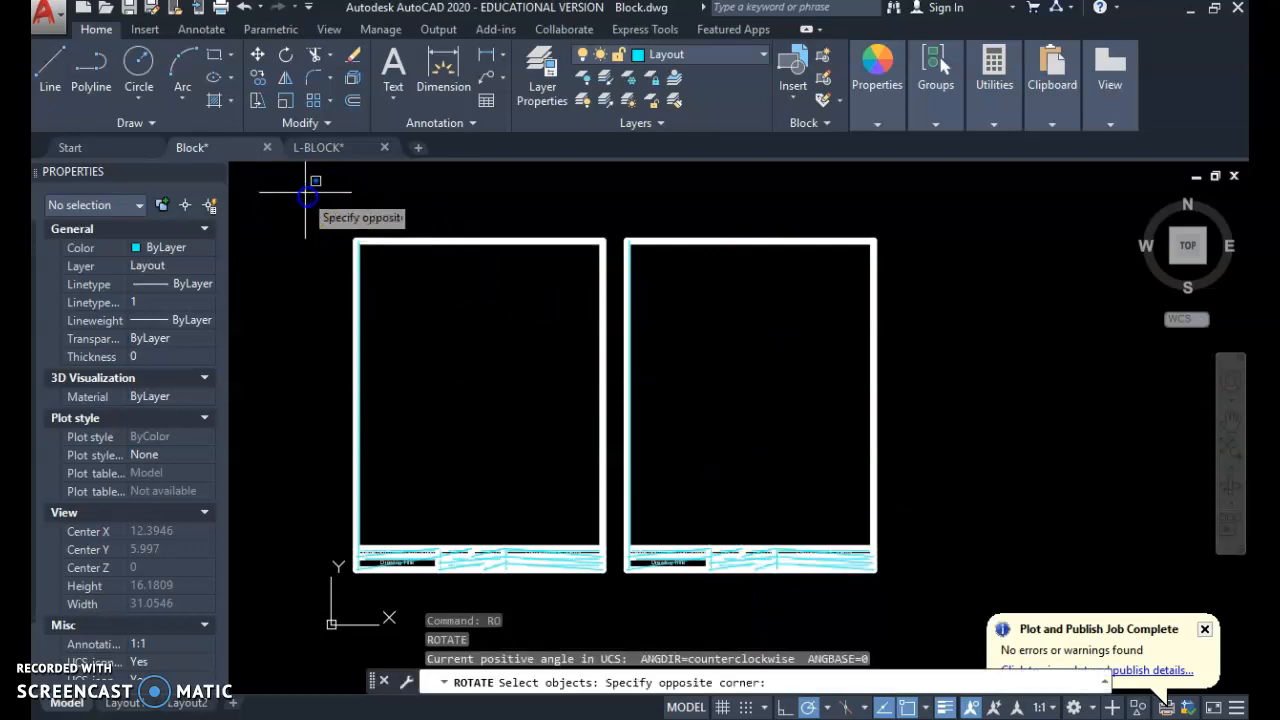
click(616, 600)
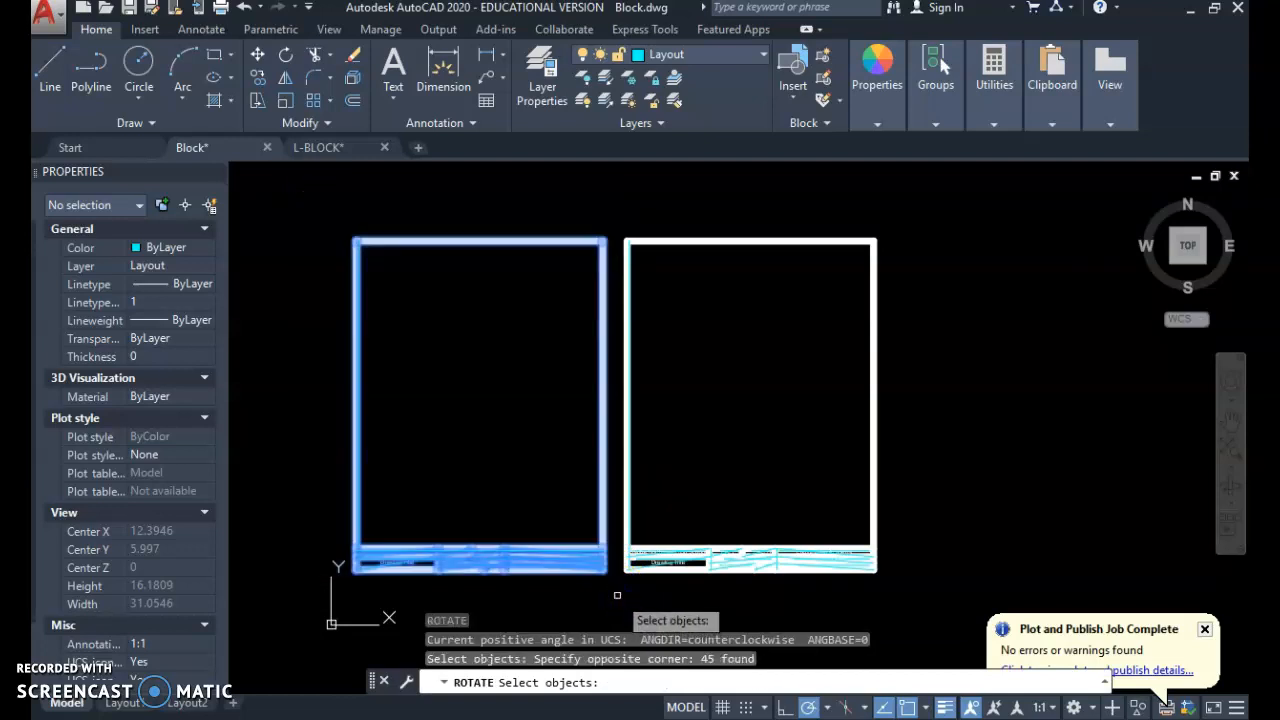
key(Return)
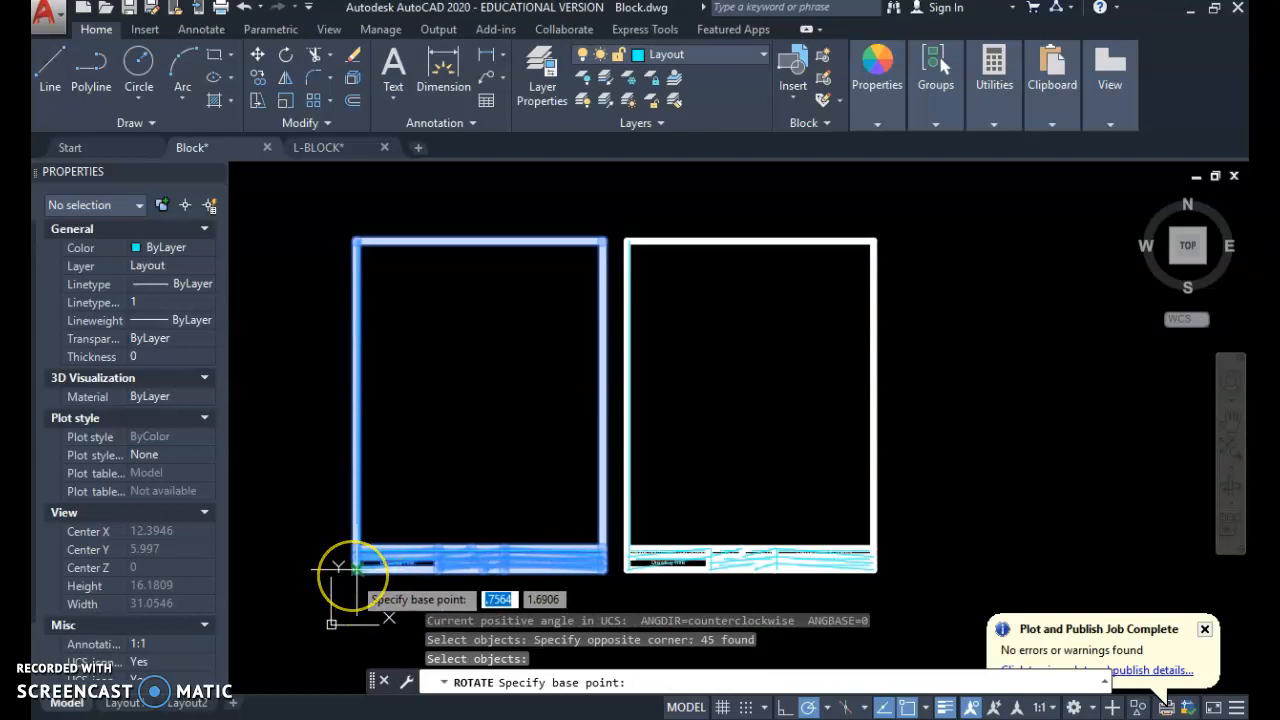
click(357, 568)
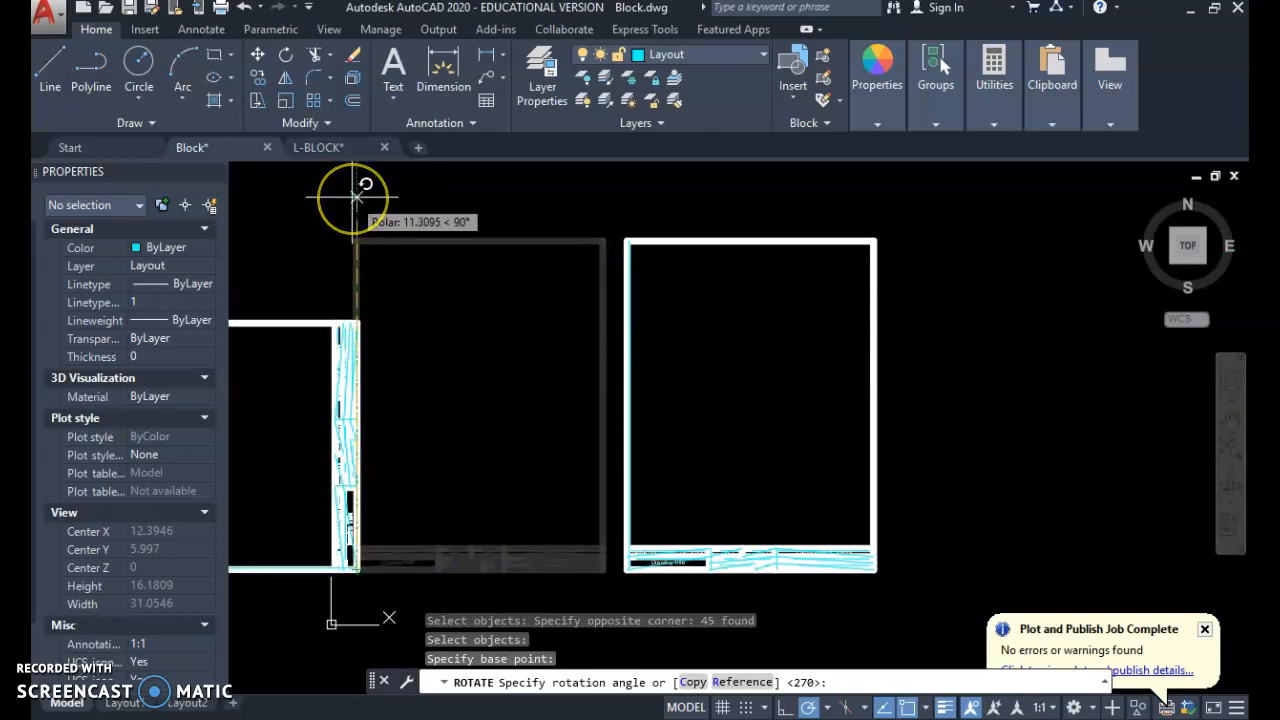
click(357, 197)
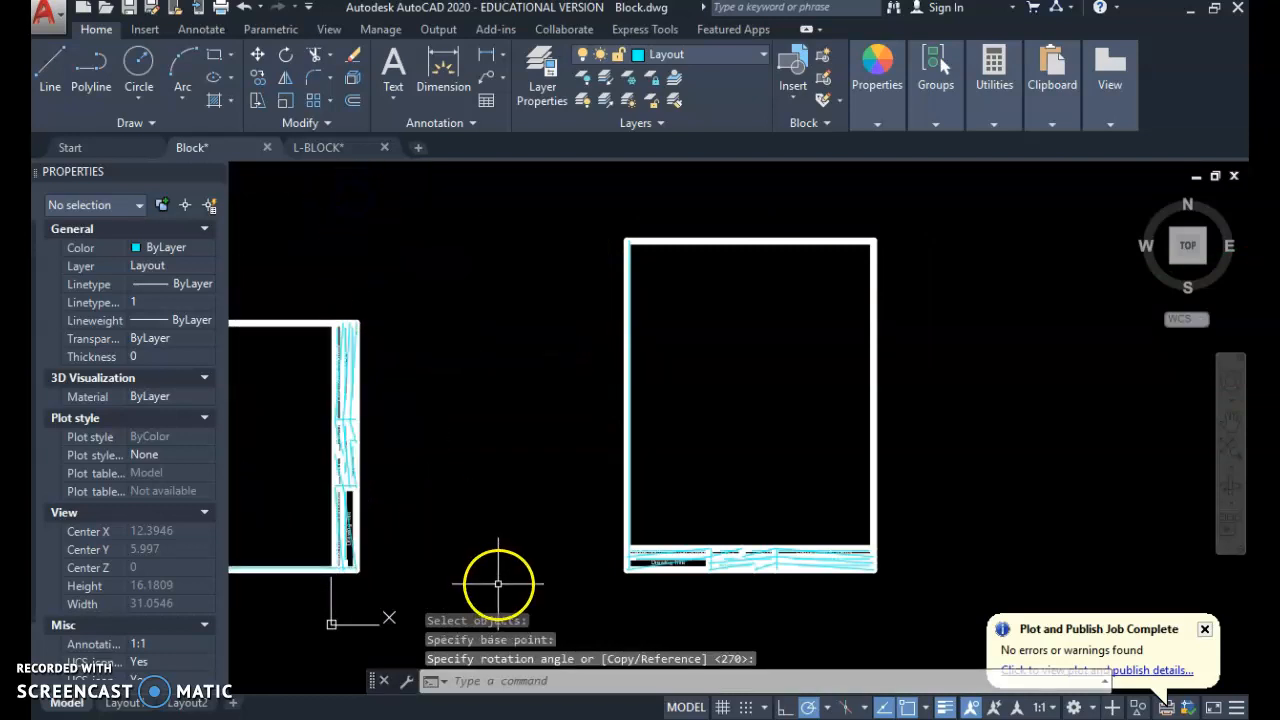
Move the entire landscape sheet horizontally toward the portrait sheet, leaving a small gap between the two
text(m)
key(Return)
click(420, 272)
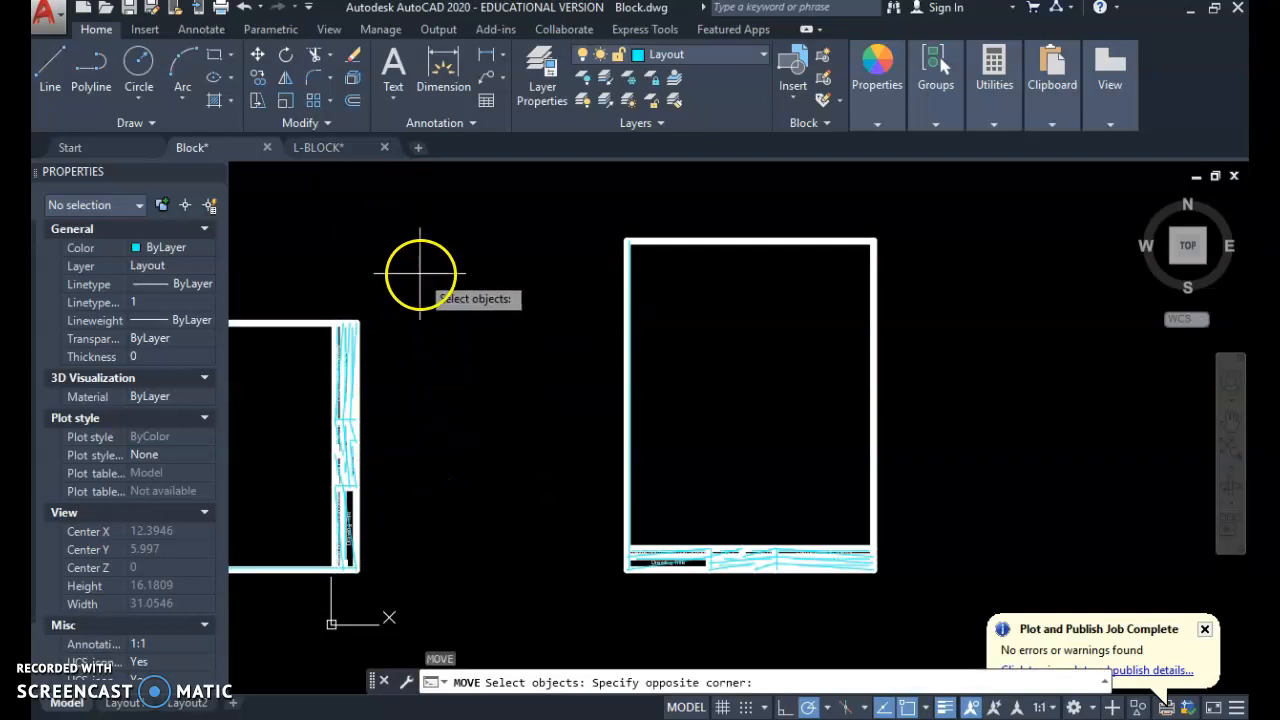
scroll(306, 551, down, 2)
middle_drag(306, 551, 519, 536)
click(314, 570)
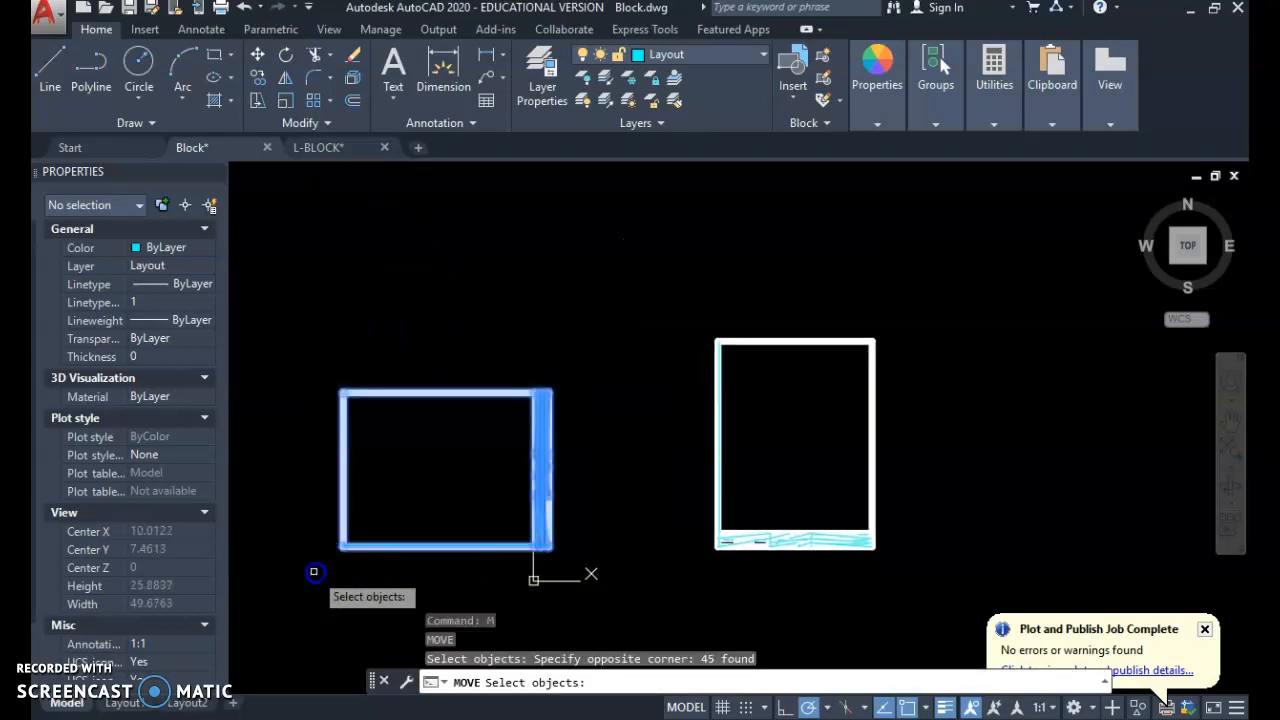
key(Return)
click(286, 594)
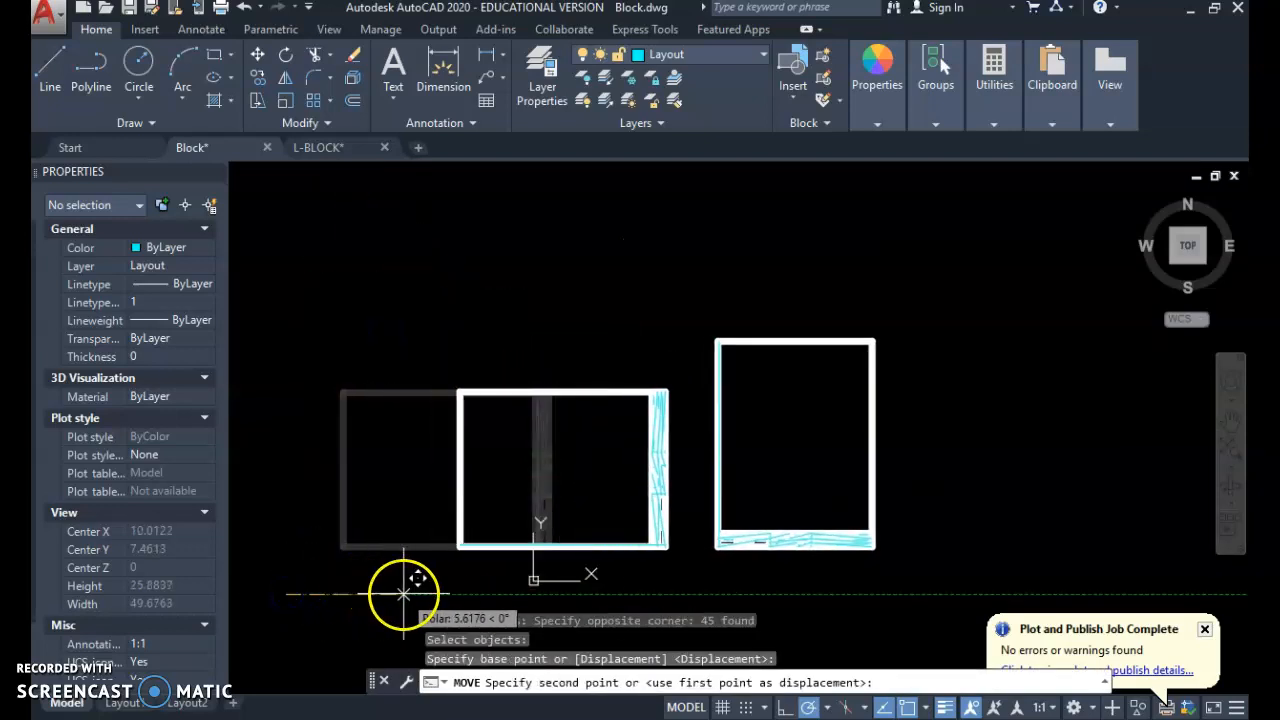
drag(440, 592, 830, 590)
middle_click(830, 590)
middle_click(830, 590)
scroll(940, 550, down, 2)
middle_drag(943, 506, 777, 457)
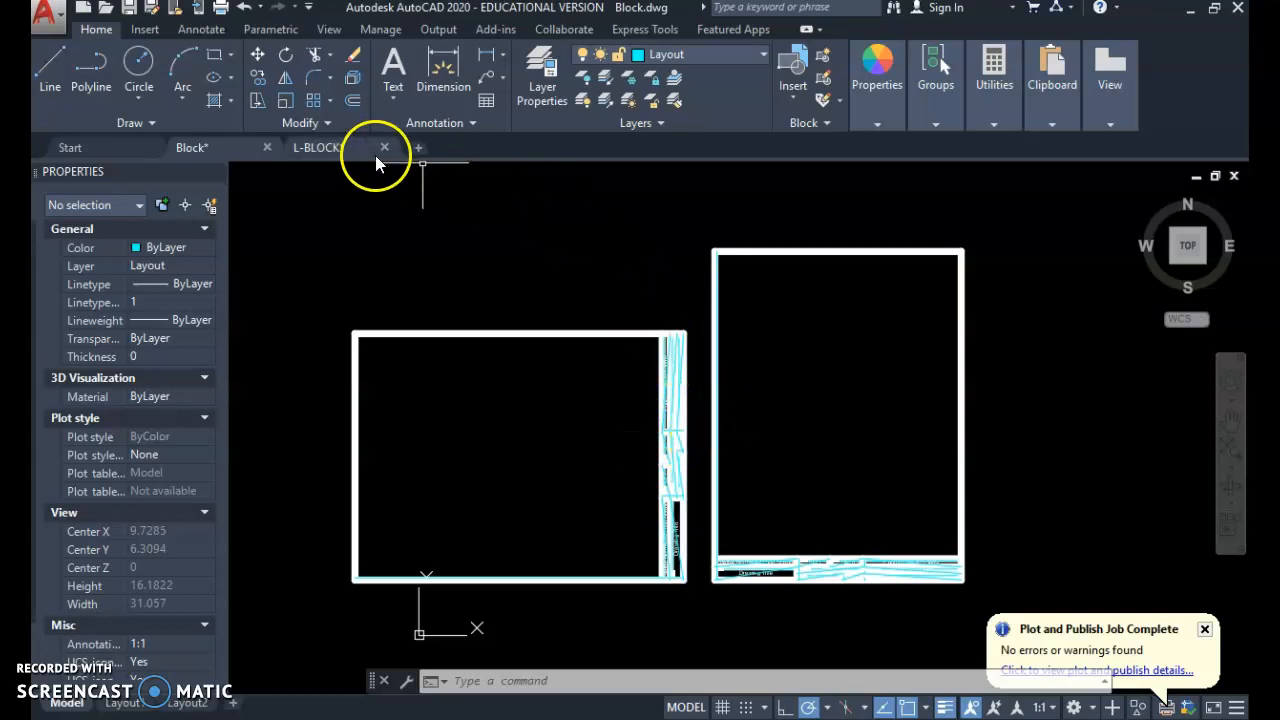
Save the drawing under the new name Title Block in the Cad 1-2 folder
click(53, 21)
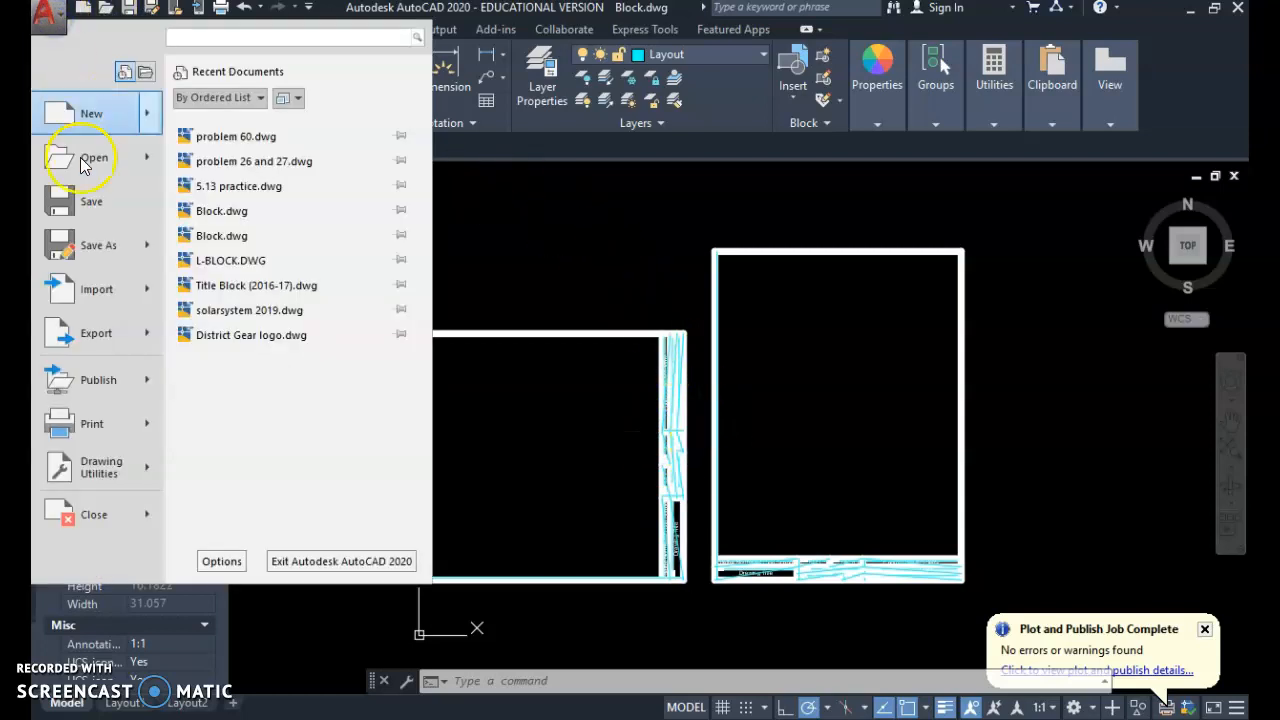
click(85, 250)
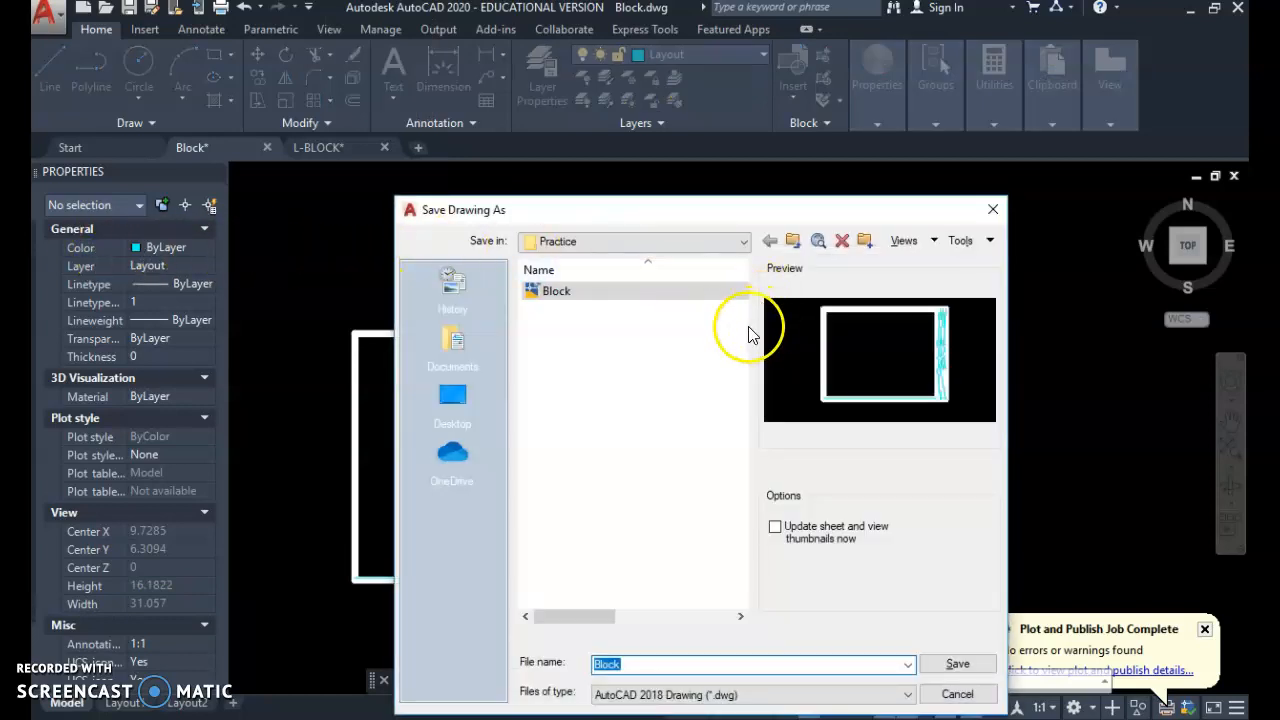
click(696, 243)
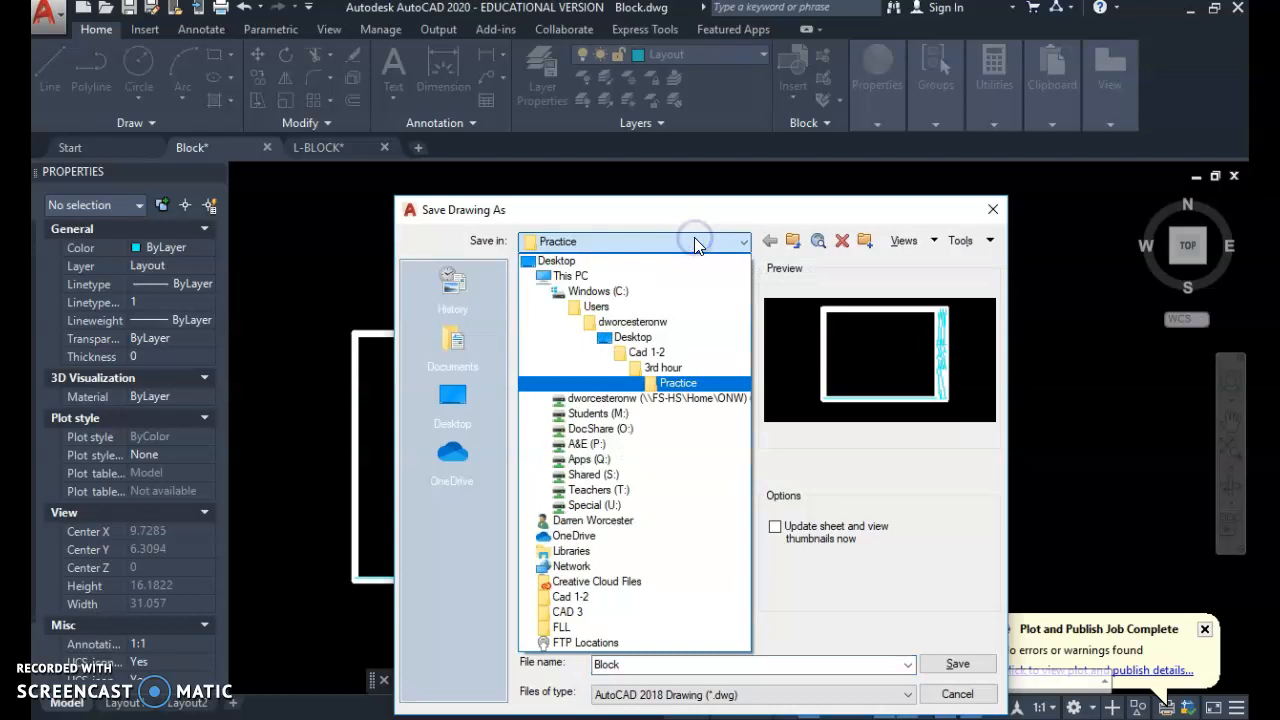
click(633, 358)
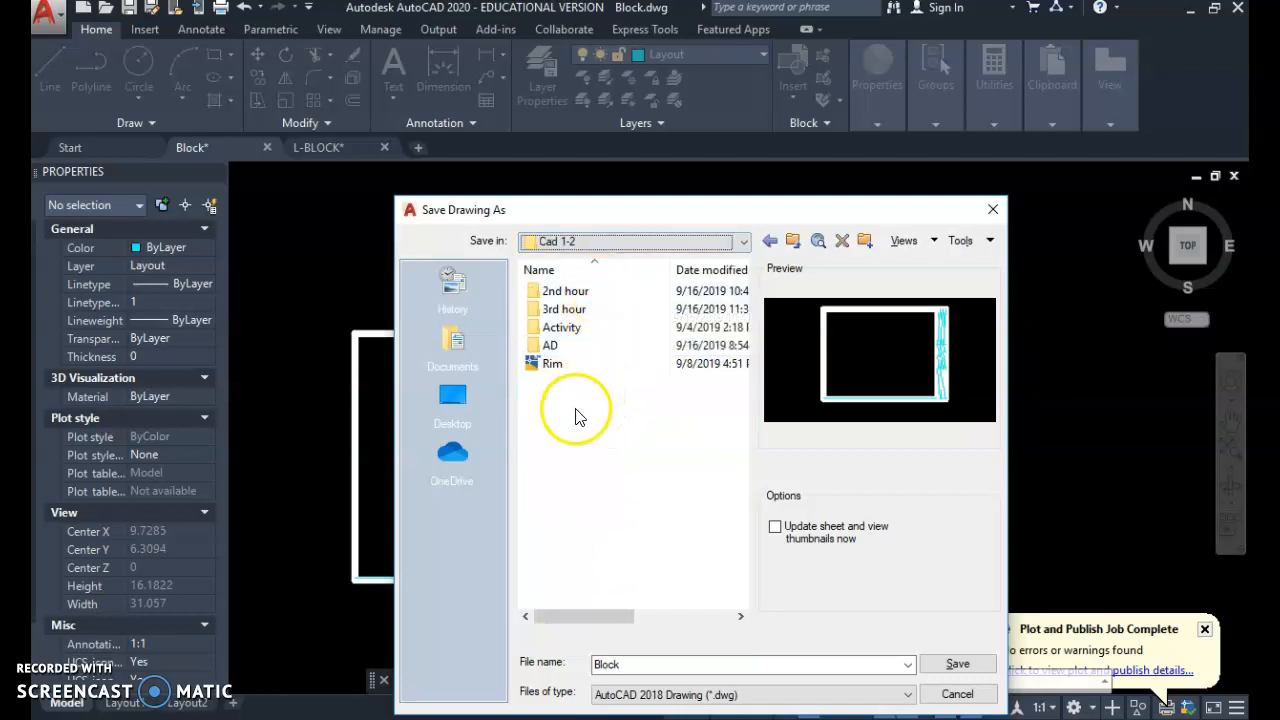
double_click(596, 664)
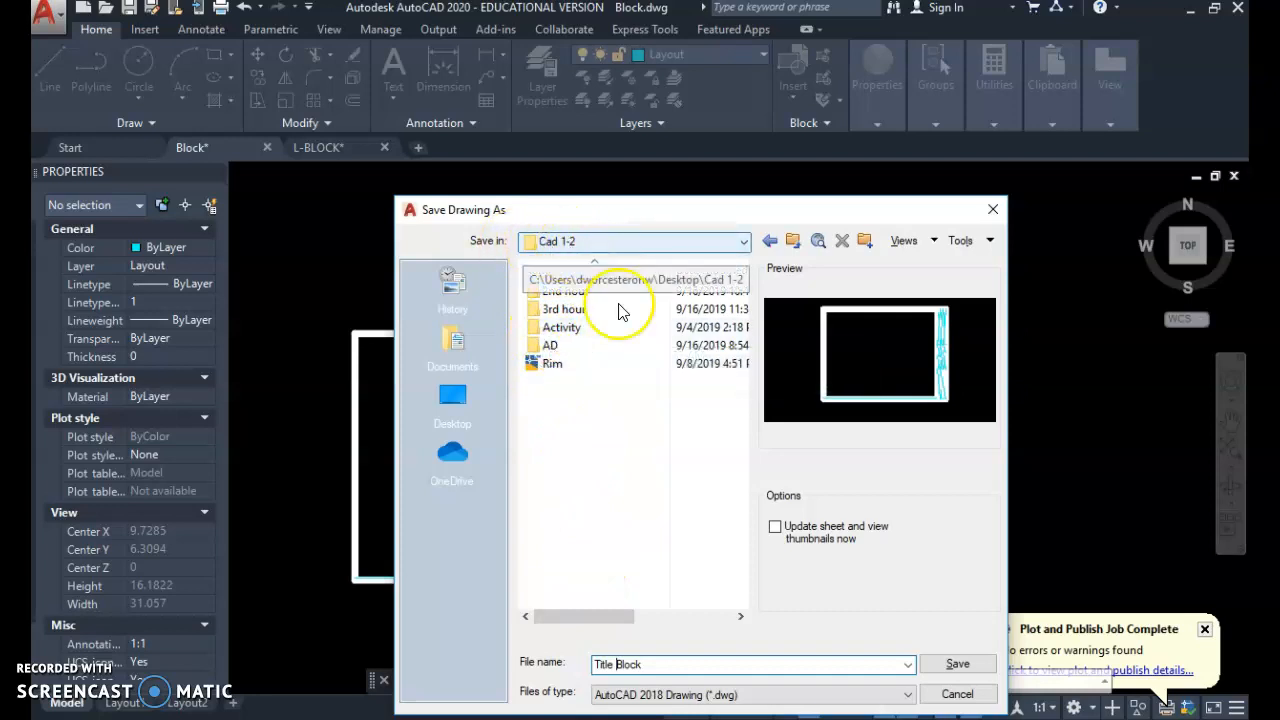
click(955, 665)
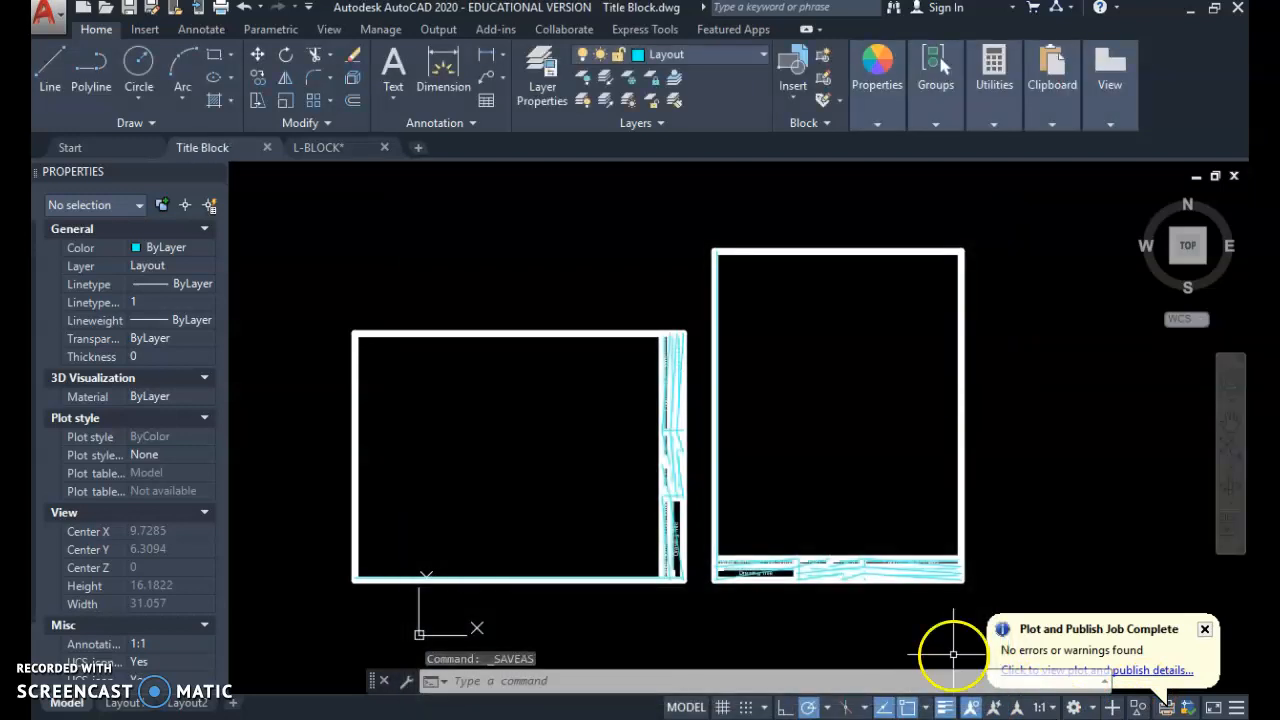
Draw a freehand chain of connected line segments inside the landscape sheet as a sample drawing
text(l)
key(Return)
click(533, 422)
click(570, 514)
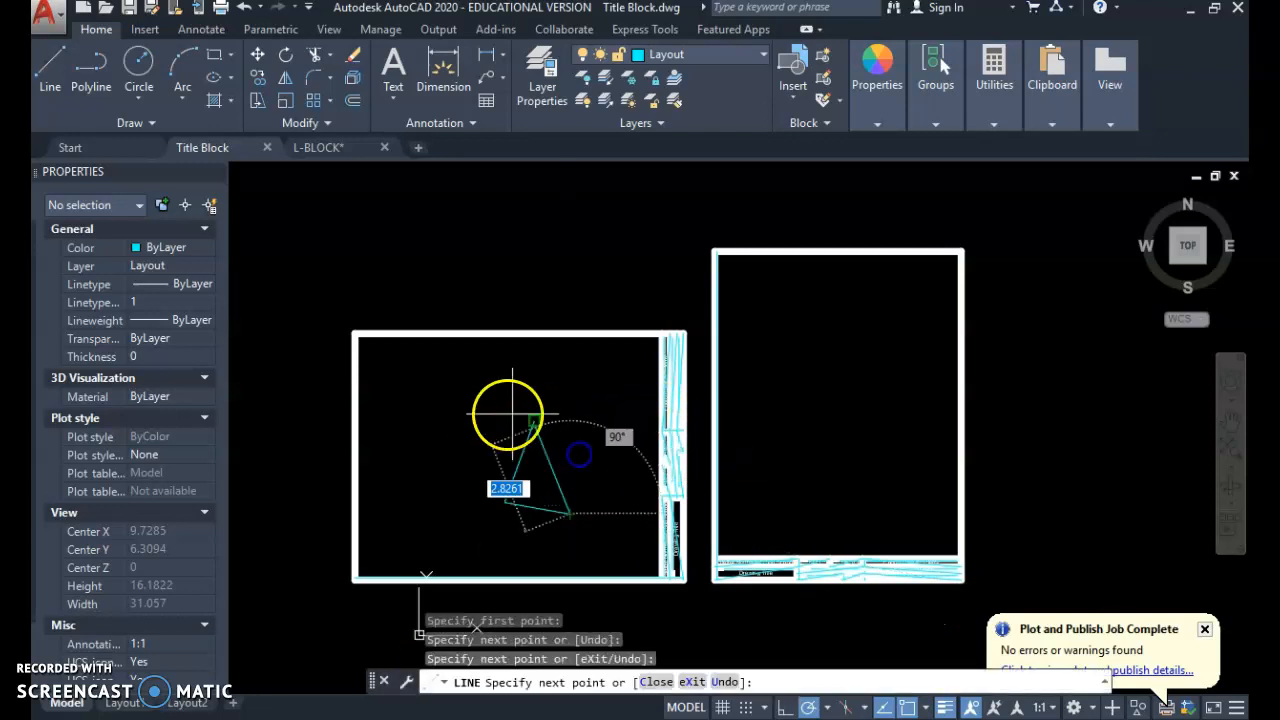
click(511, 411)
click(447, 401)
click(434, 476)
click(449, 516)
click(485, 487)
key(Escape)
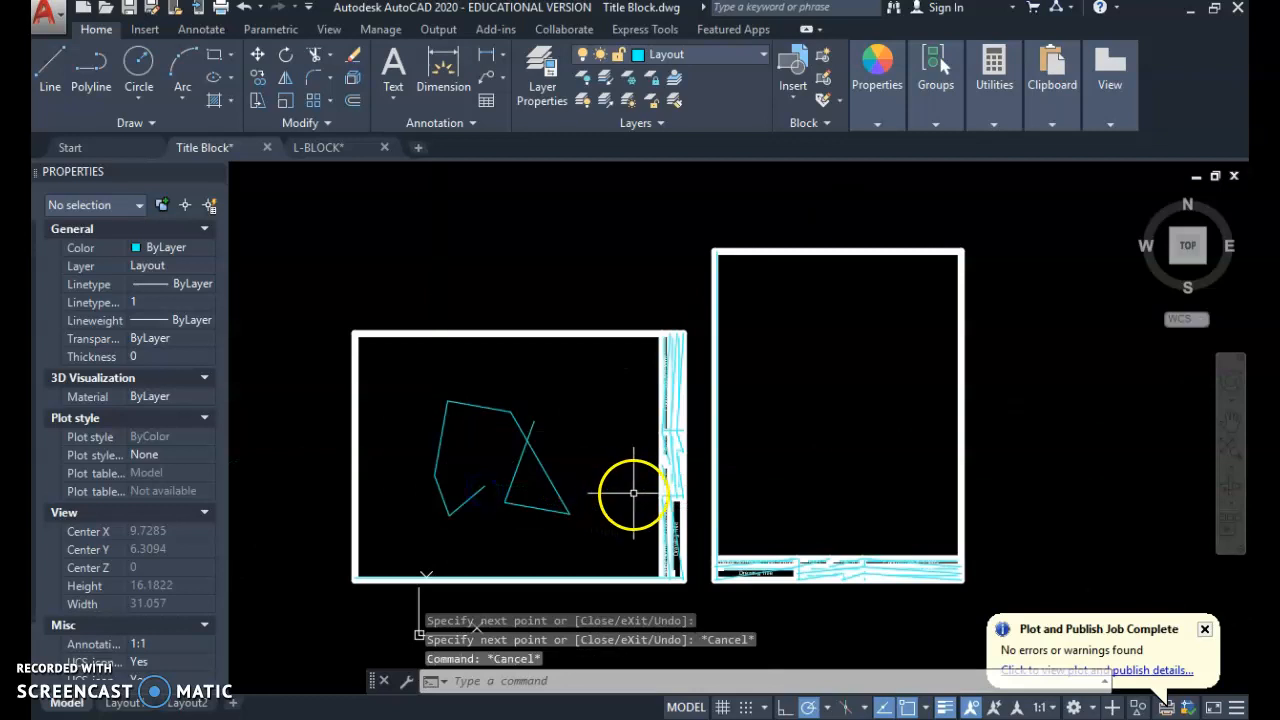
click(46, 15)
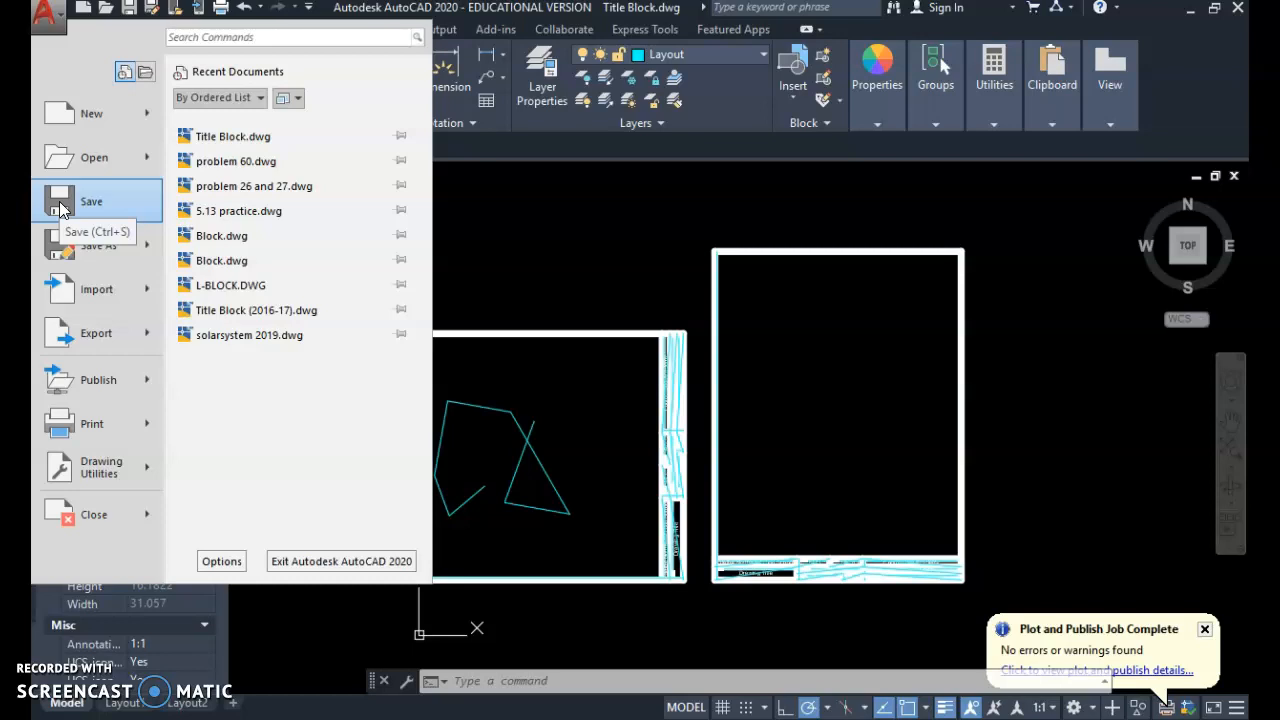
click(89, 254)
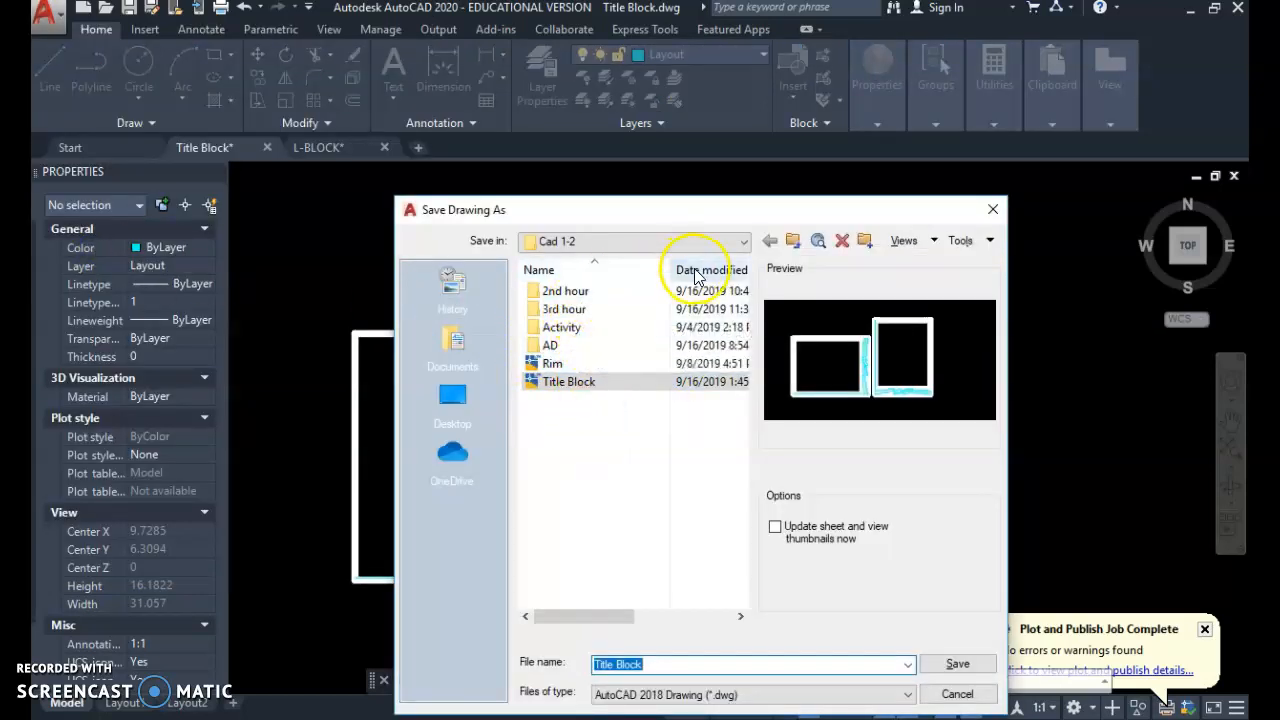
click(994, 206)
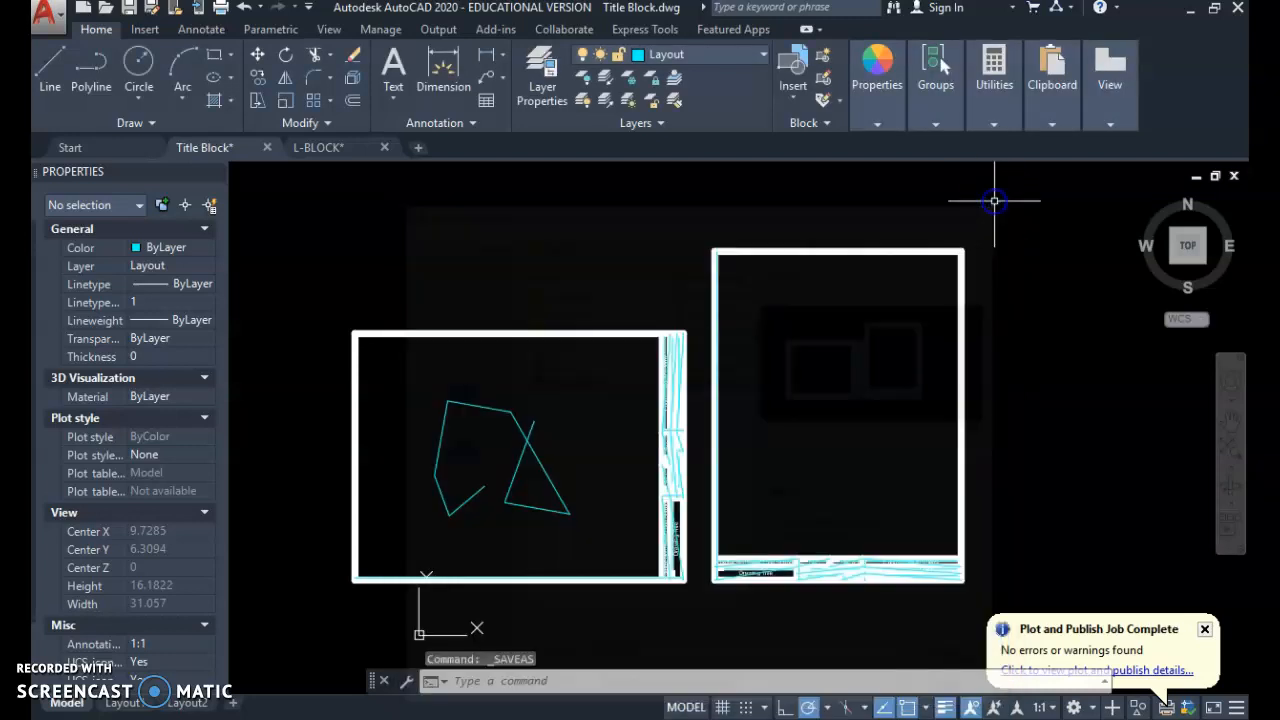